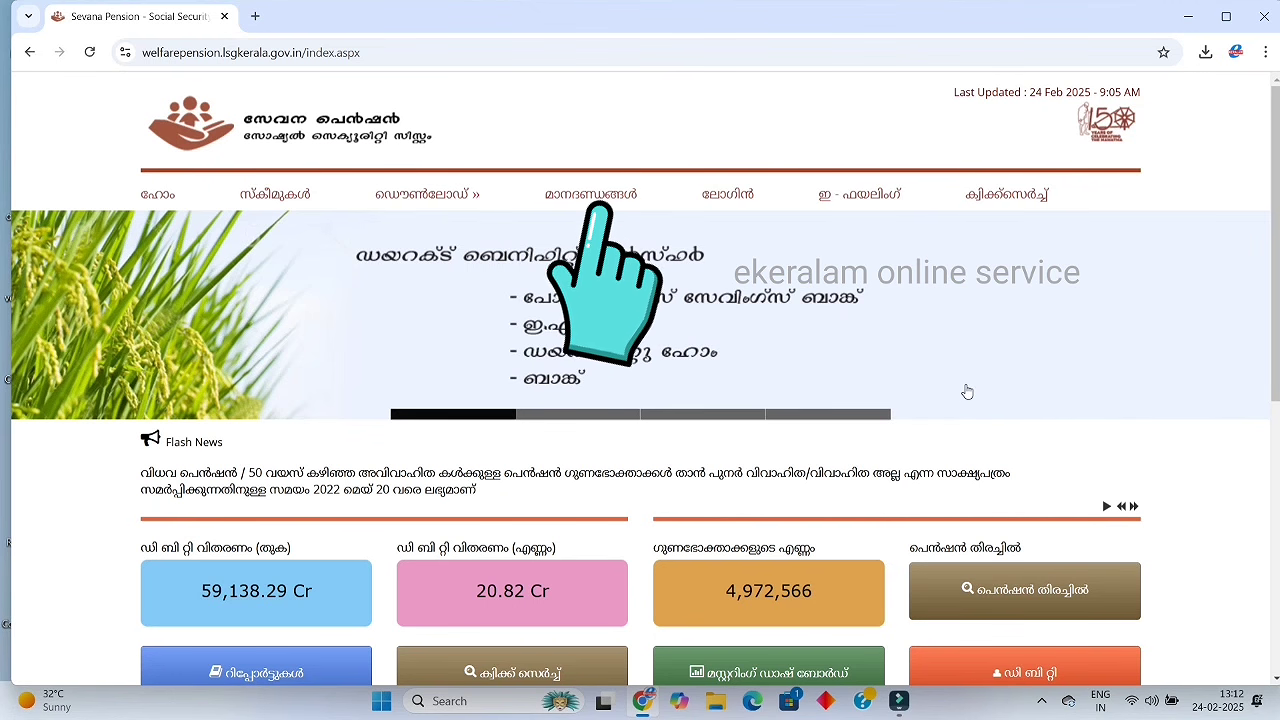
Open the pension eligibility criteria page with its table of pensions
left_click(591, 194)
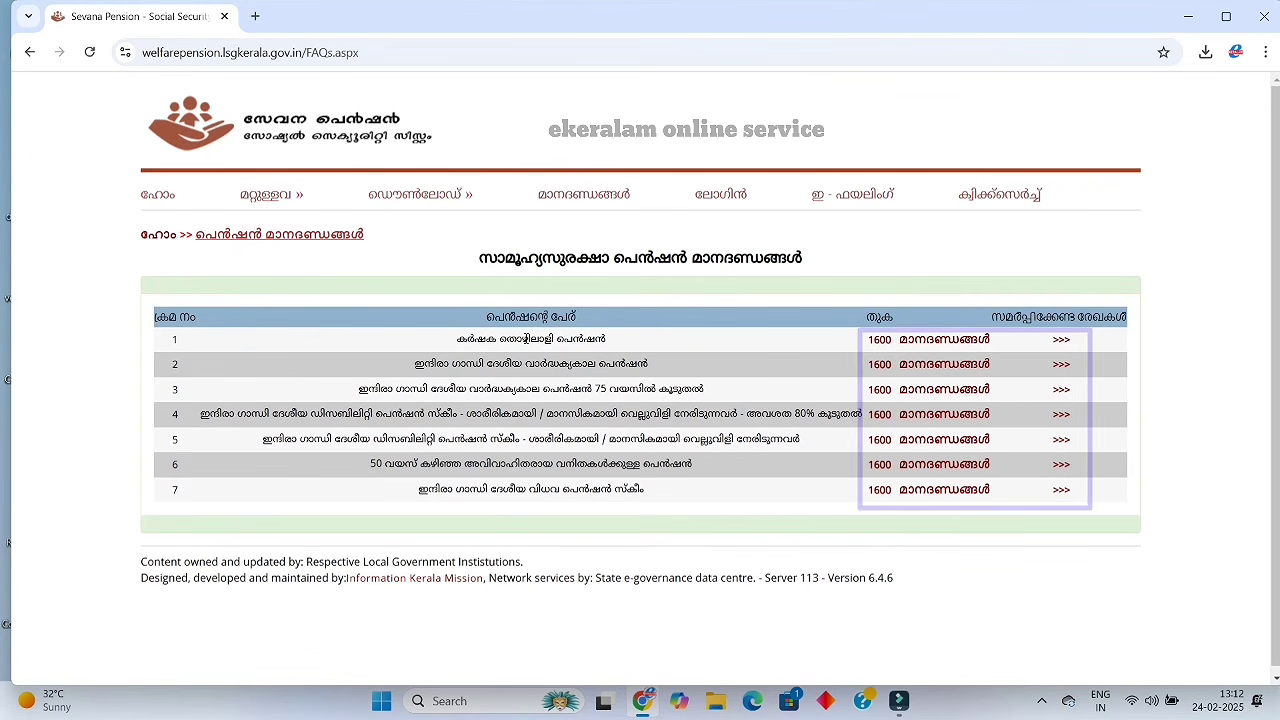
left_click(928, 364)
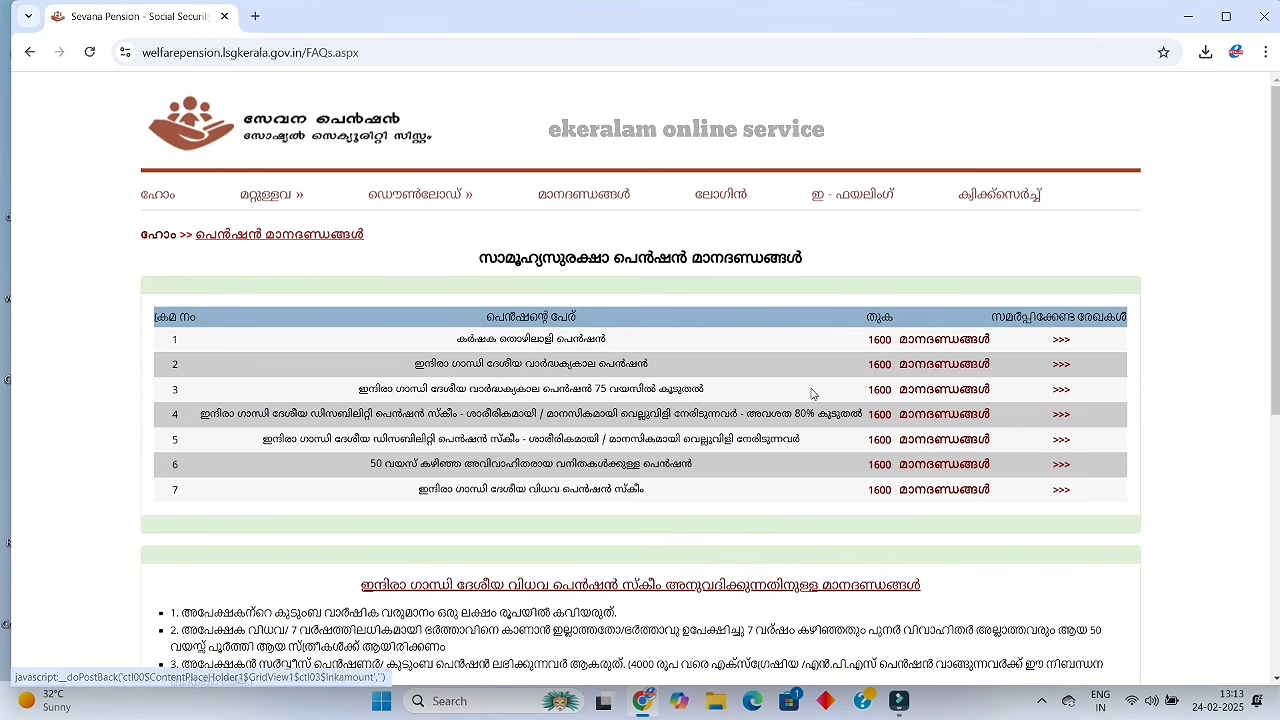
scroll(773, 401, "down", 1)
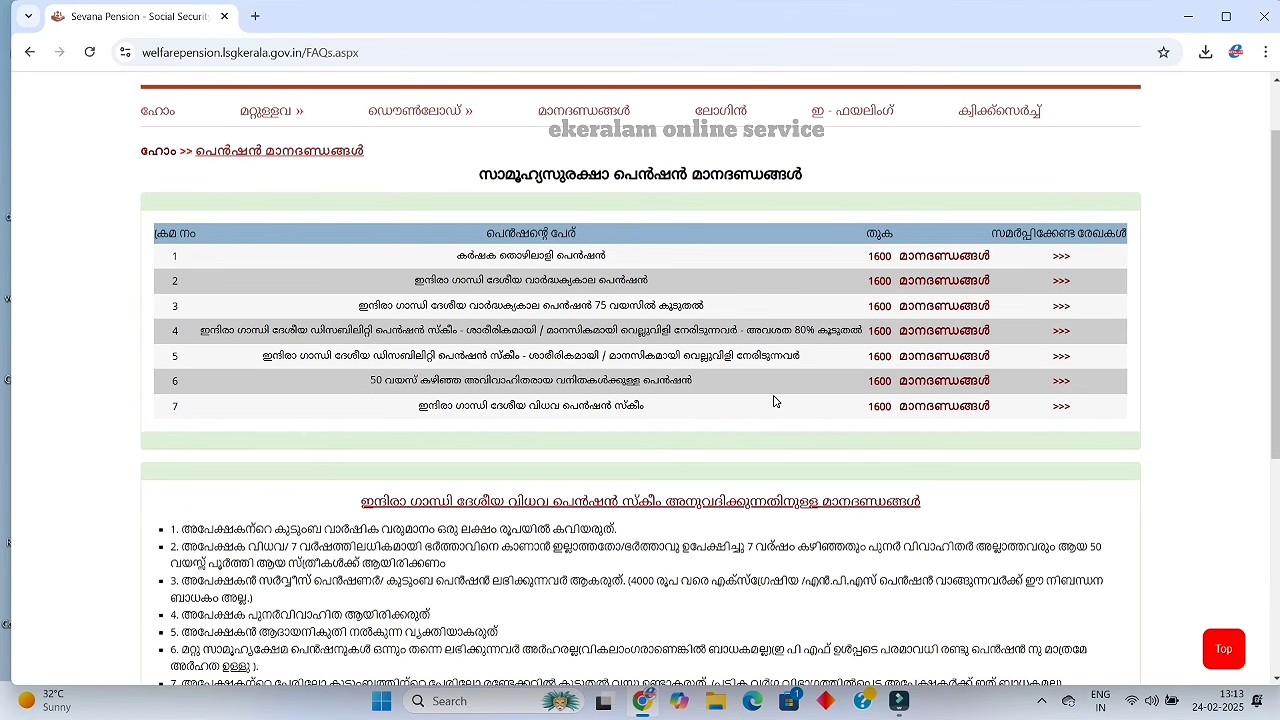
Review the old-age pension's eligibility criteria and its list of required documents
left_click(923, 281)
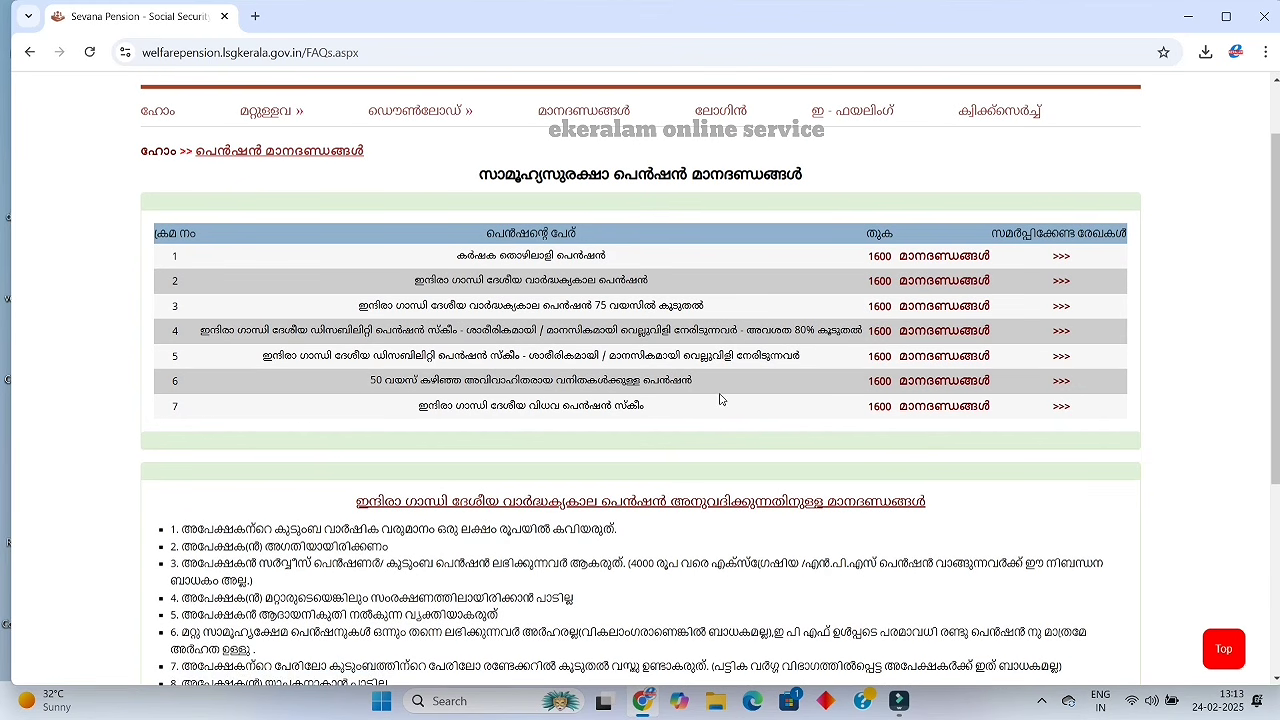
scroll(720, 398, "down", 3)
scroll(707, 400, "down", 1)
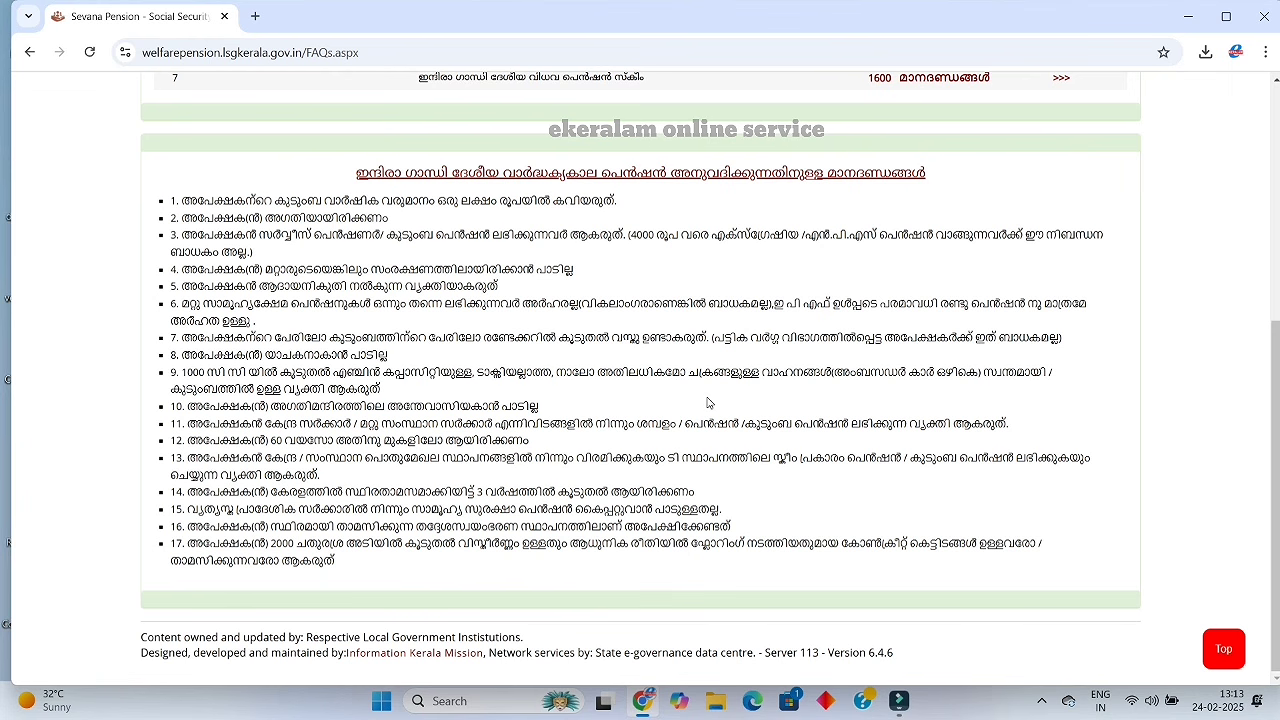
scroll(707, 403, "up", 3)
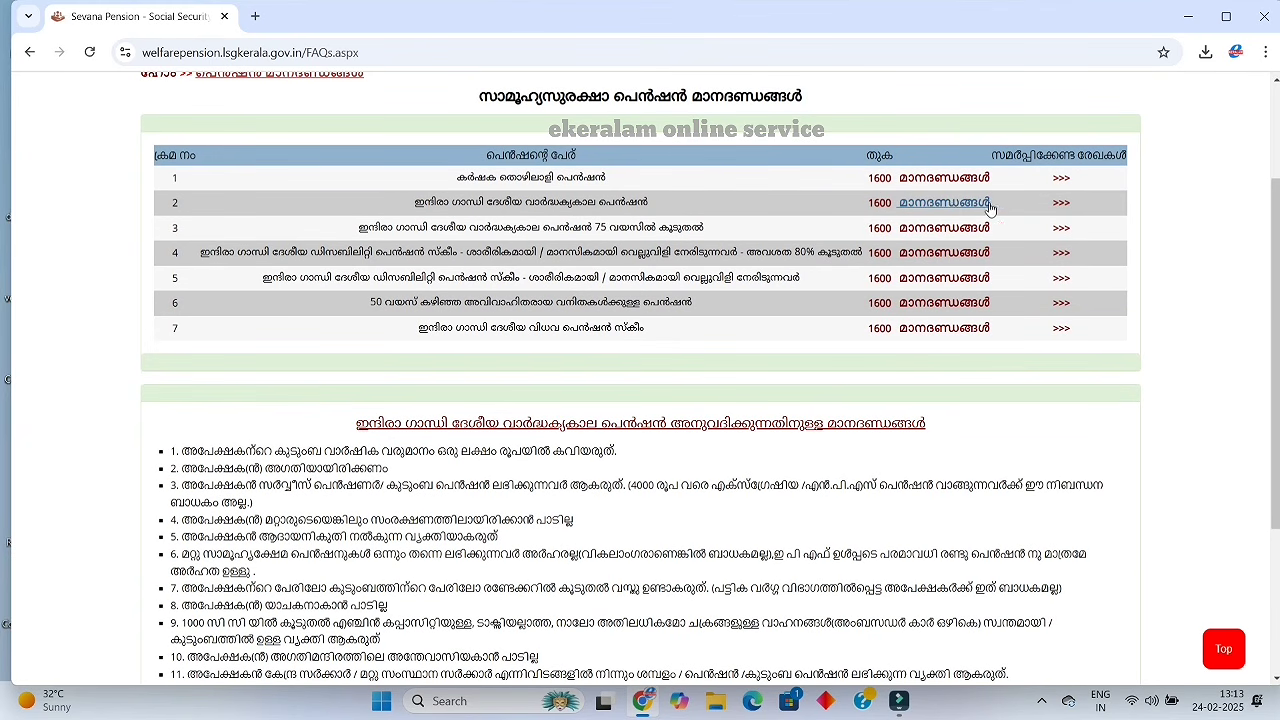
left_click(1060, 203)
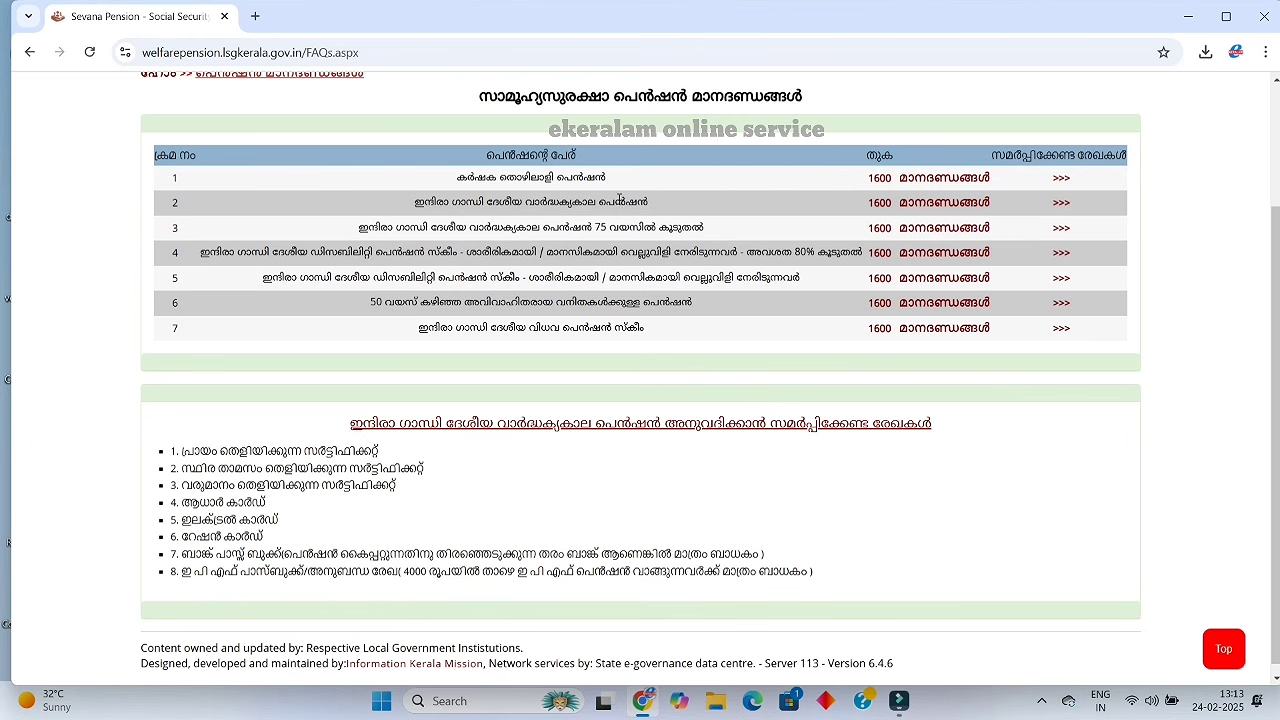
left_click(944, 178)
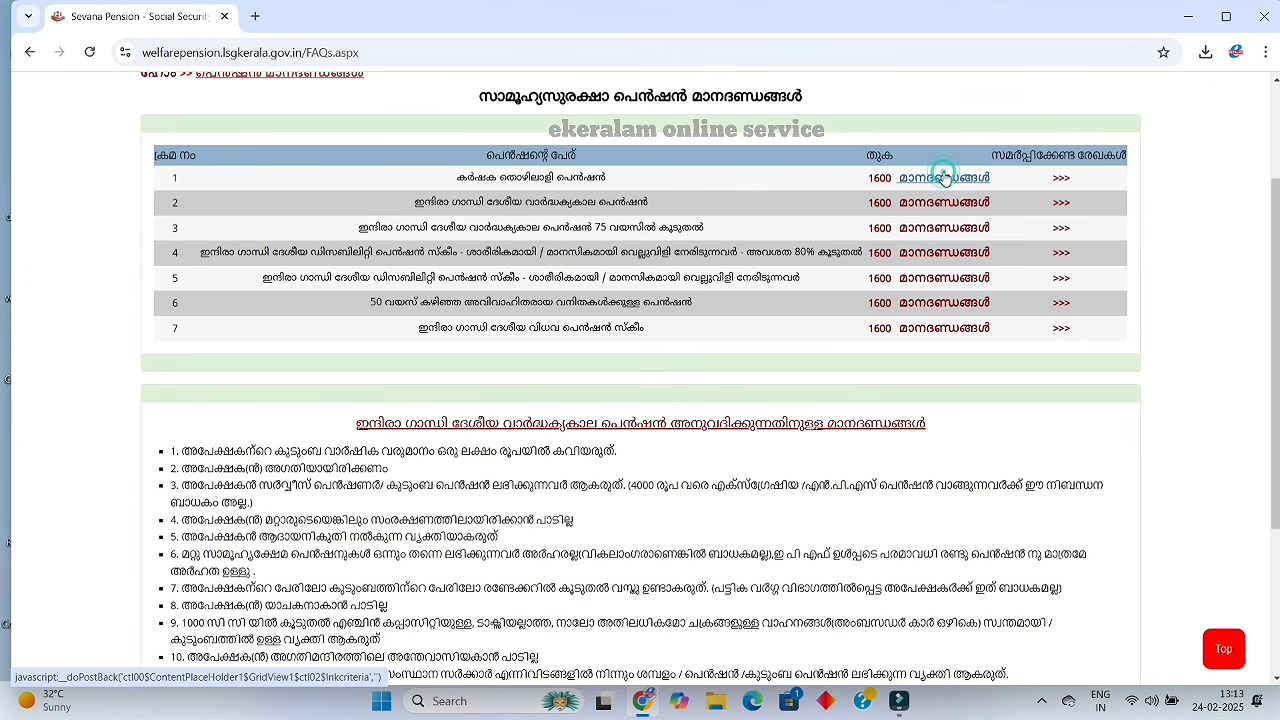
Review the farm workers' pension eligibility criteria and its required documents
left_click(944, 178)
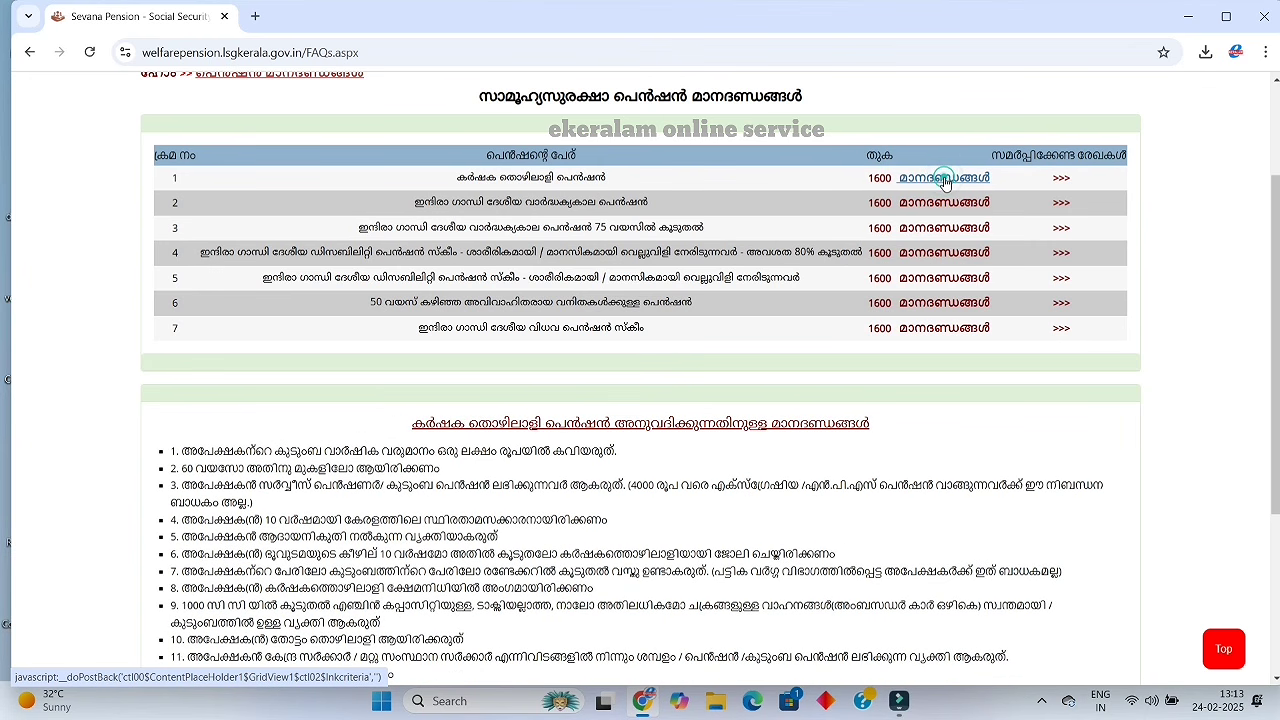
scroll(940, 268, "down", 3)
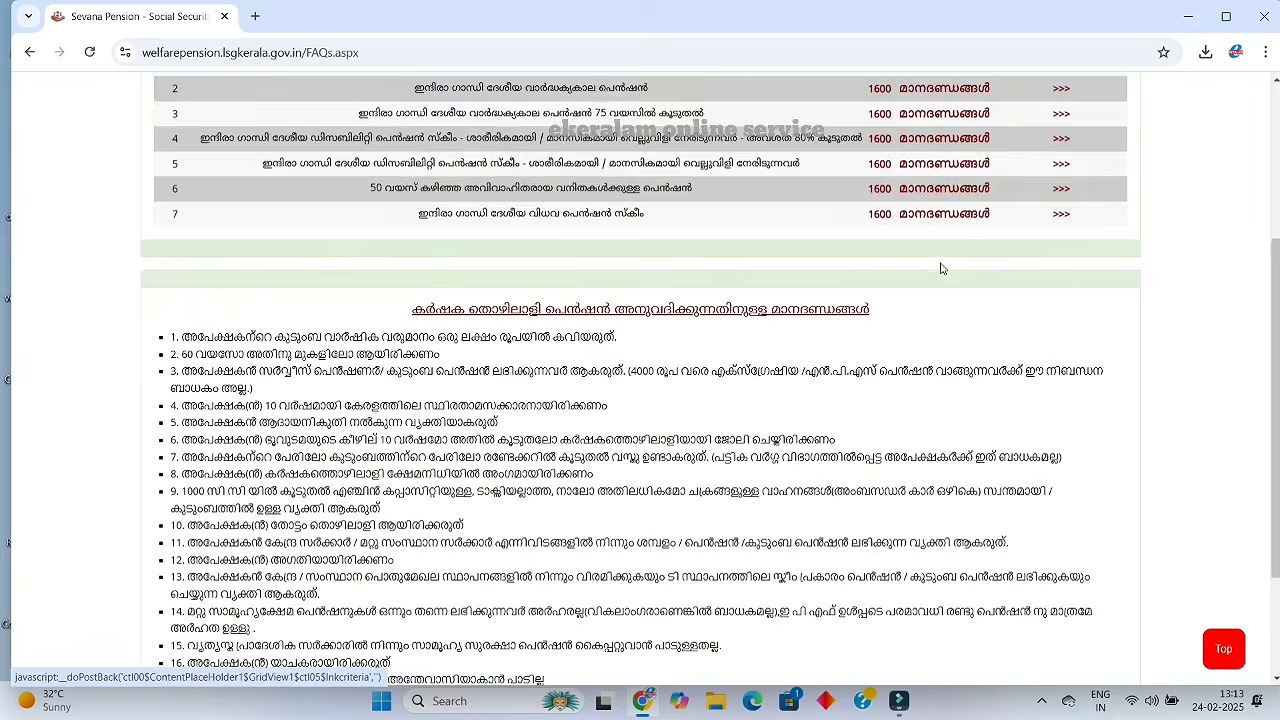
scroll(940, 268, "up", 1)
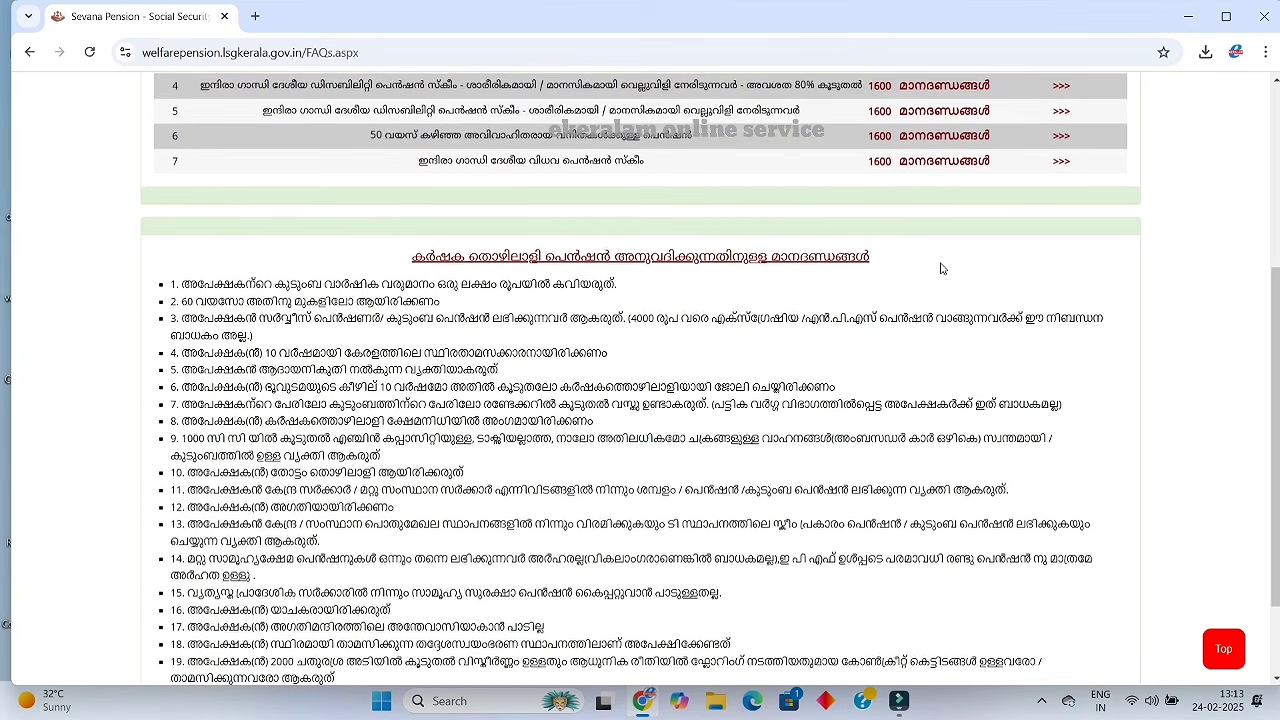
scroll(940, 268, "up", 2)
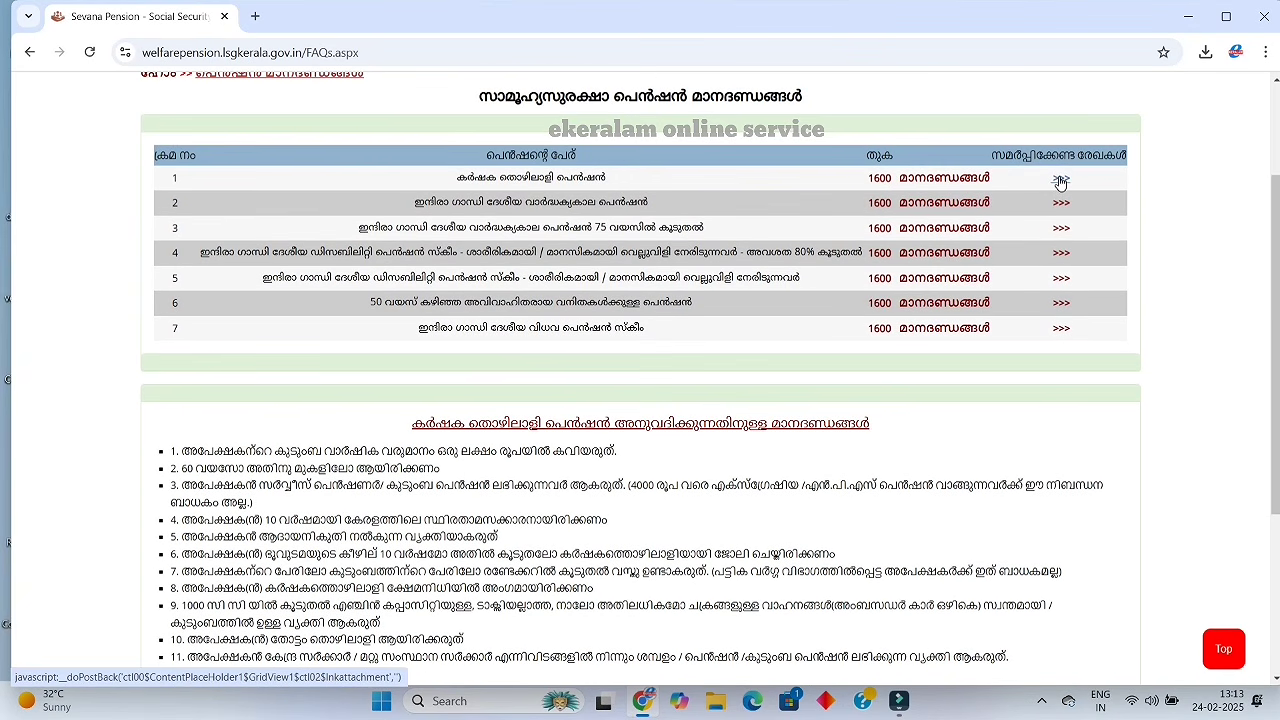
left_click(1061, 180)
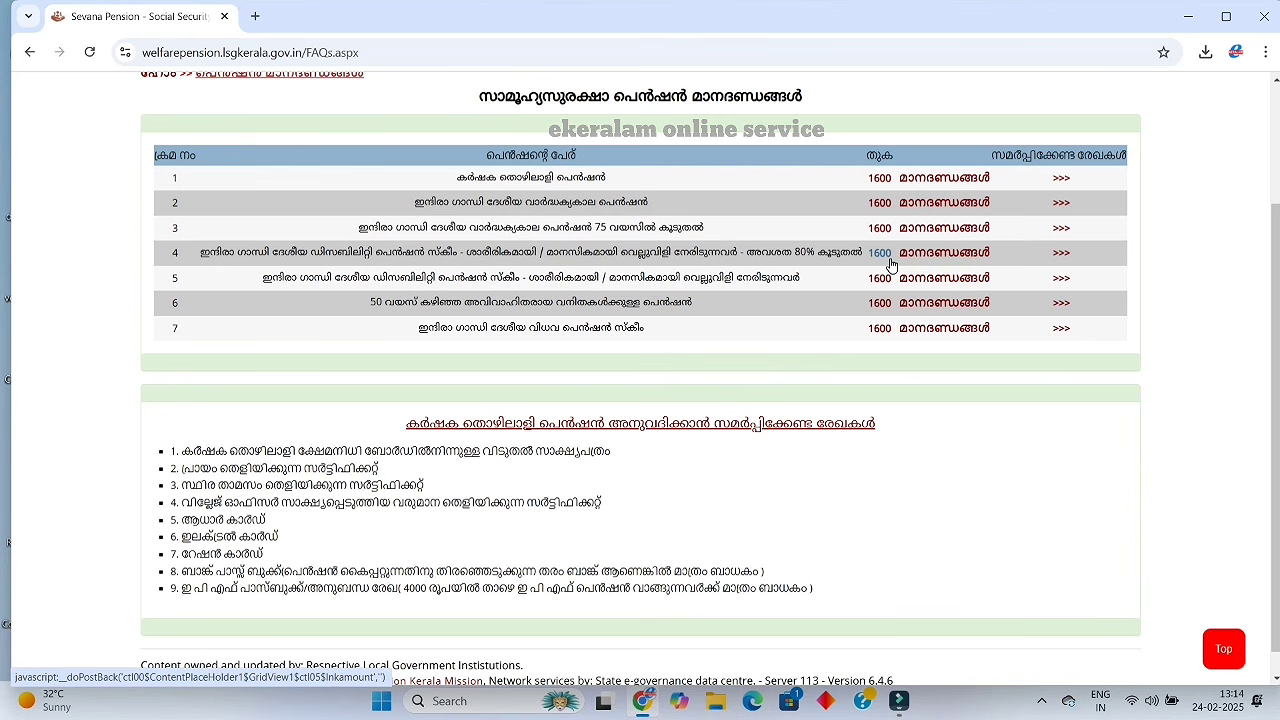
Review the widow pension's eligibility criteria and its required documents
left_click(909, 230)
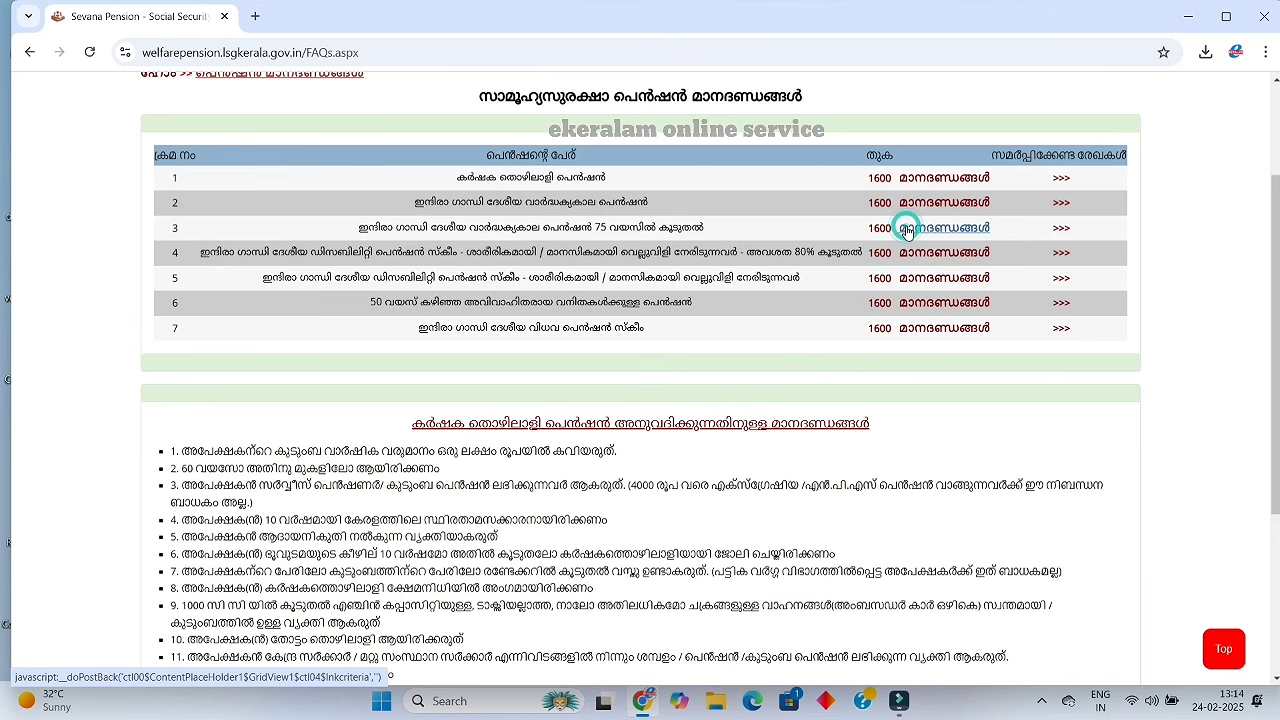
scroll(917, 336, "down", 1)
scroll(917, 336, "down", 2)
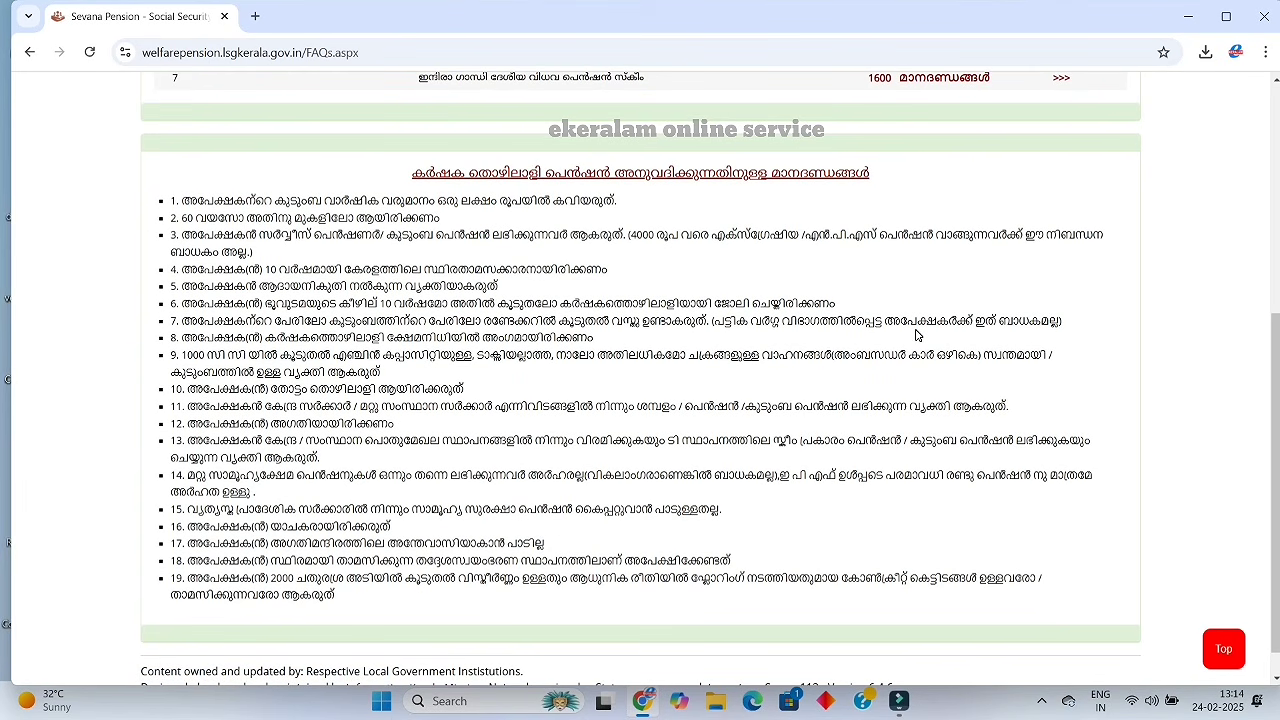
scroll(917, 336, "up", 3)
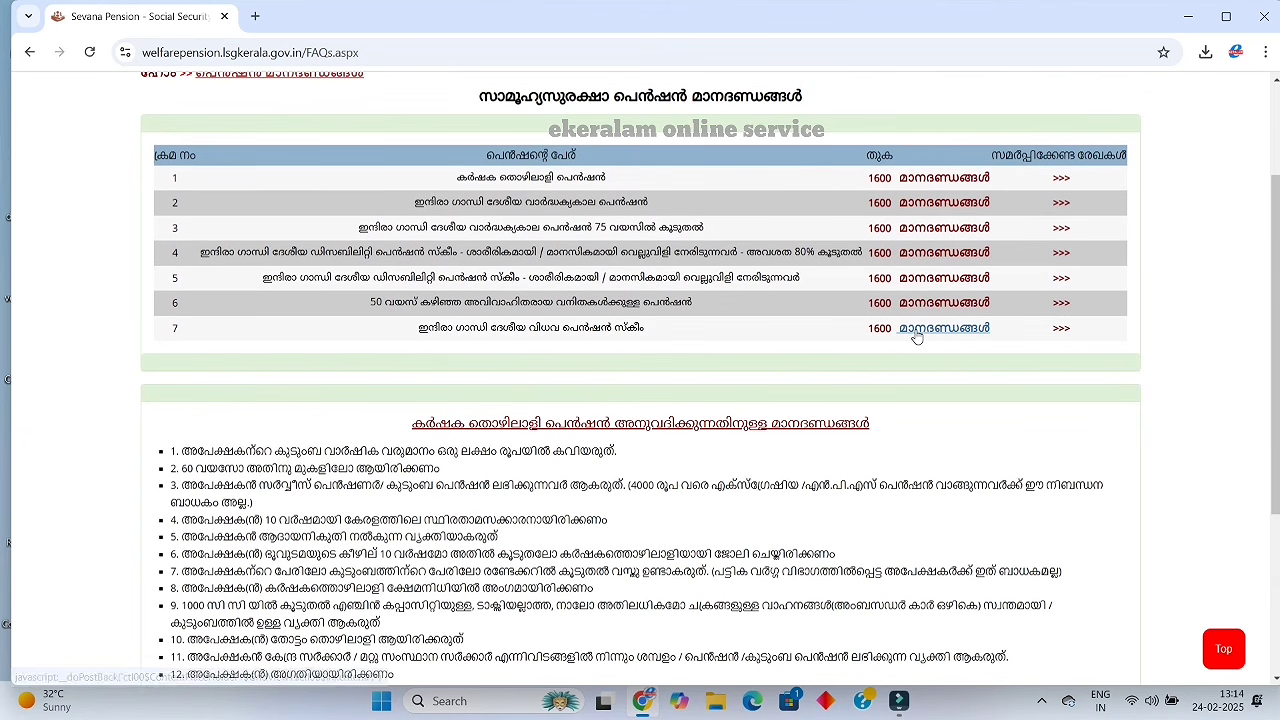
left_click(916, 330)
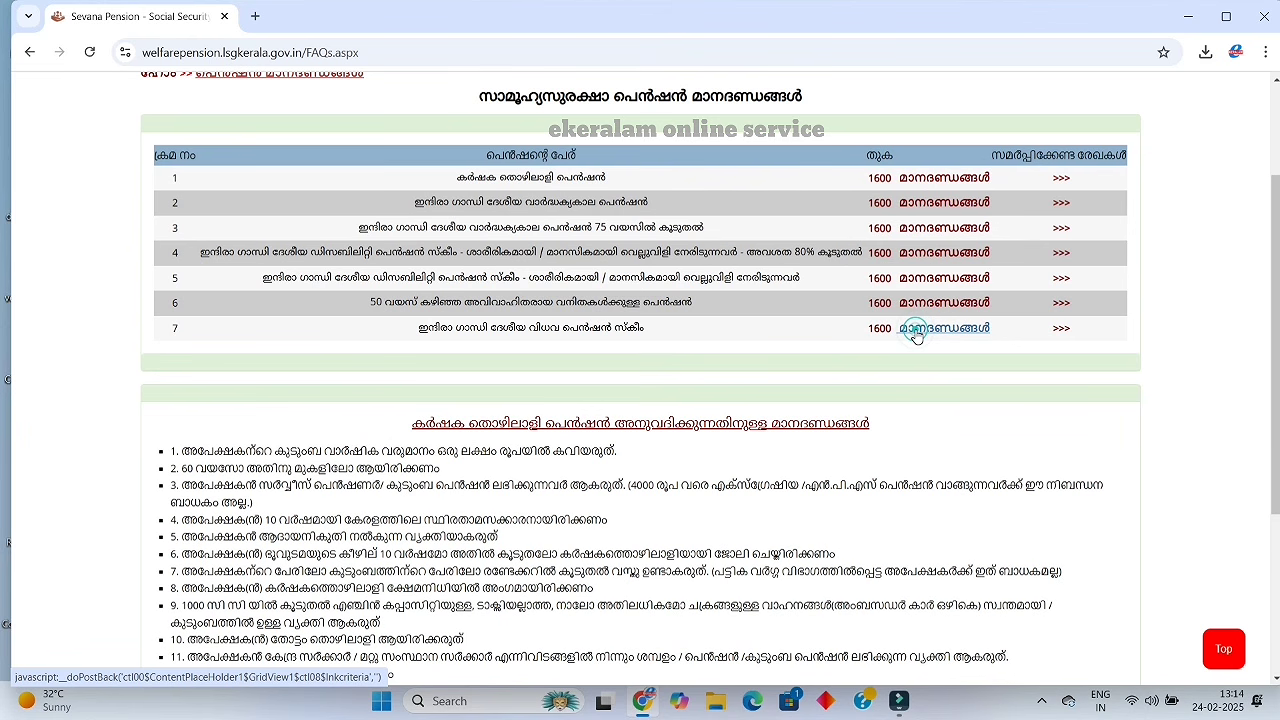
left_click(916, 330)
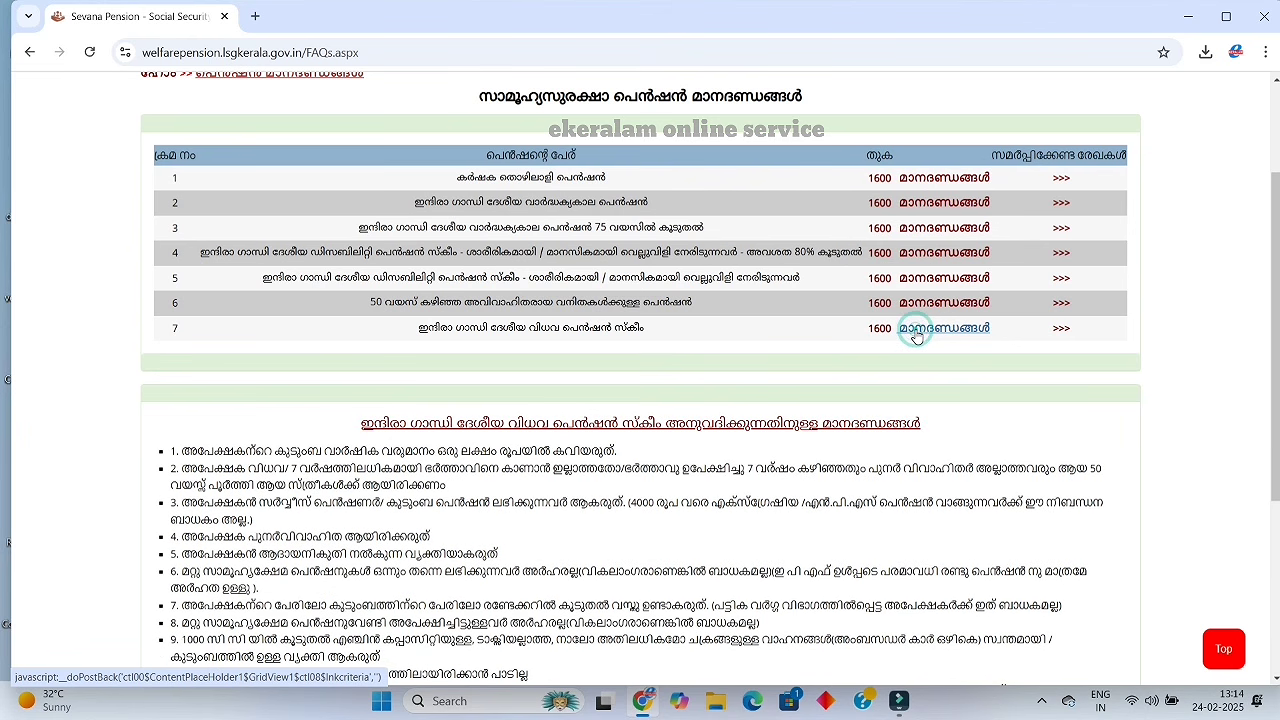
scroll(916, 337, "down", 3)
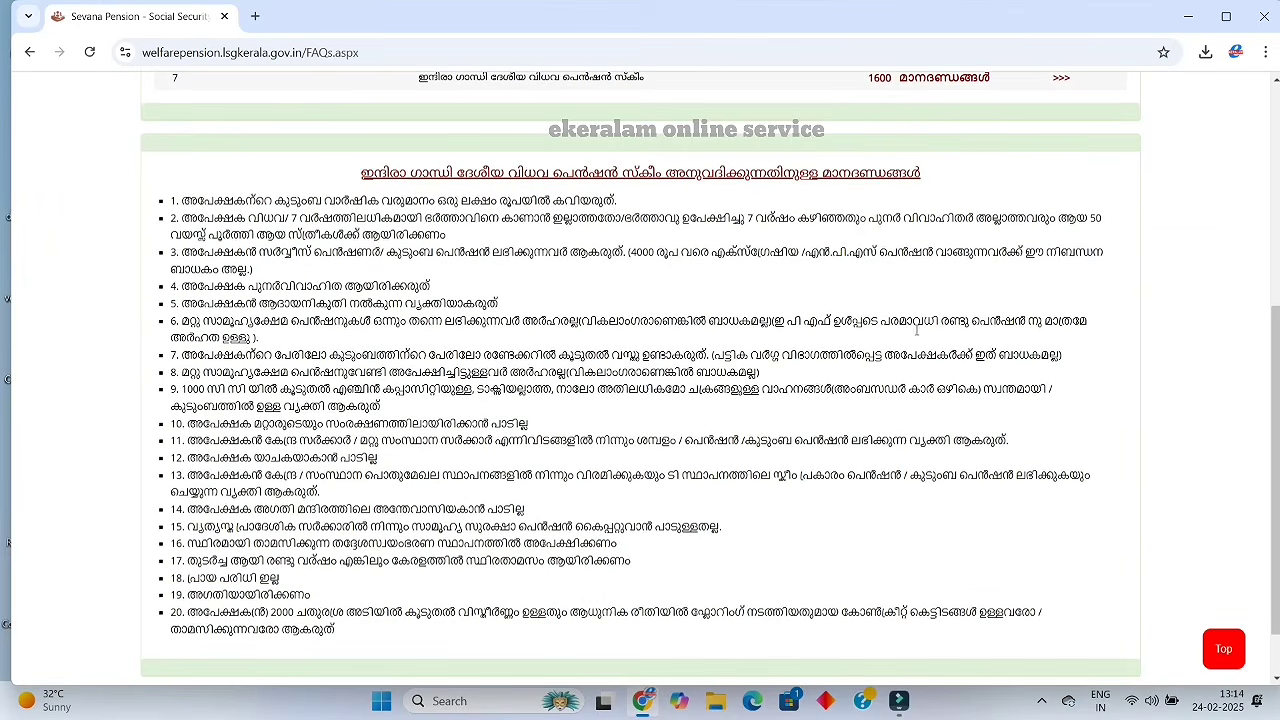
scroll(917, 332, "up", 2)
left_click(1063, 247)
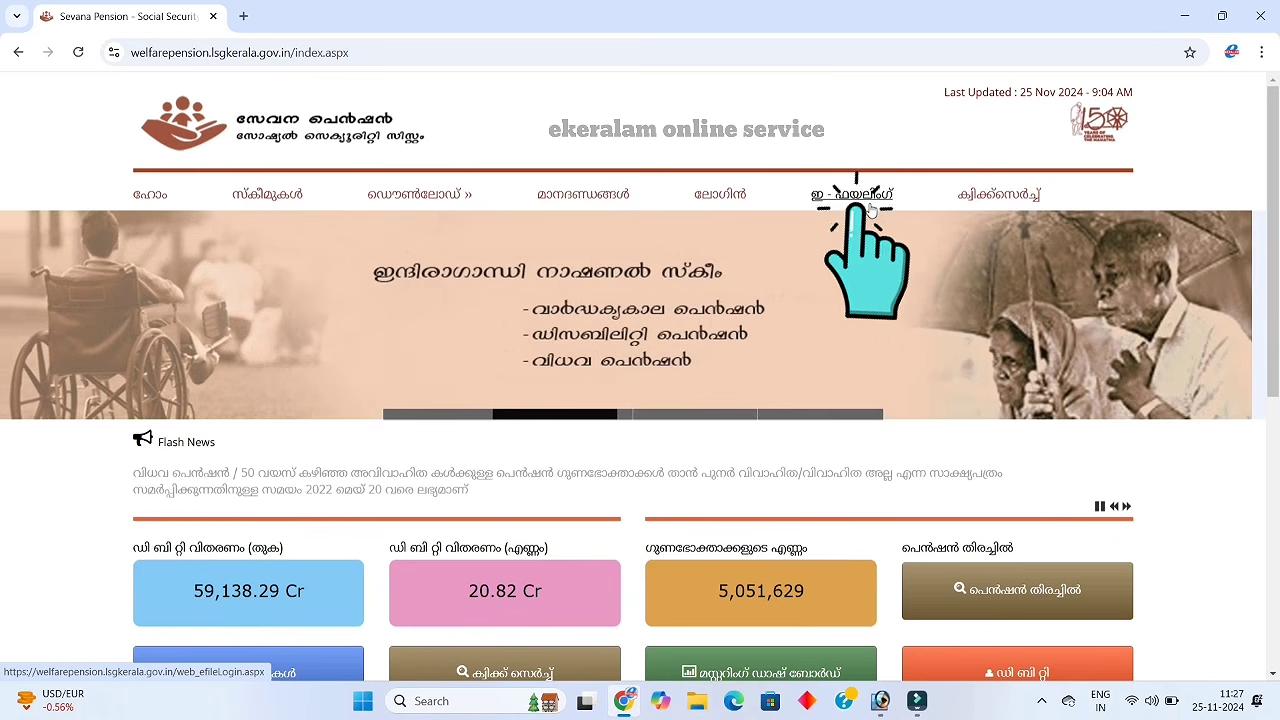
Go to the e-filing login page and open its new-user registration form
left_click(869, 206)
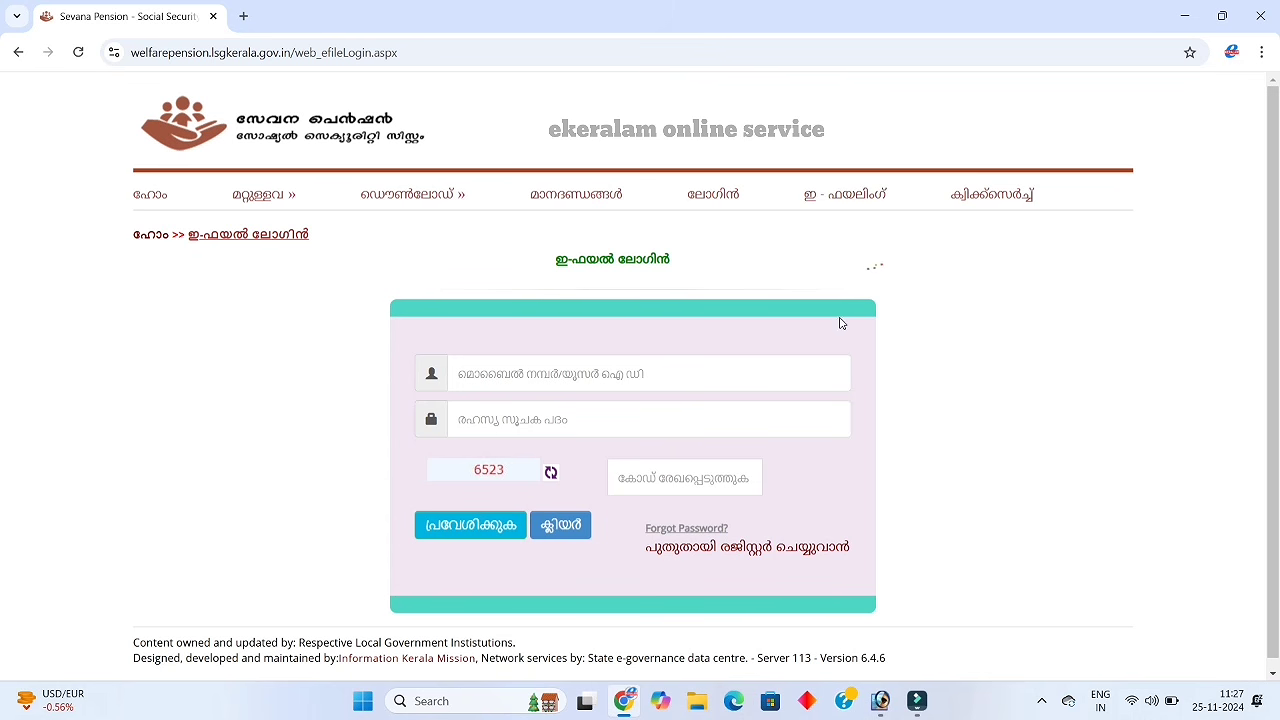
left_click(800, 554)
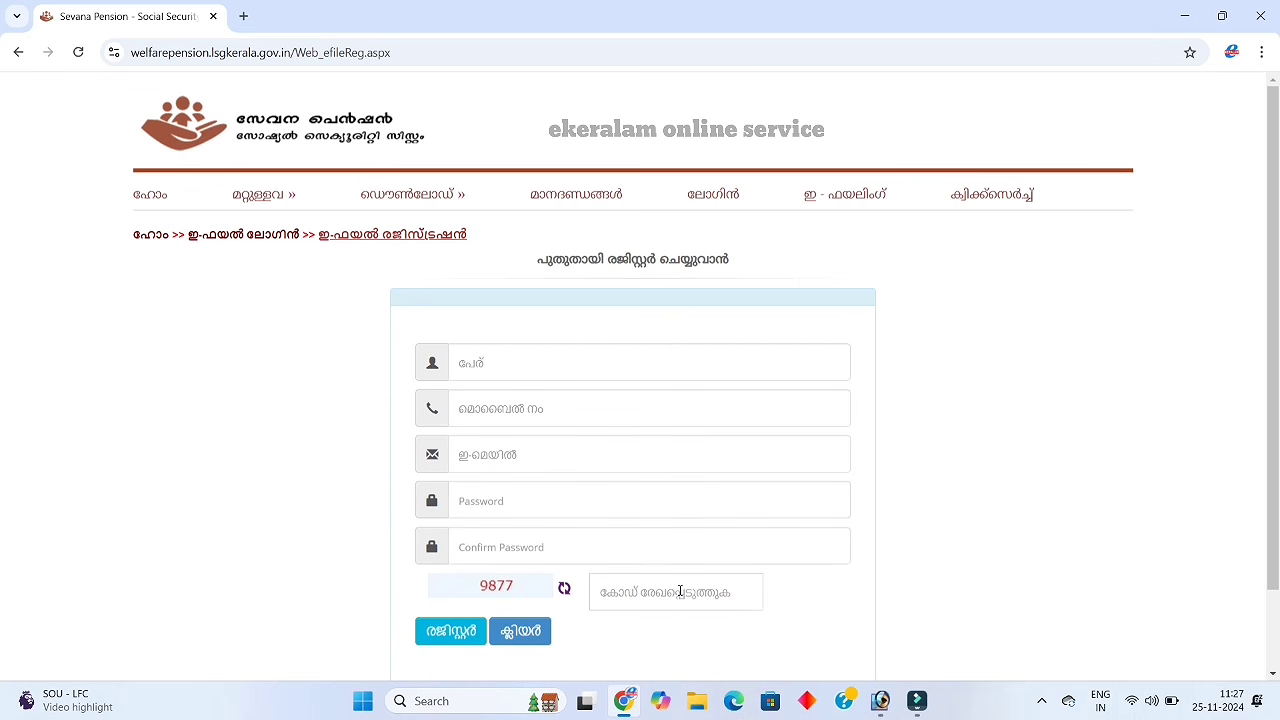
Register a new e-filing account with the applicant's details and acknowledge the success message
left_click(567, 370)
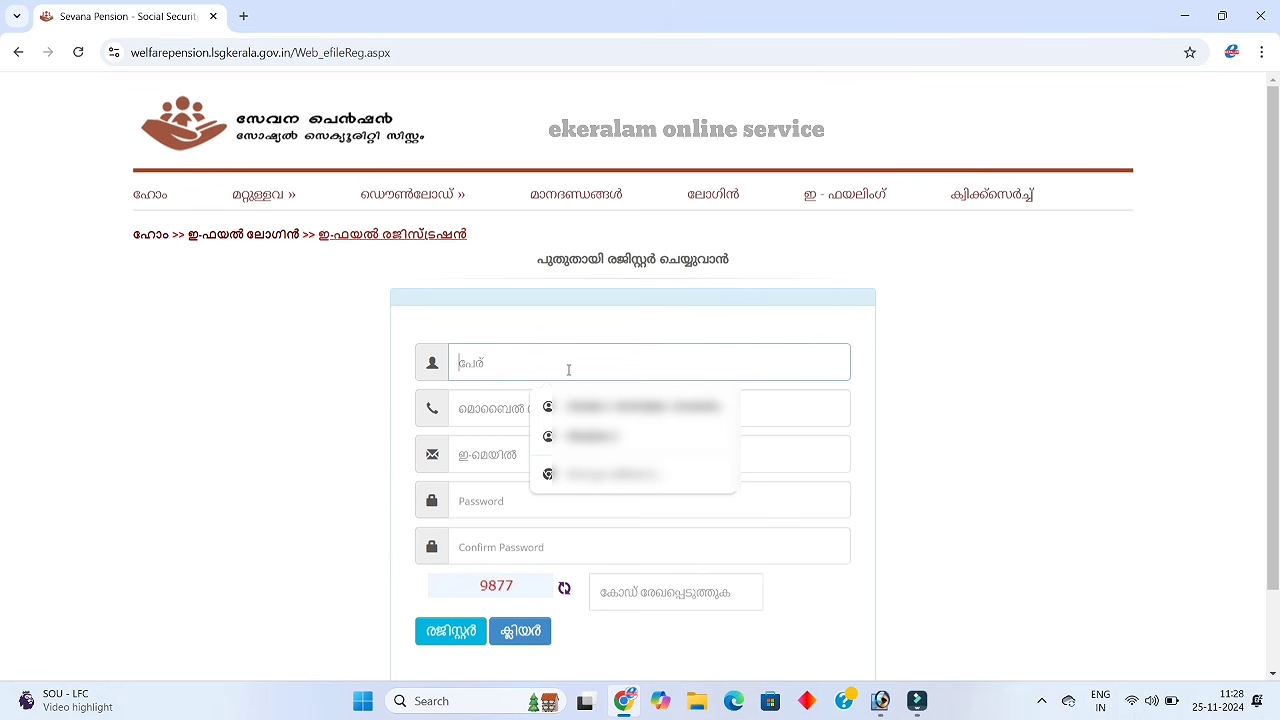
left_click(941, 331)
left_click(626, 366)
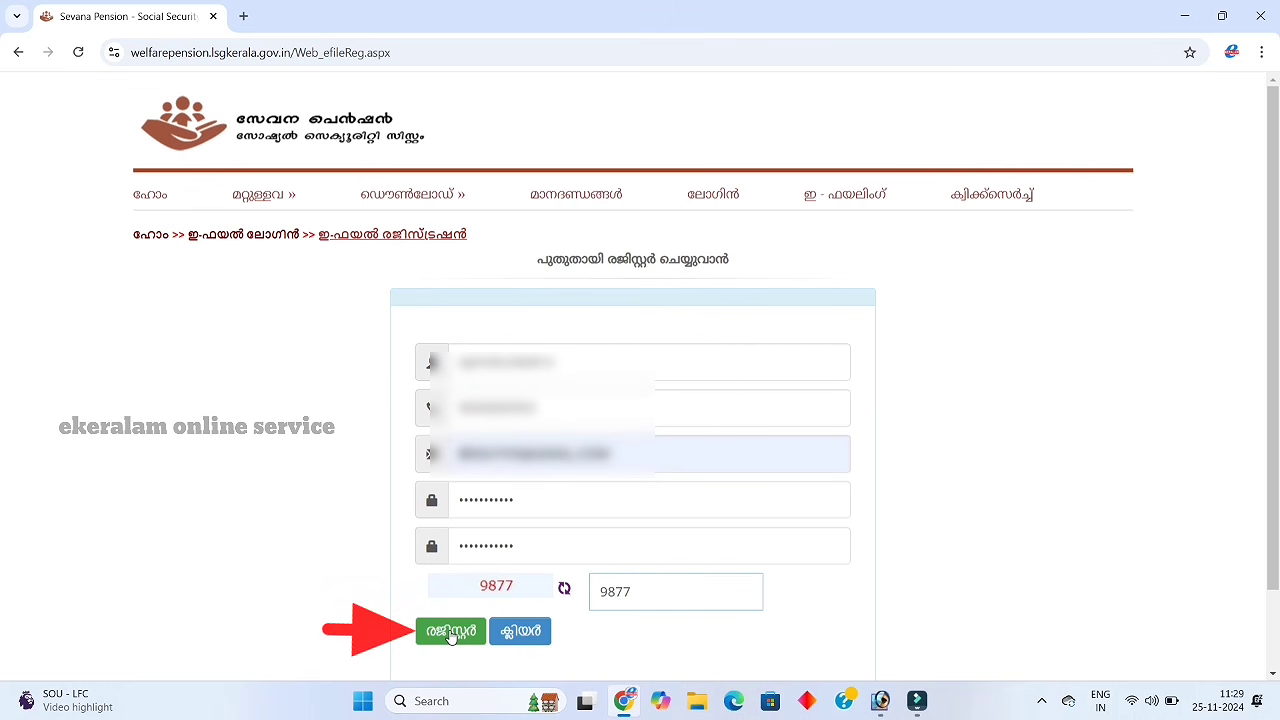
left_click(451, 632)
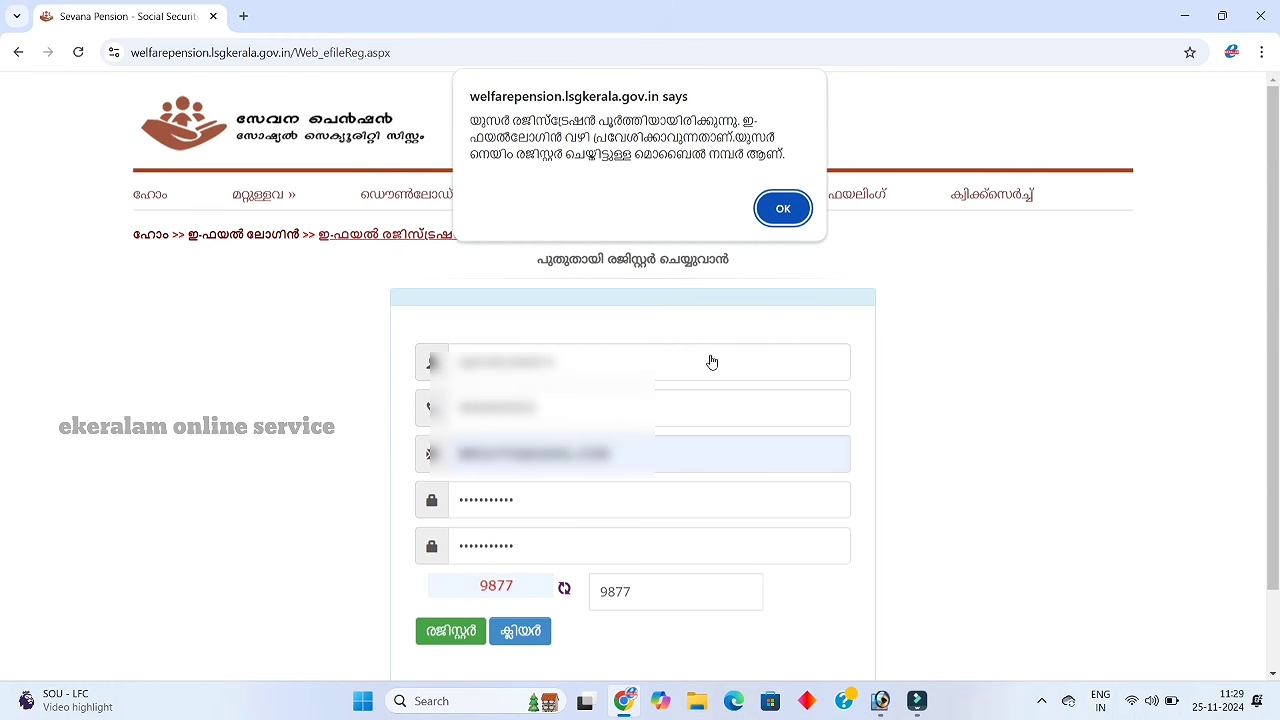
left_click(784, 213)
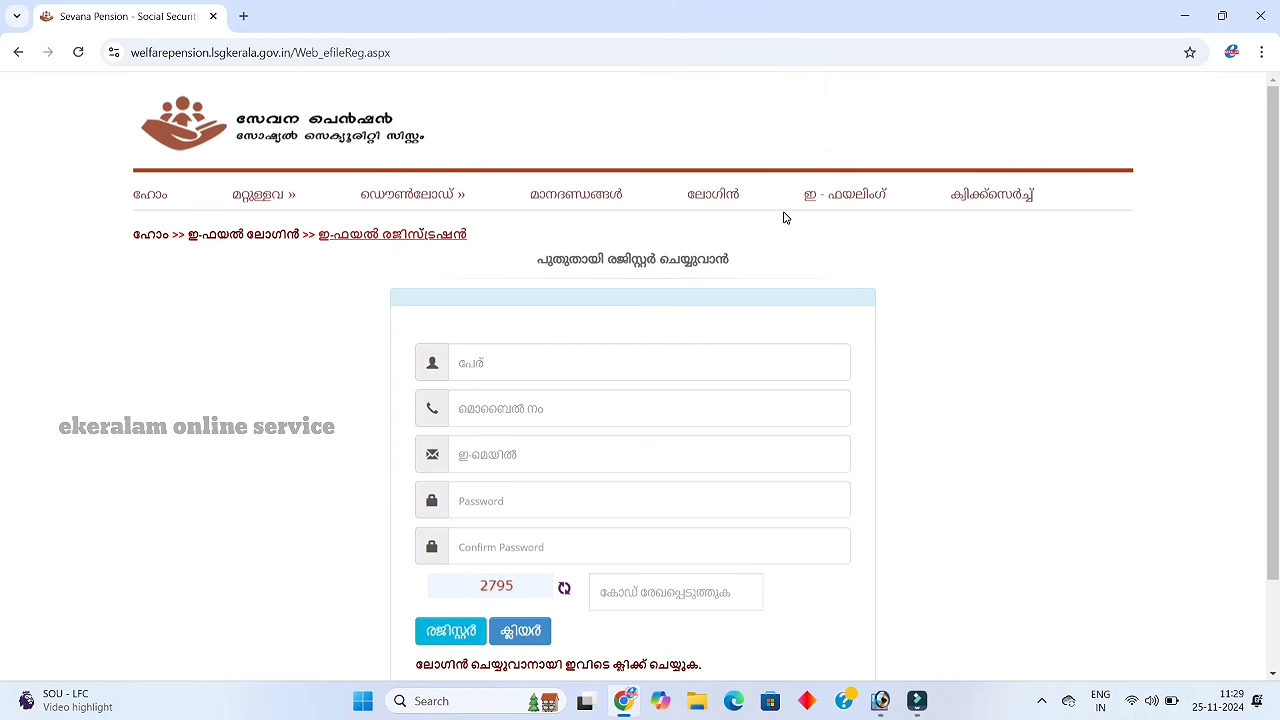
Enter the mobile number and password on the e-filing login page and submit
left_click(831, 199)
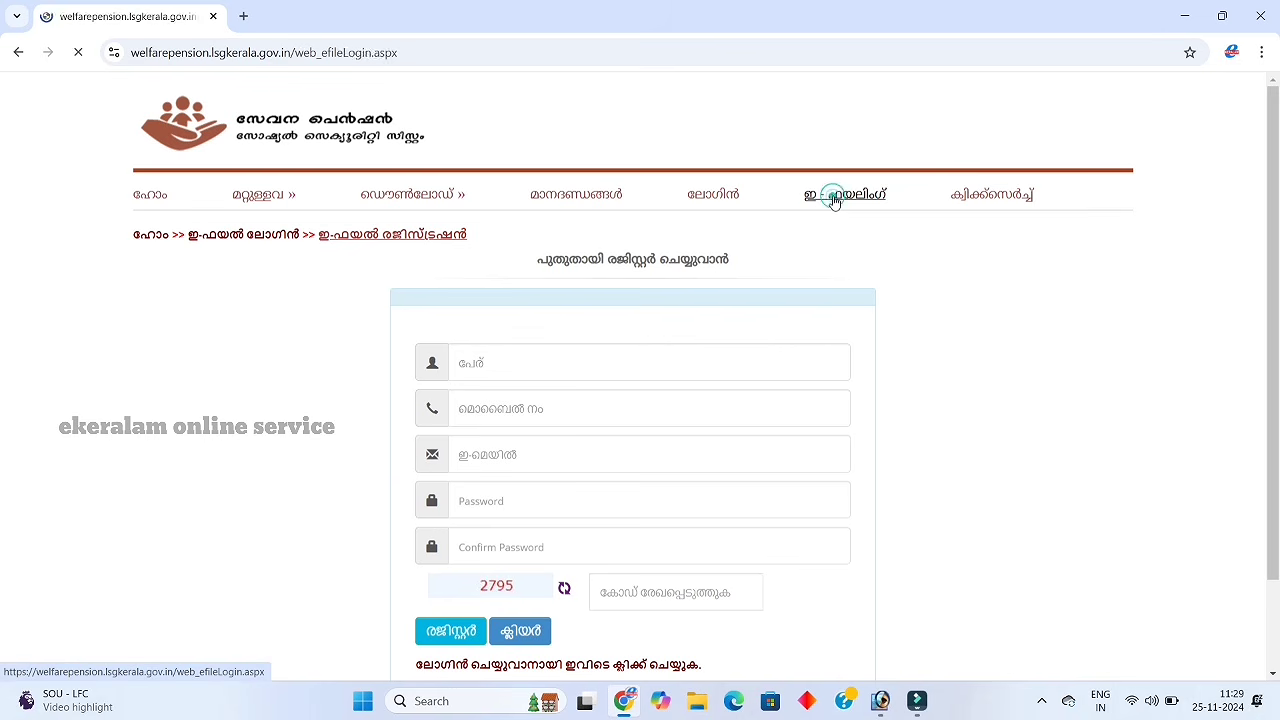
left_click(606, 374)
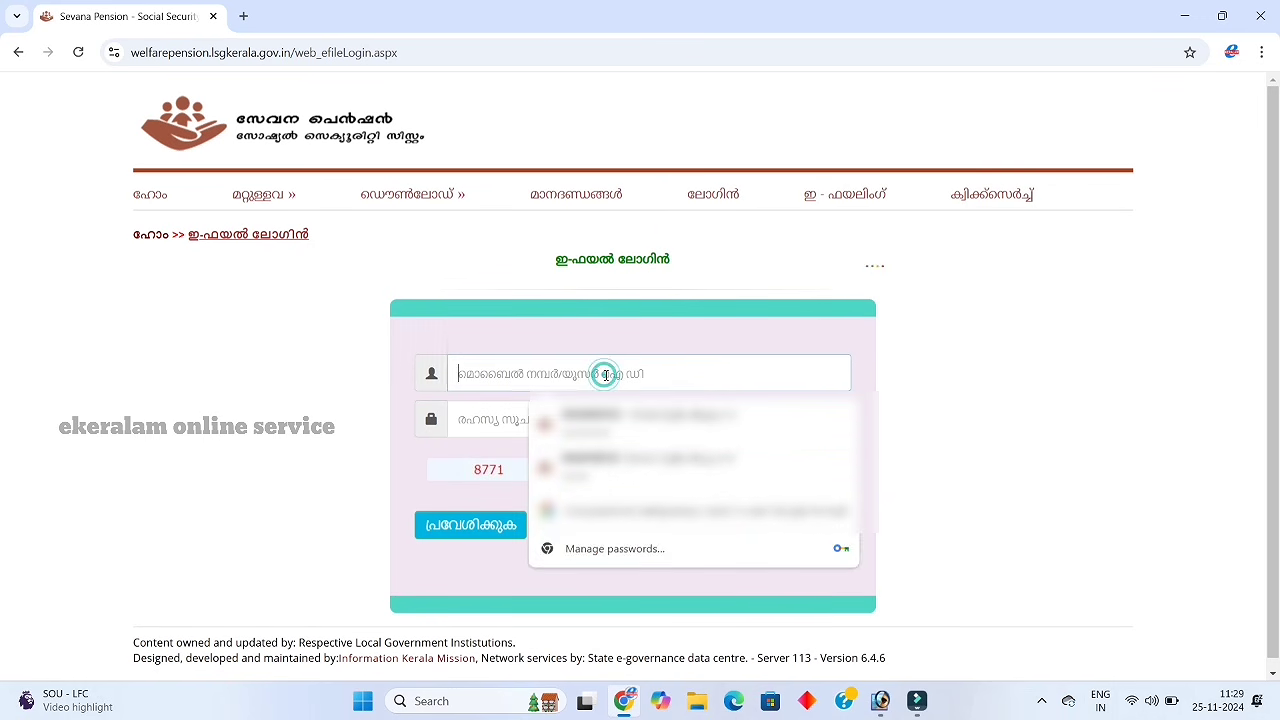
type("9999999")
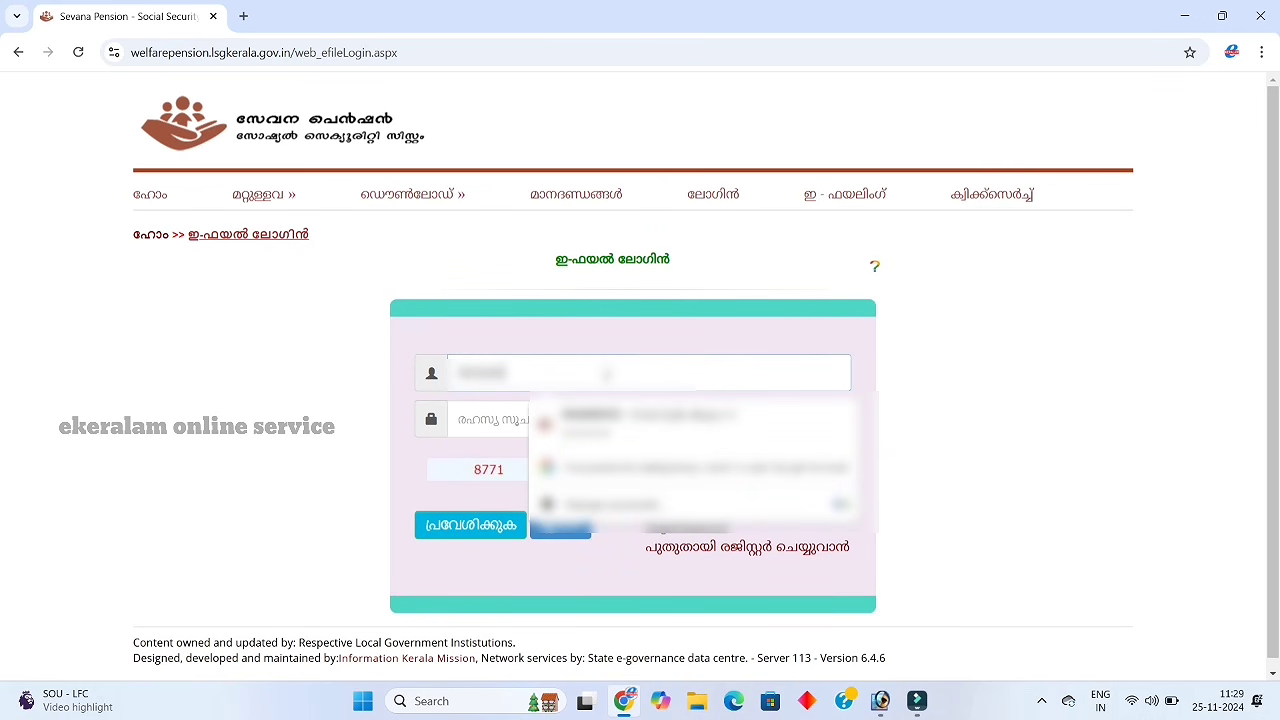
type("999")
left_click(490, 426)
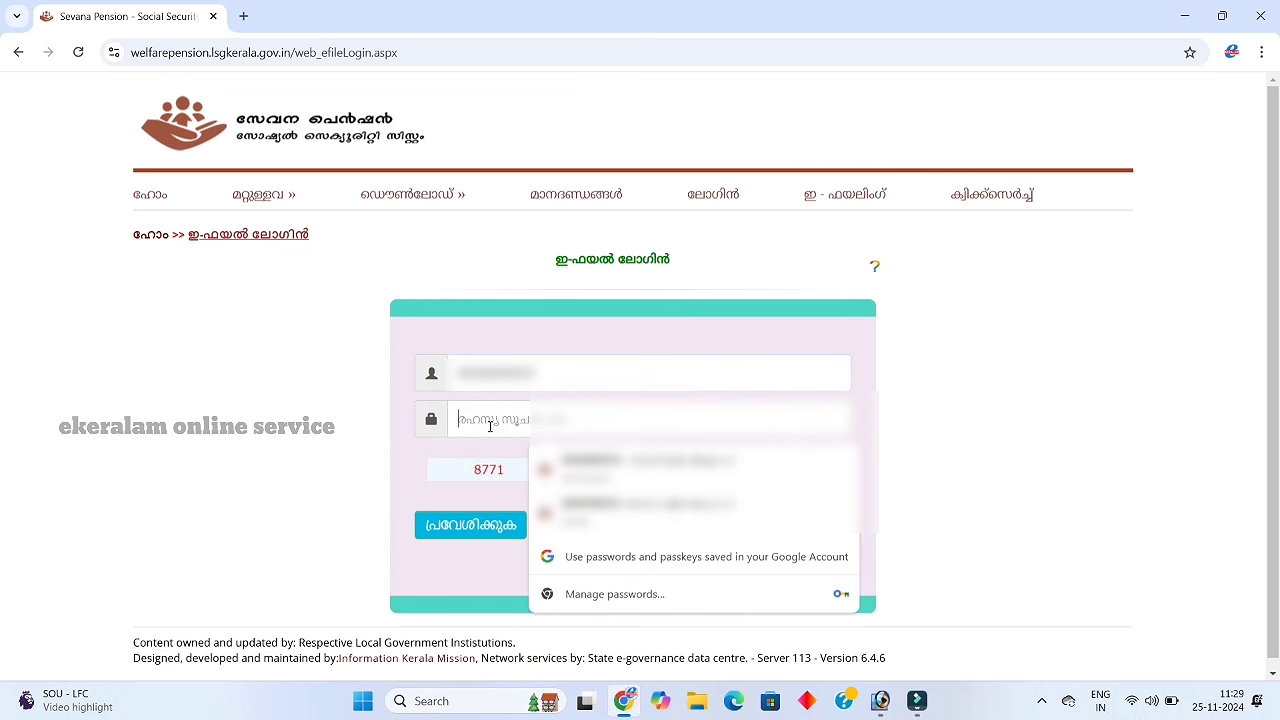
type("1")
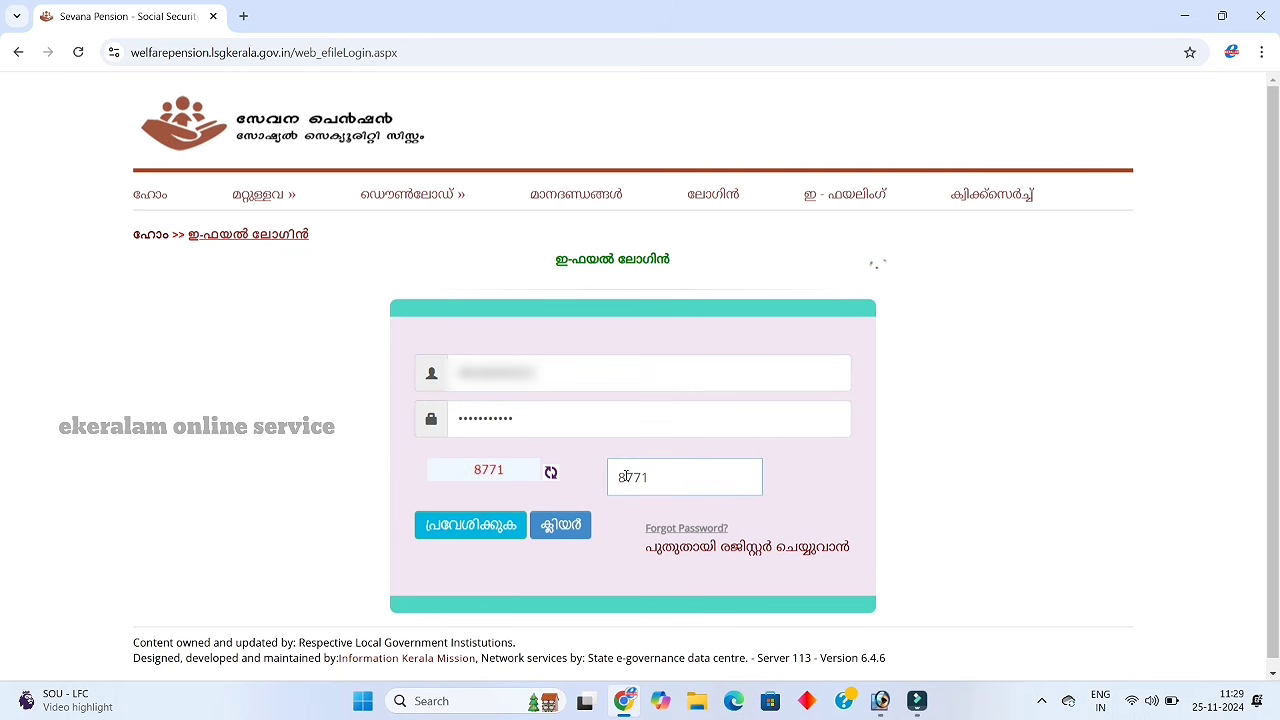
left_click(475, 527)
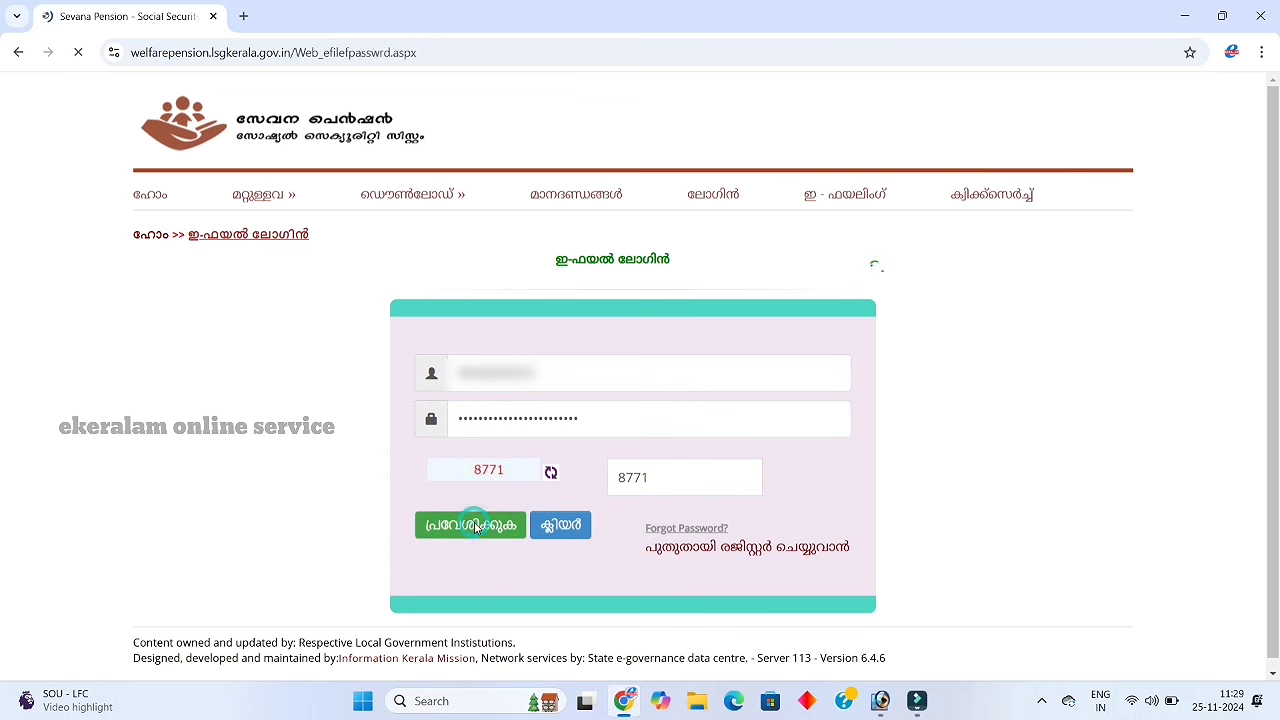
Fill in the verification and captcha codes and log in to the e-filing account
left_click(618, 408)
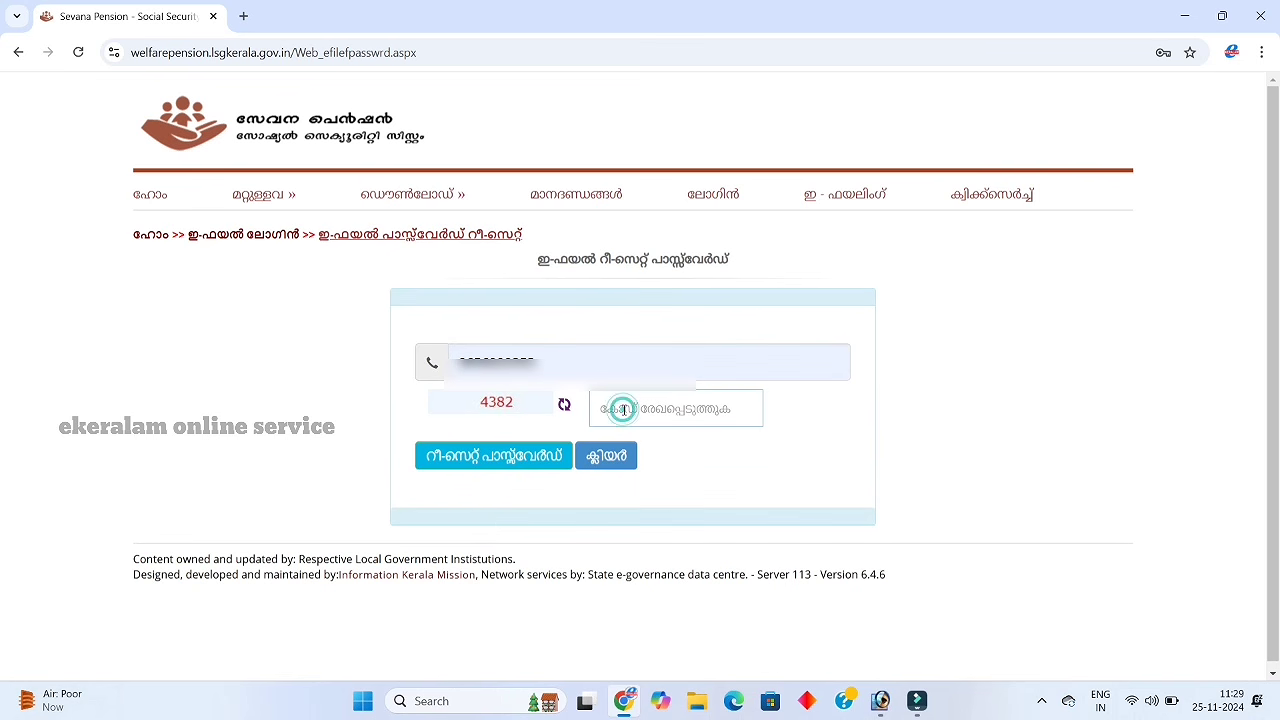
type("4")
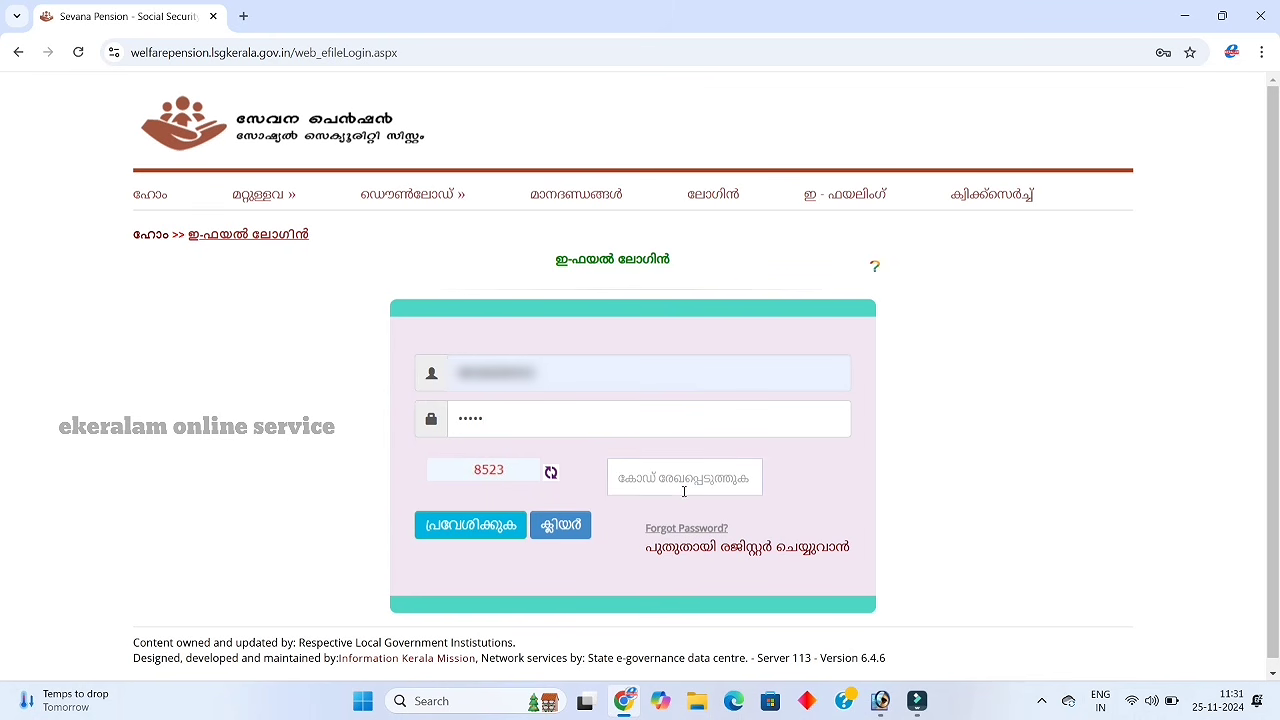
left_click(683, 490)
type("8523")
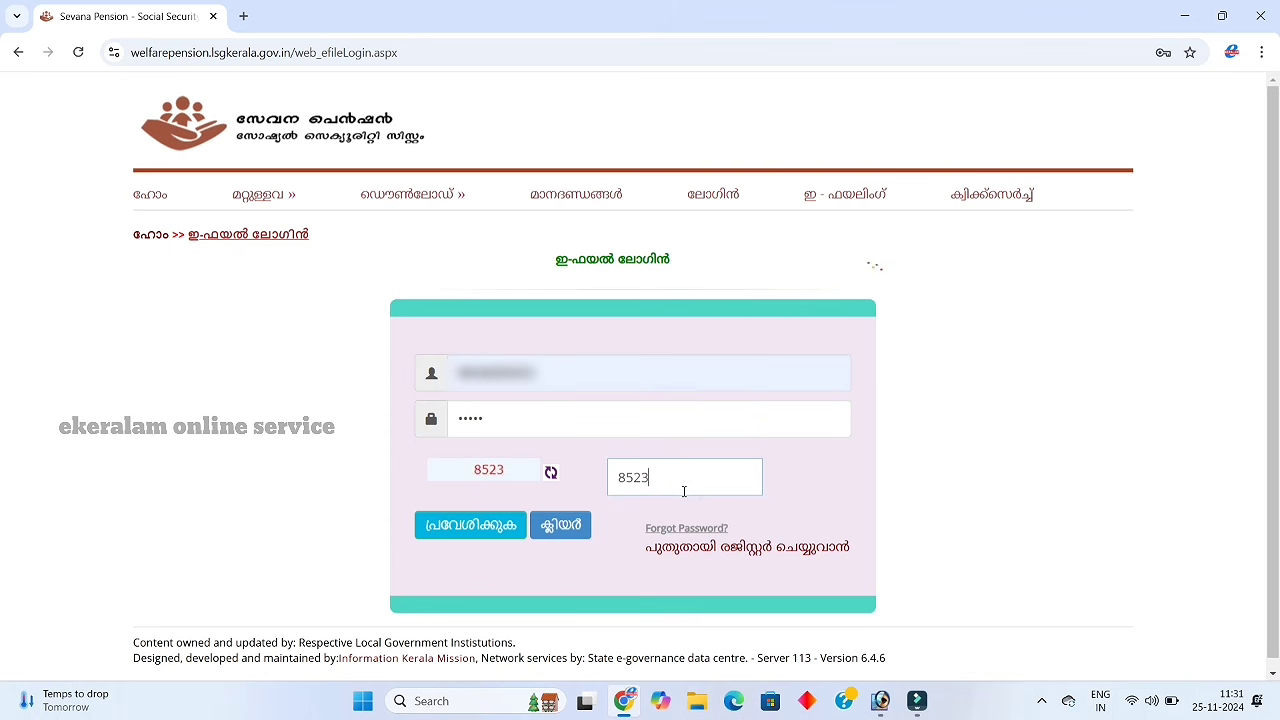
left_click(464, 540)
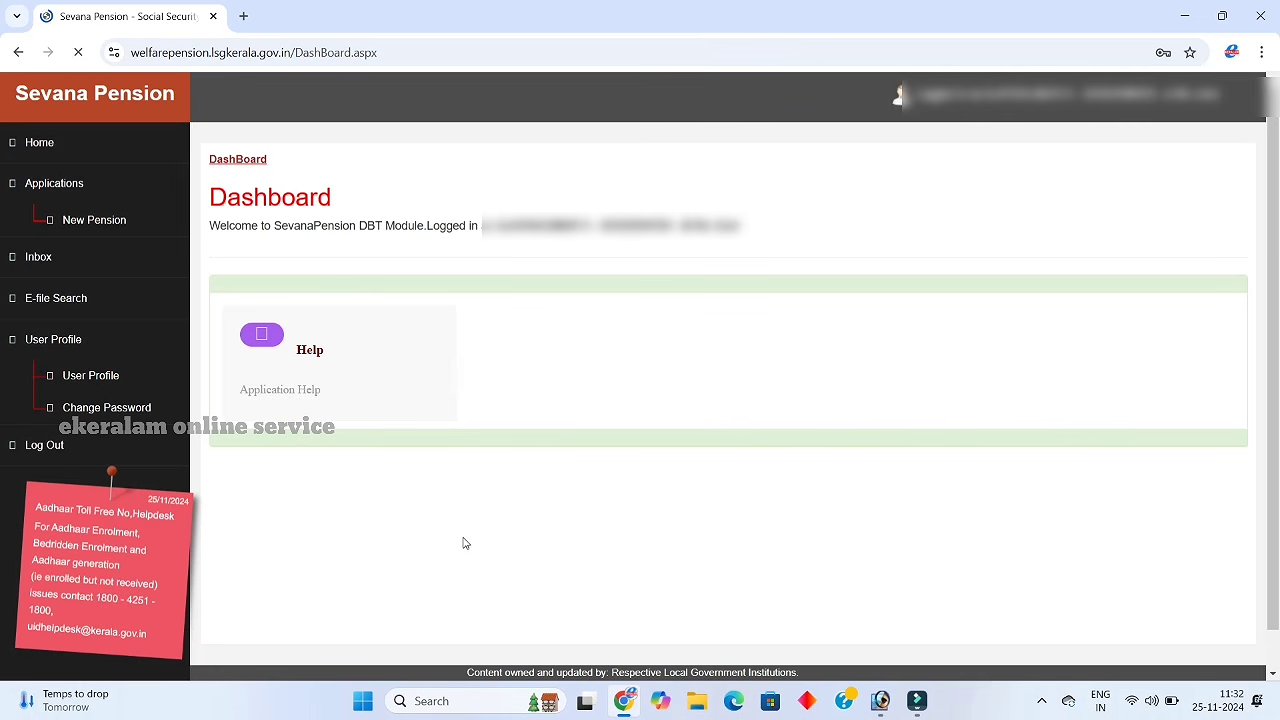
Check the User Profile and Inbox, then start a New Pension application under Applications
left_click(94, 346)
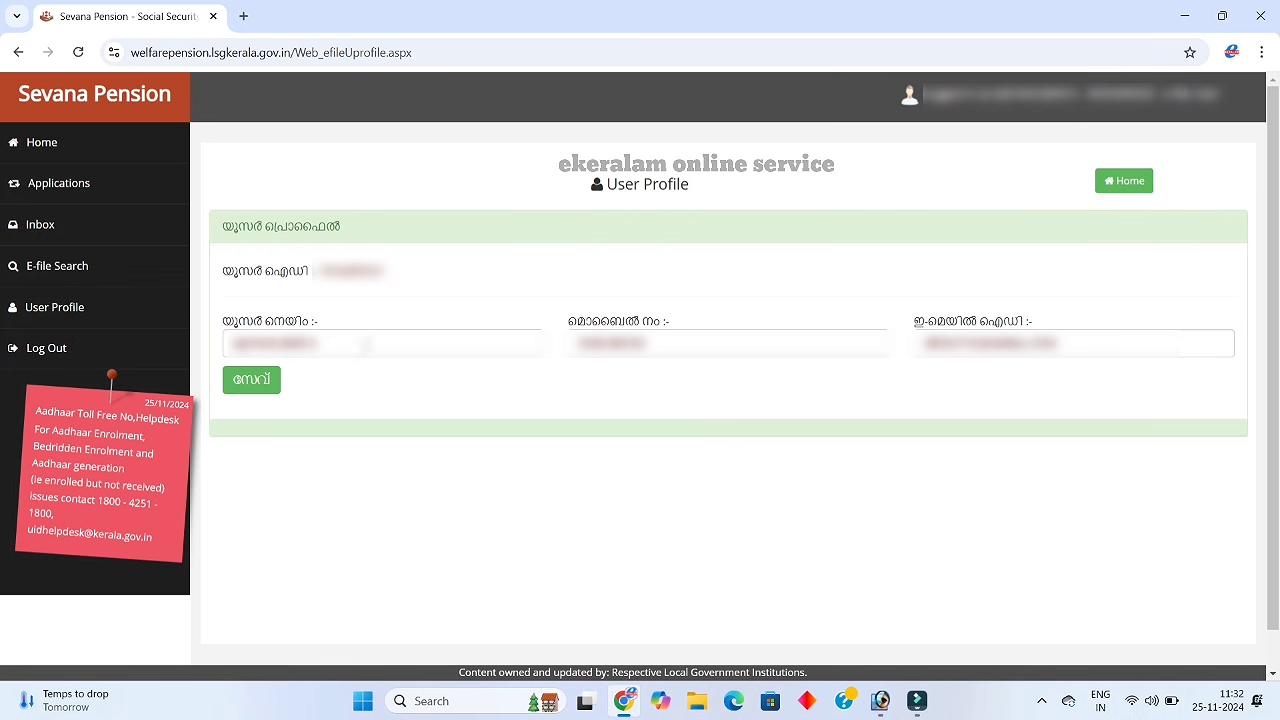
left_click(360, 342)
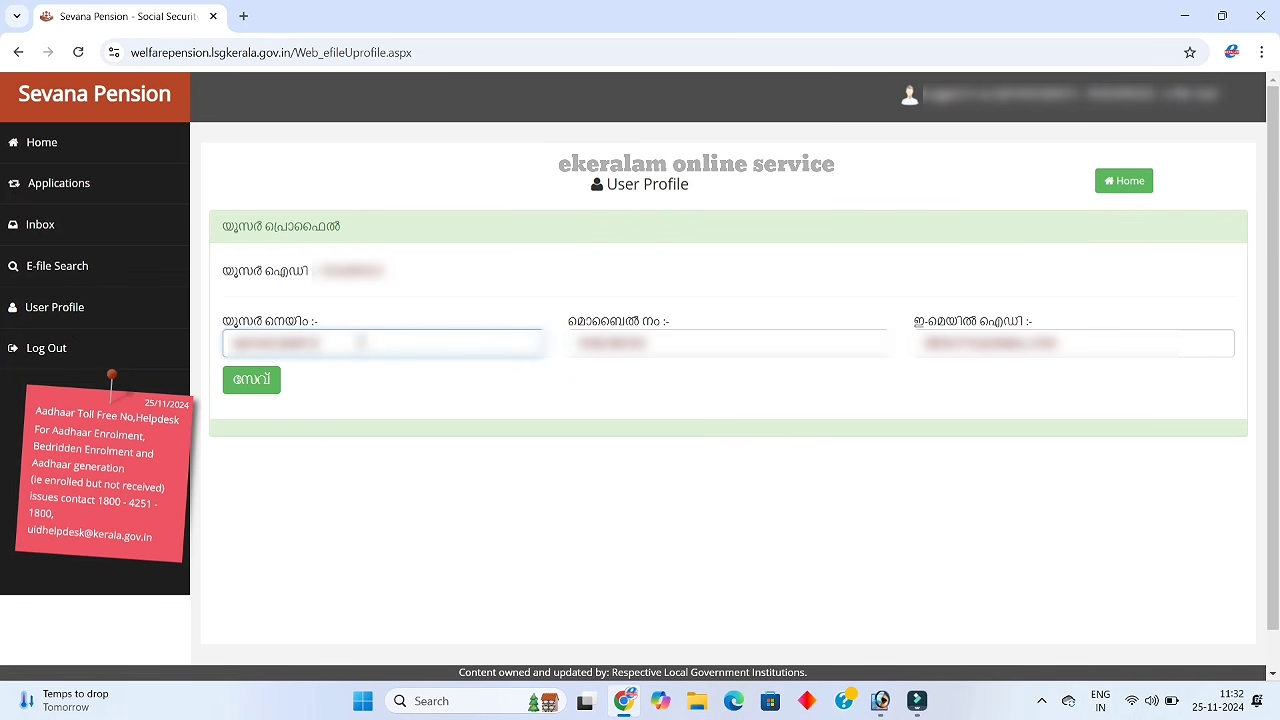
left_click(41, 230)
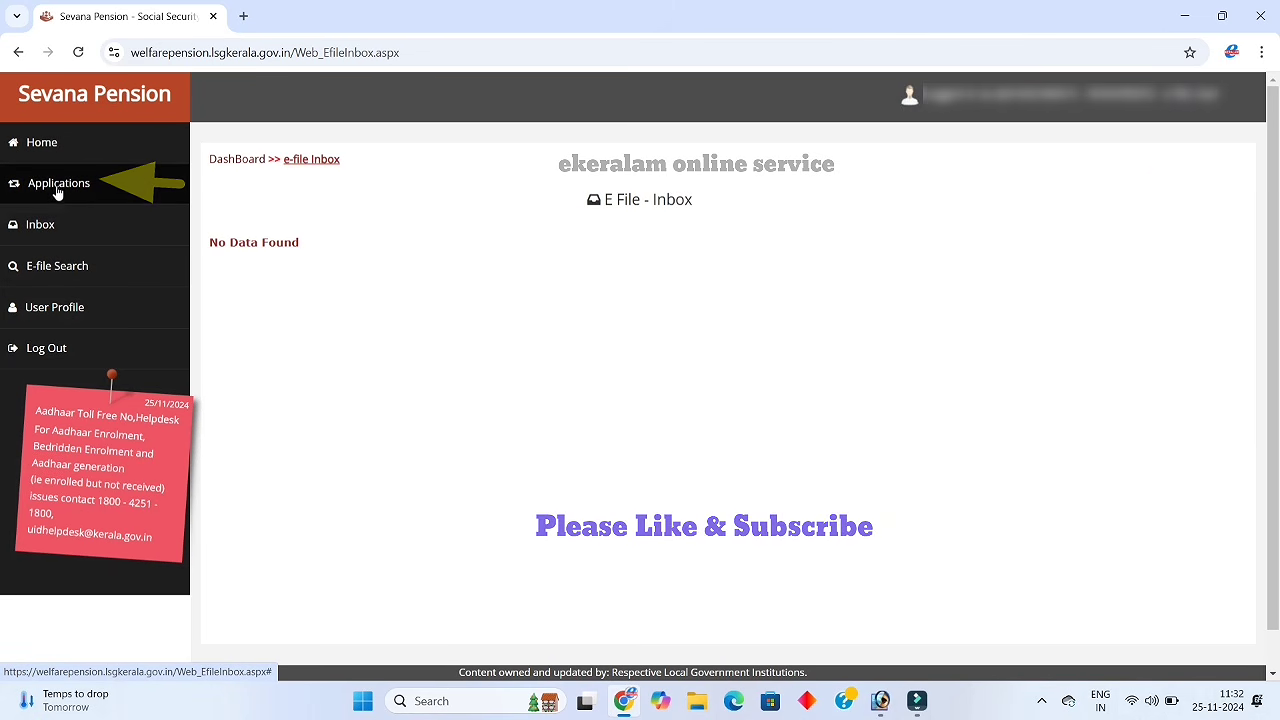
left_click(56, 188)
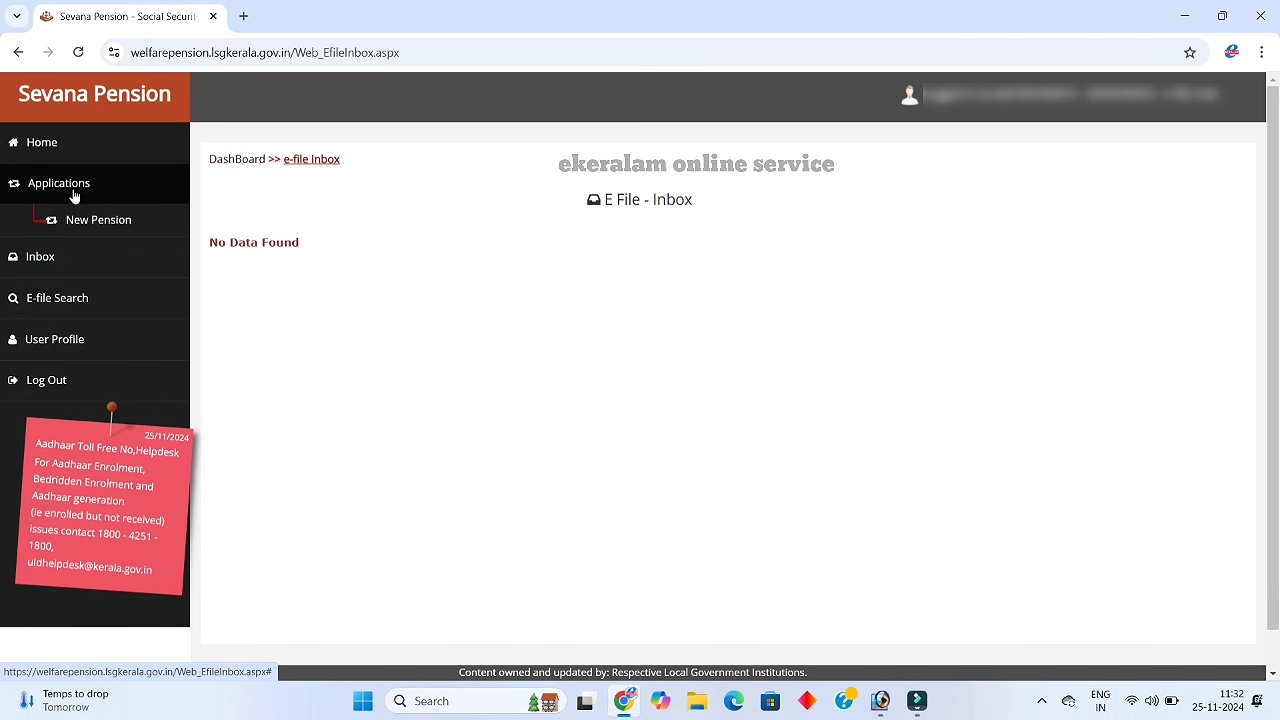
left_click(79, 221)
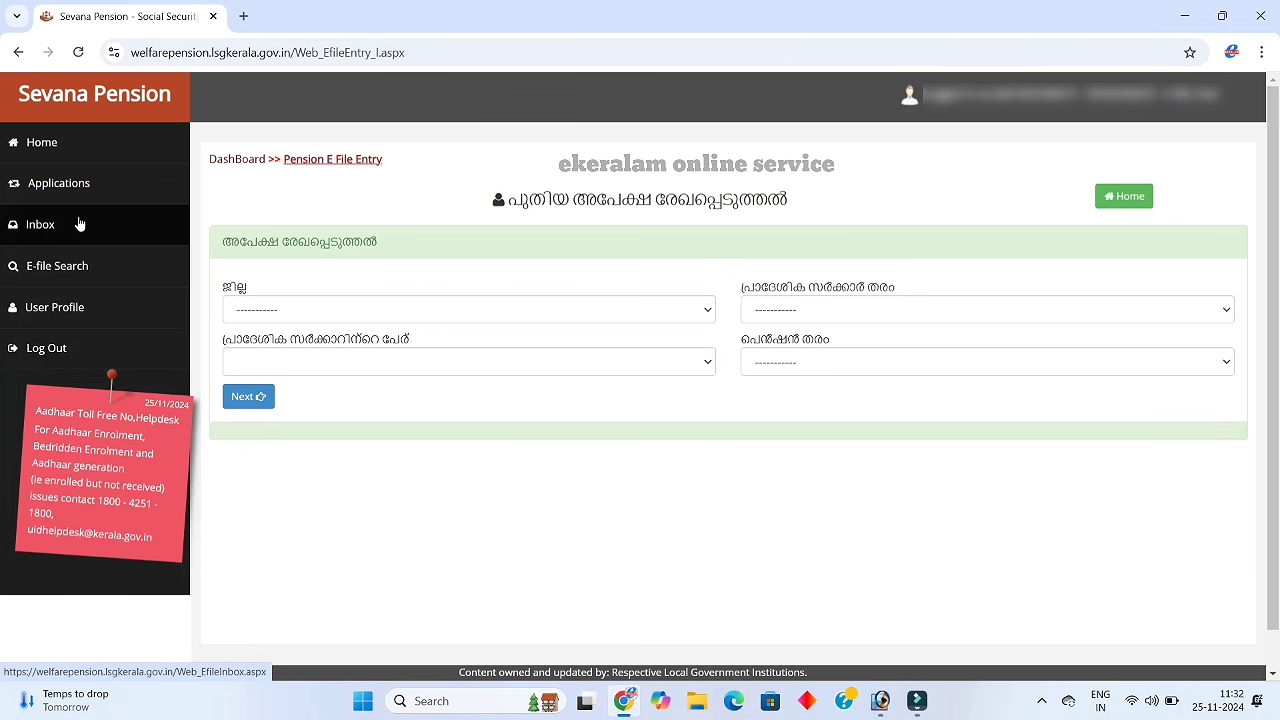
Select കൊല്ലം district, ഗ്രാമ പഞ്ചായത്ത് type and വെളിയം ഗ്രാമ പഞ്ചായത്ത് as the local body
left_click(682, 312)
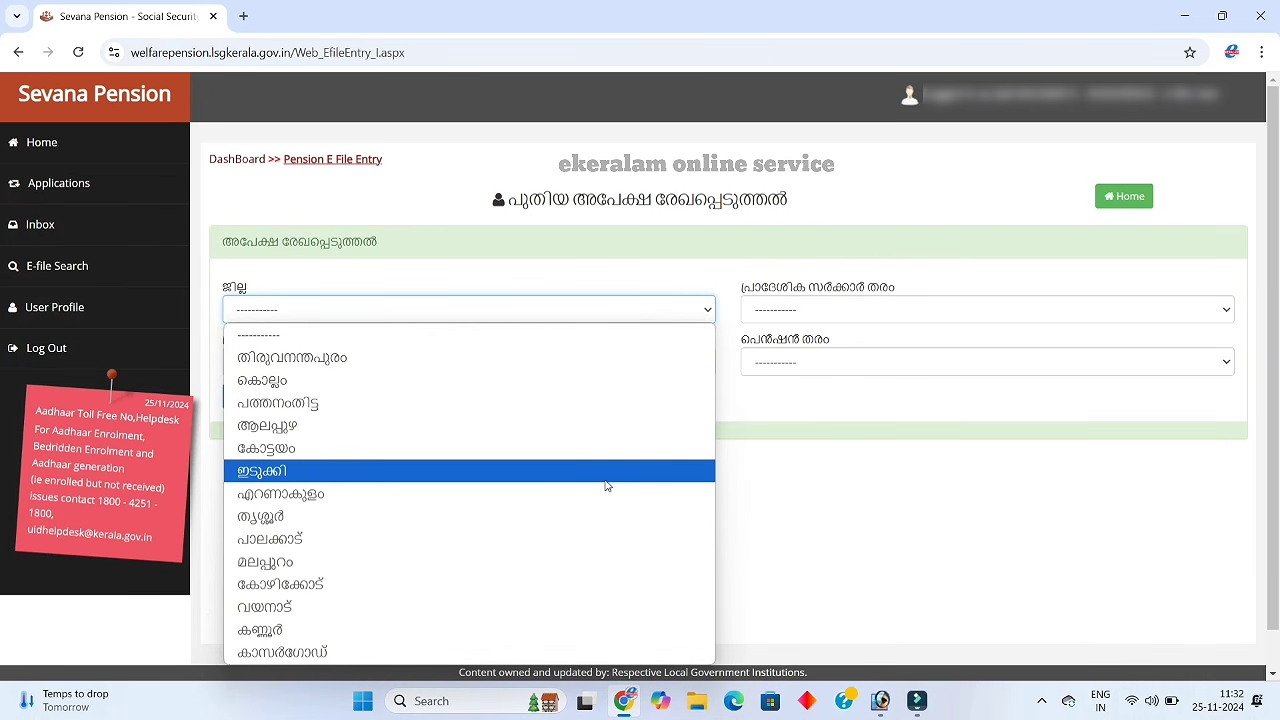
left_click(561, 383)
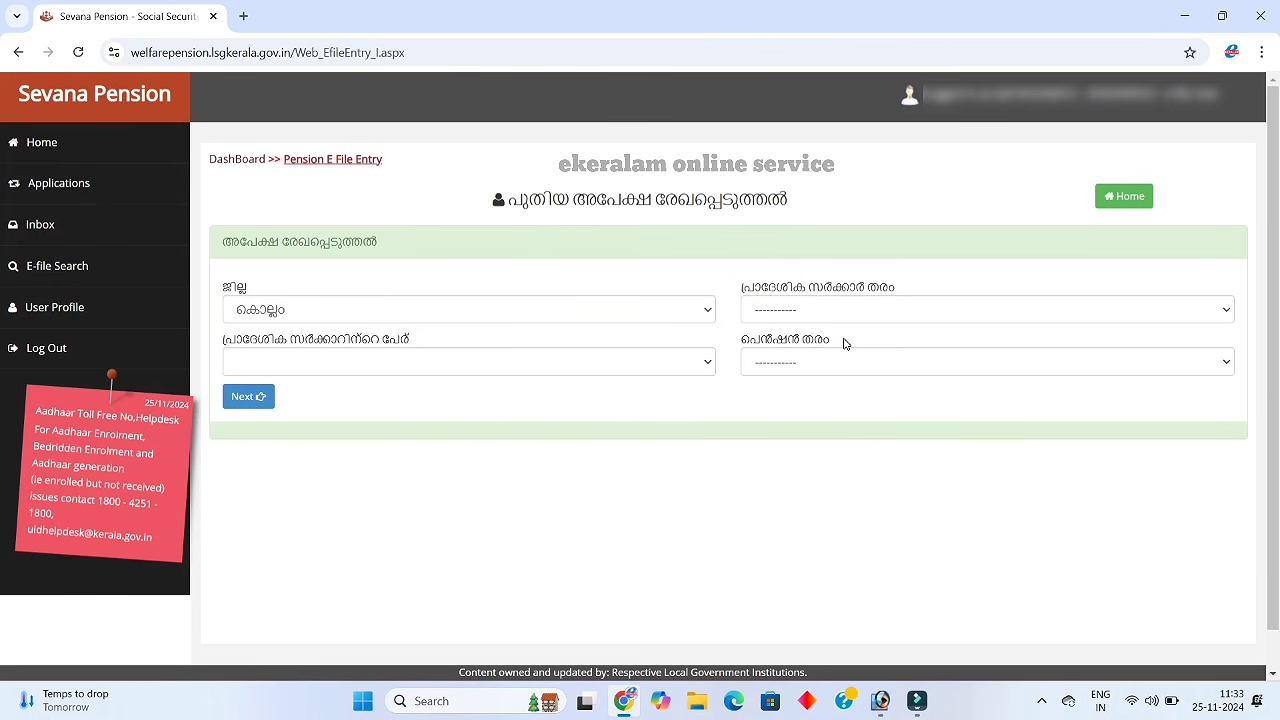
left_click(863, 314)
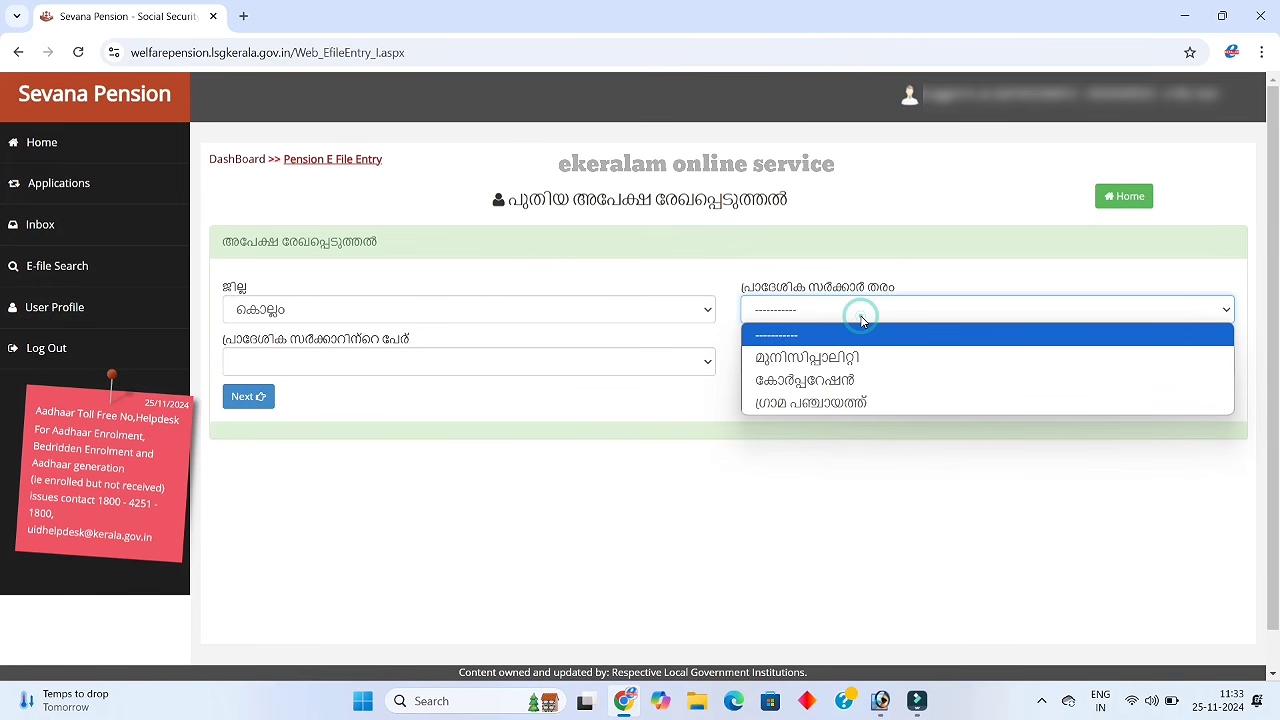
left_click(842, 402)
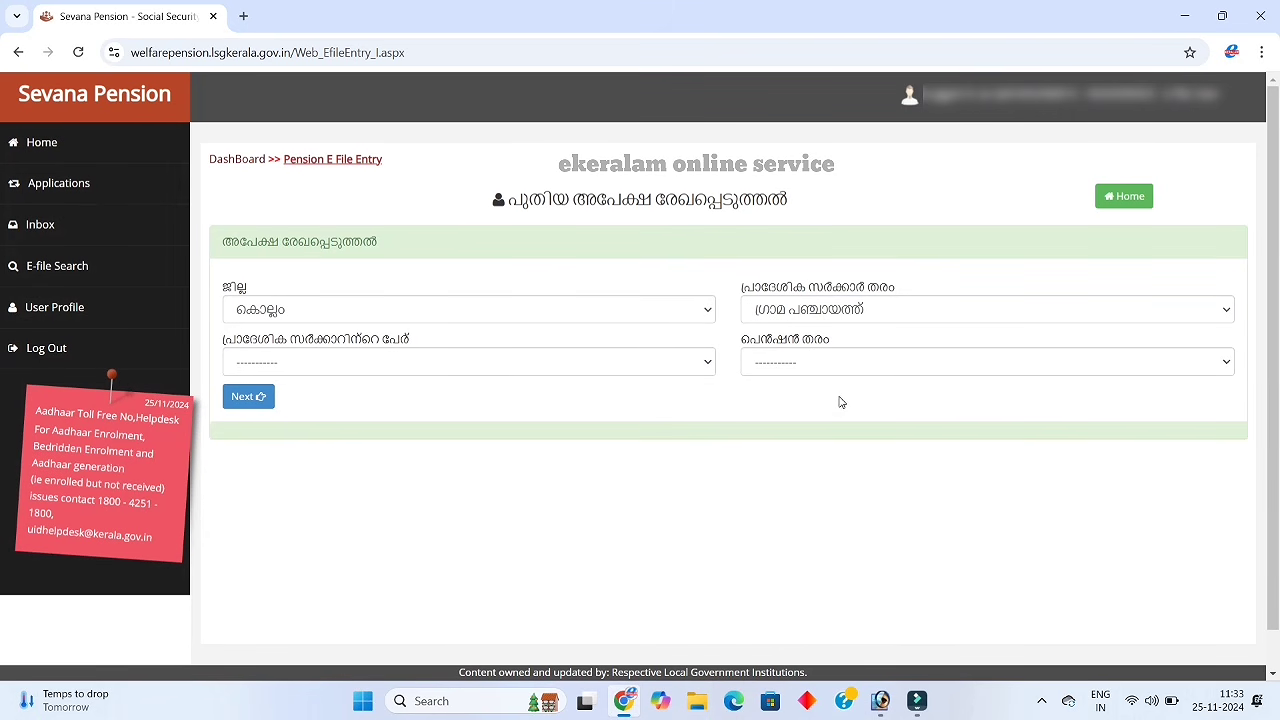
left_click(704, 366)
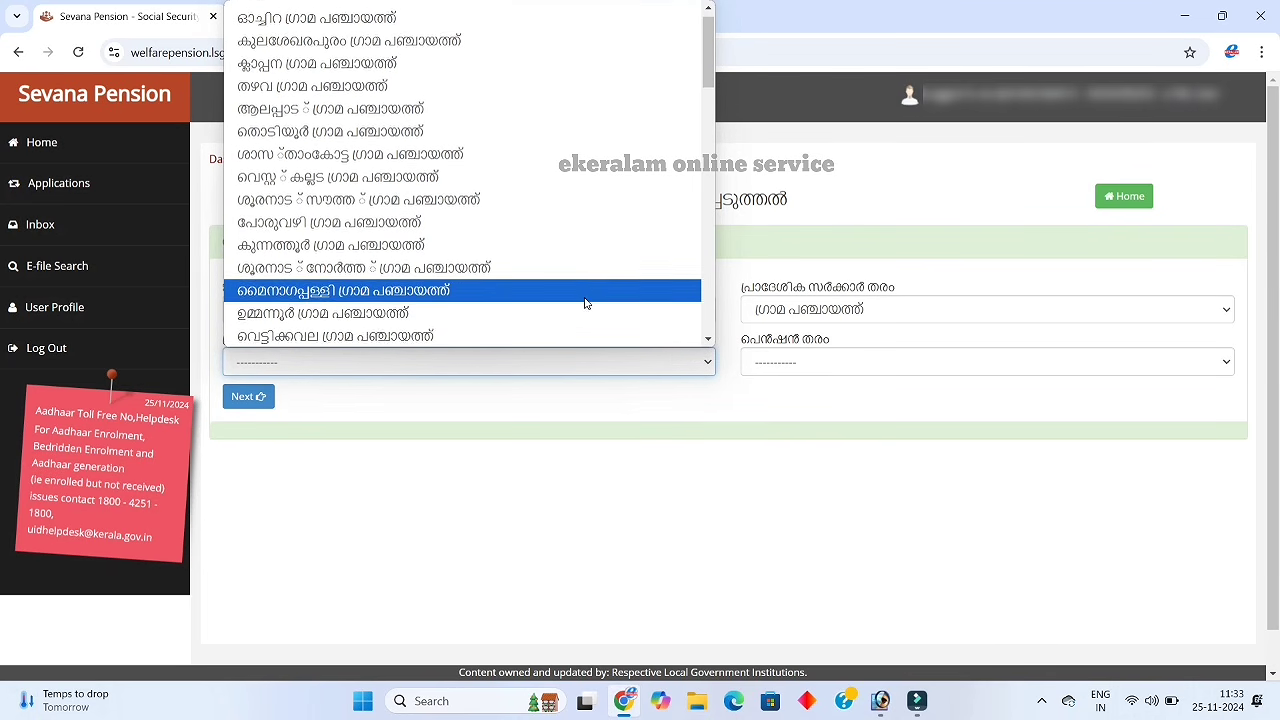
scroll(585, 303, "down", 3)
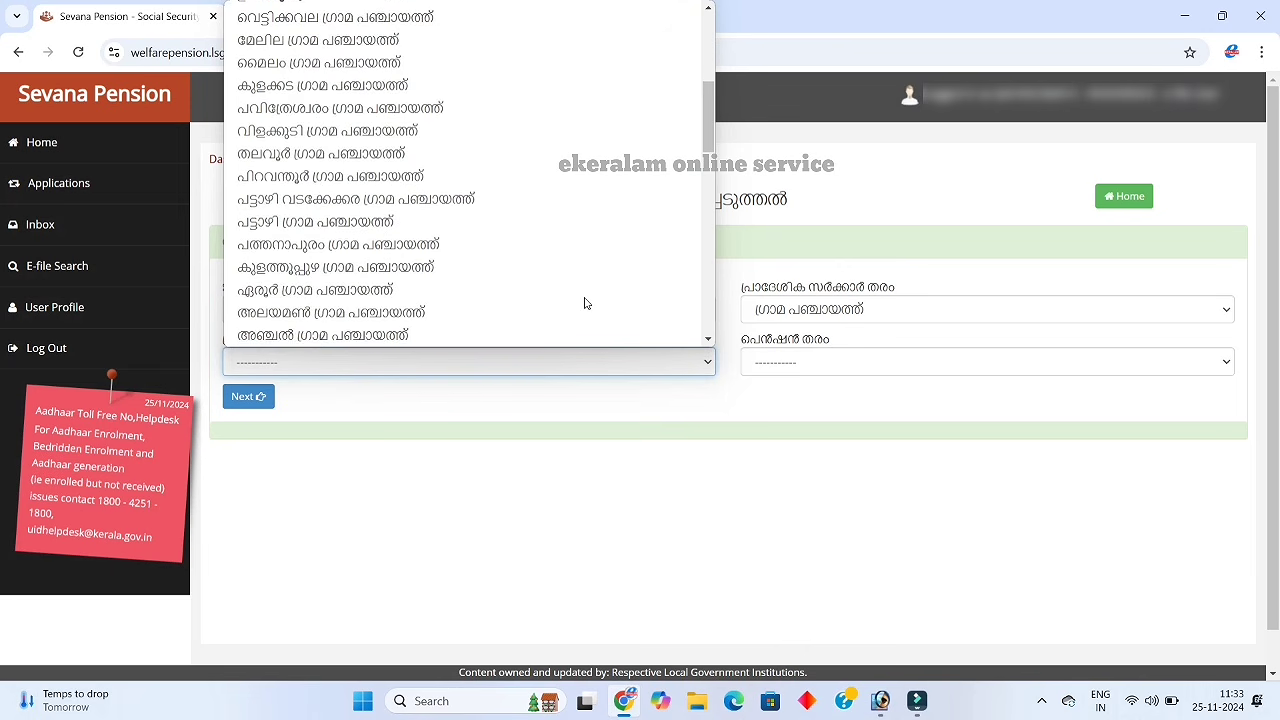
scroll(585, 303, "down", 5)
scroll(585, 303, "down", 5)
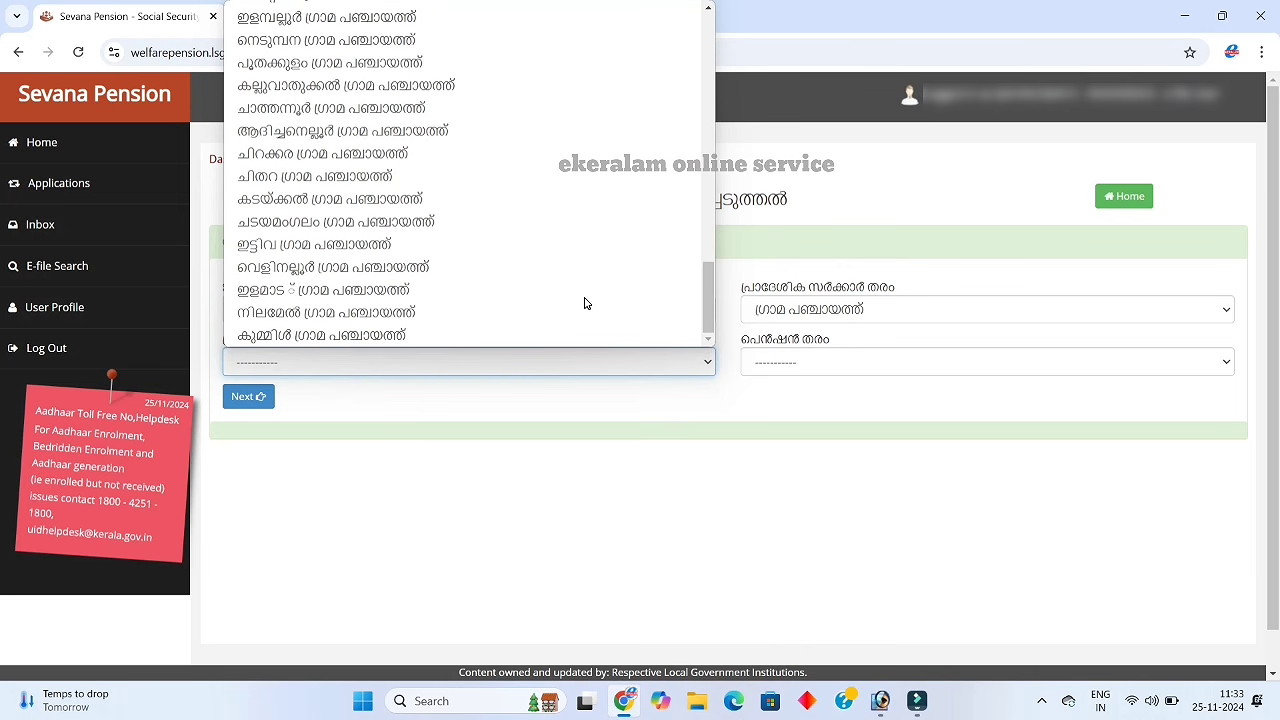
scroll(585, 303, "up", 2)
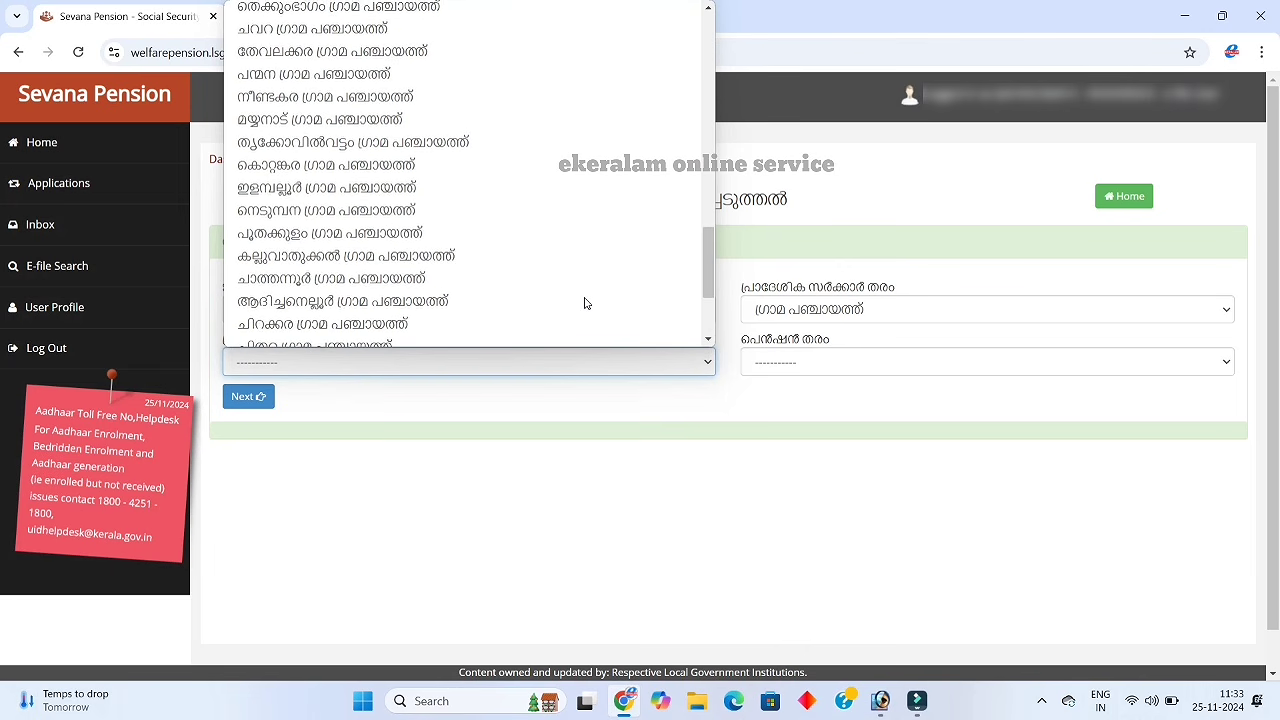
scroll(585, 303, "up", 2)
scroll(585, 303, "up", 2)
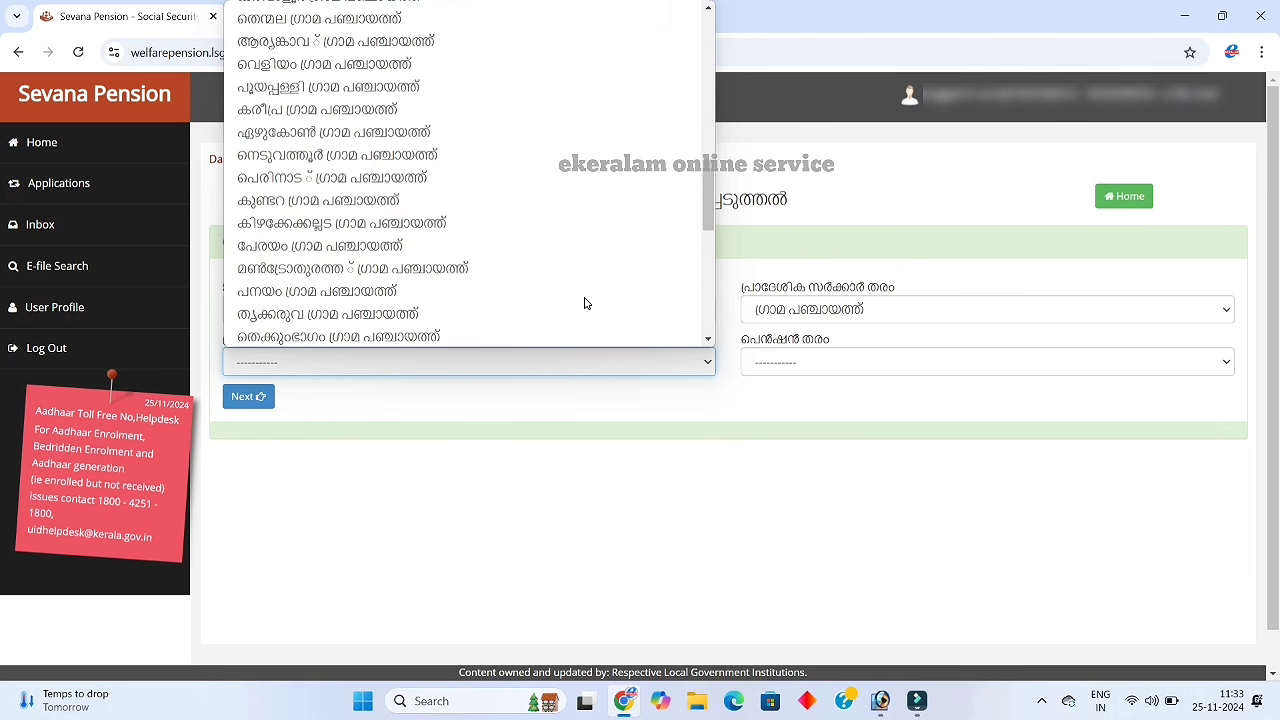
left_click(495, 66)
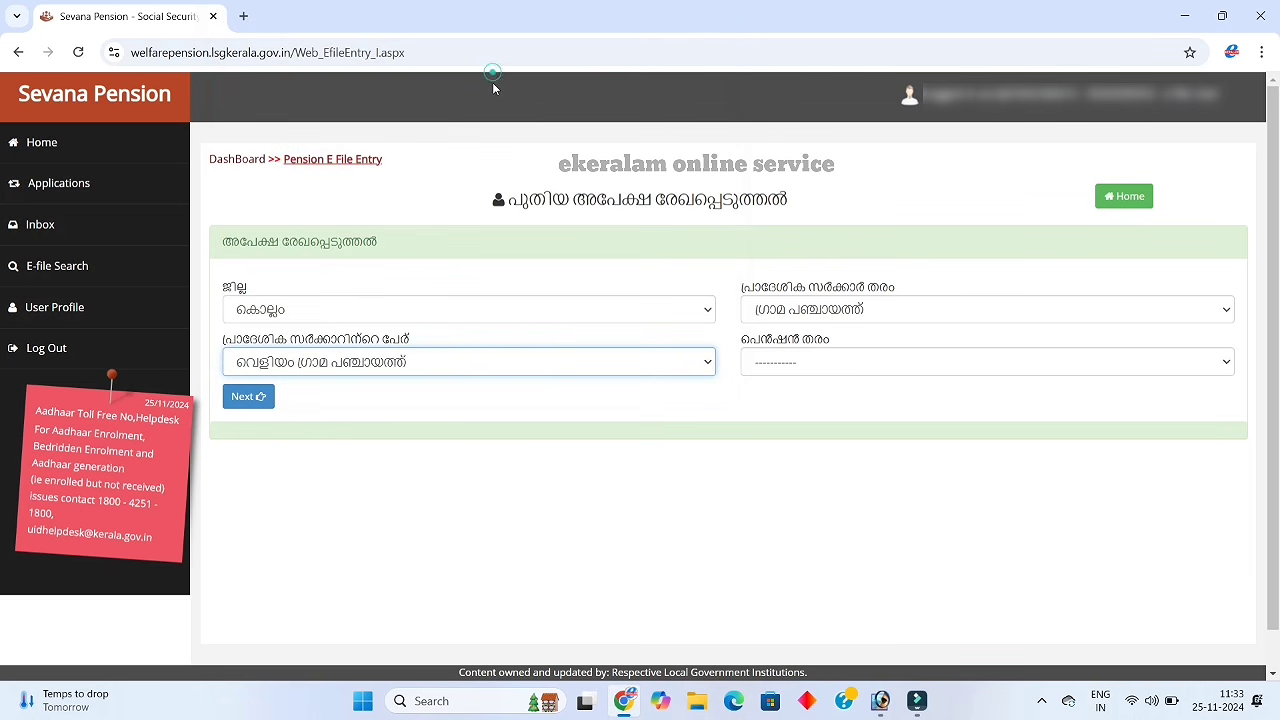
Choose the Indira Gandhi old-age pension scheme and proceed to Aadhaar verification
left_click(801, 371)
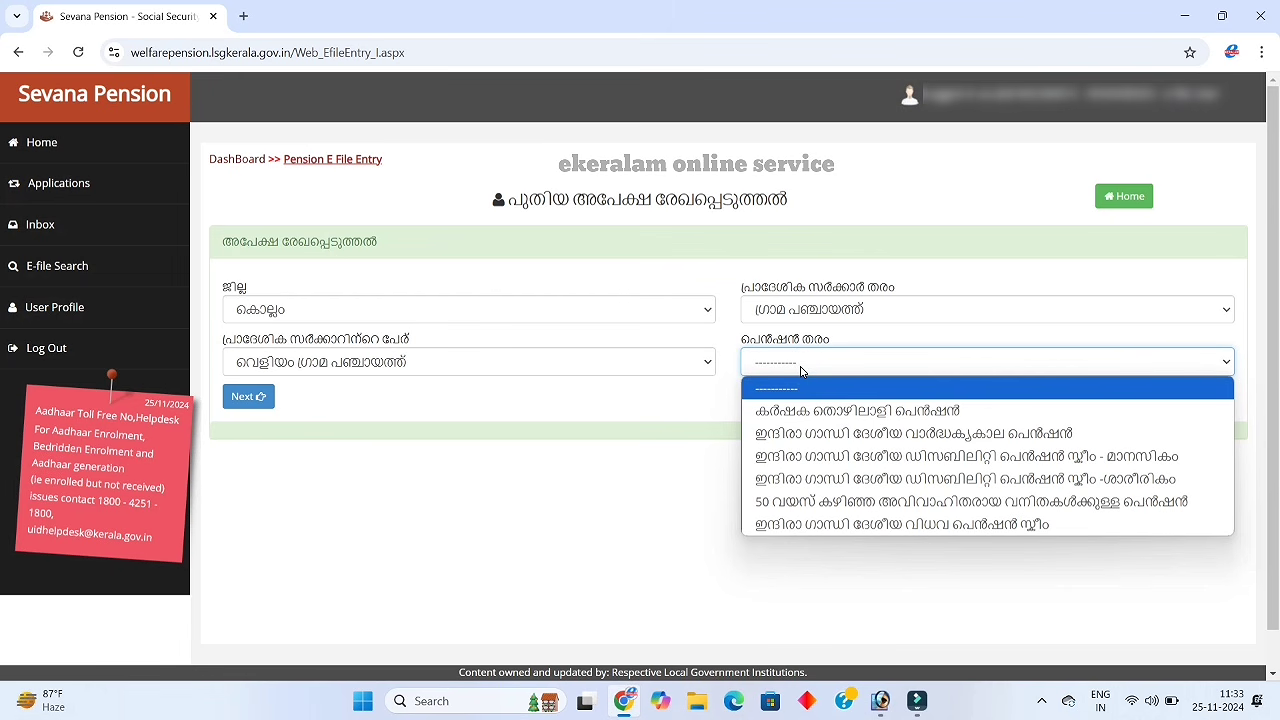
left_click(864, 437)
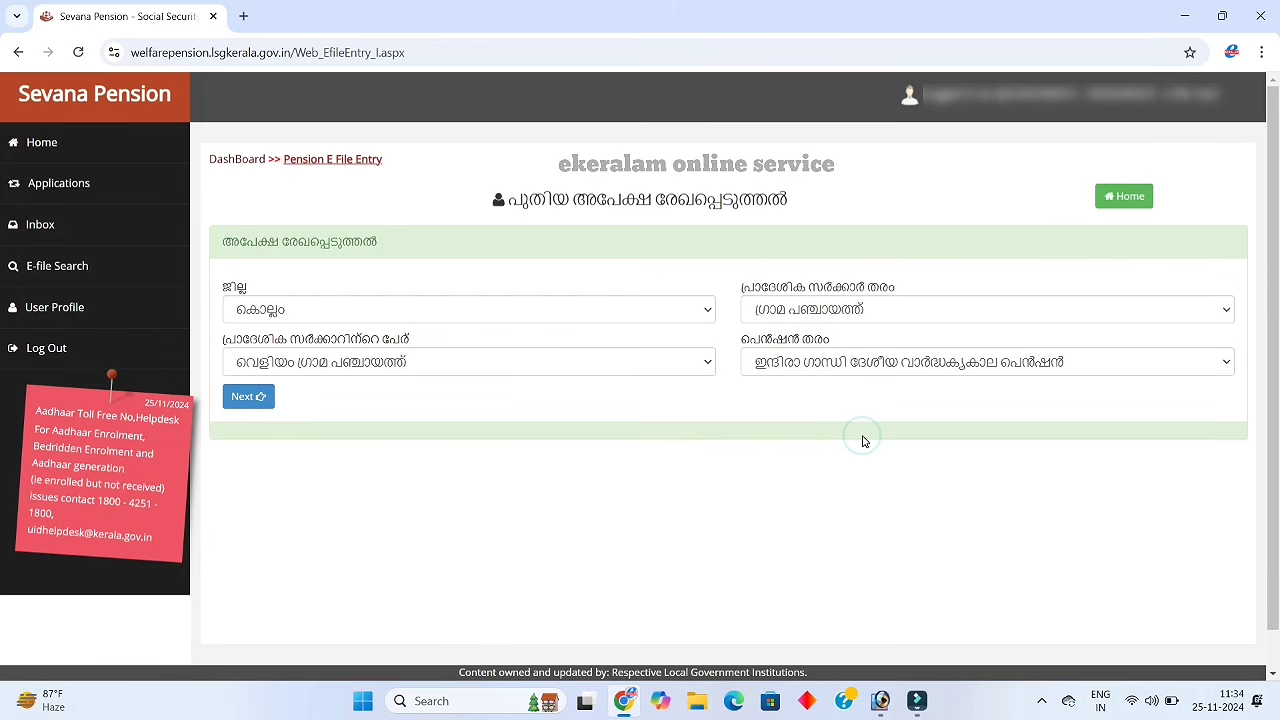
left_click(248, 396)
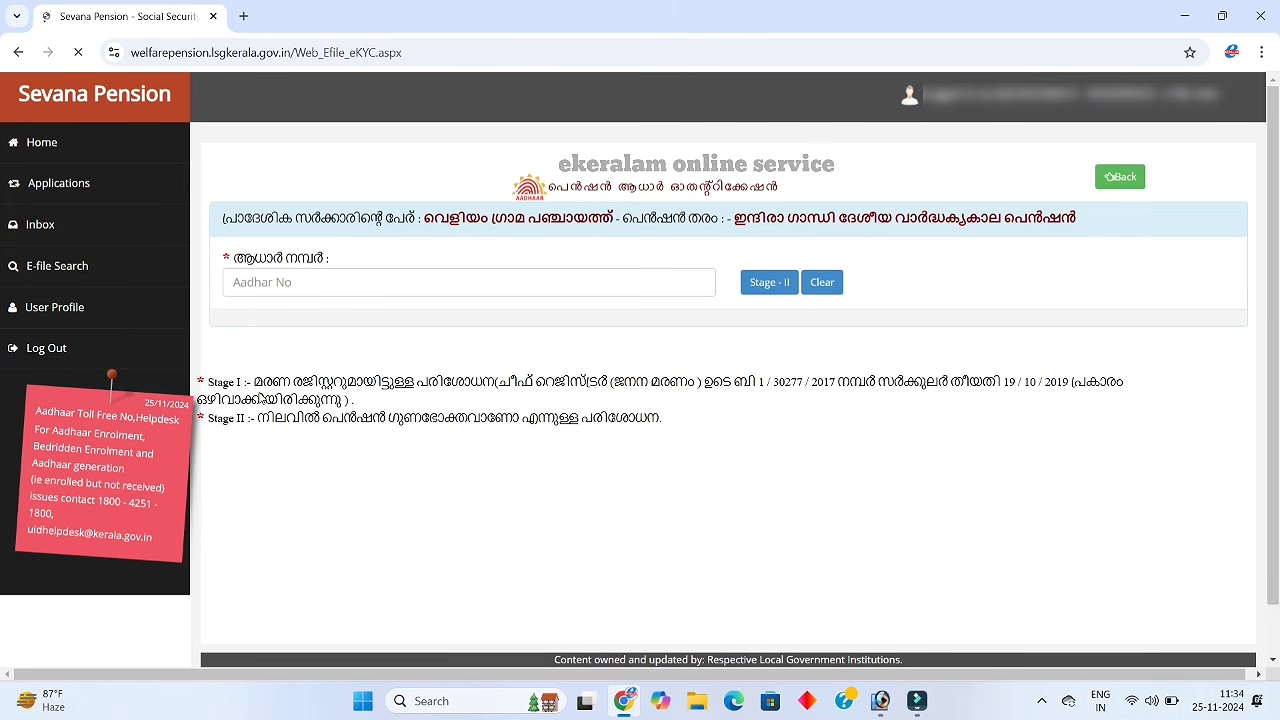
Enter the applicant's Aadhaar details and name, tick the അതെ consent, and authenticate
left_click(285, 287)
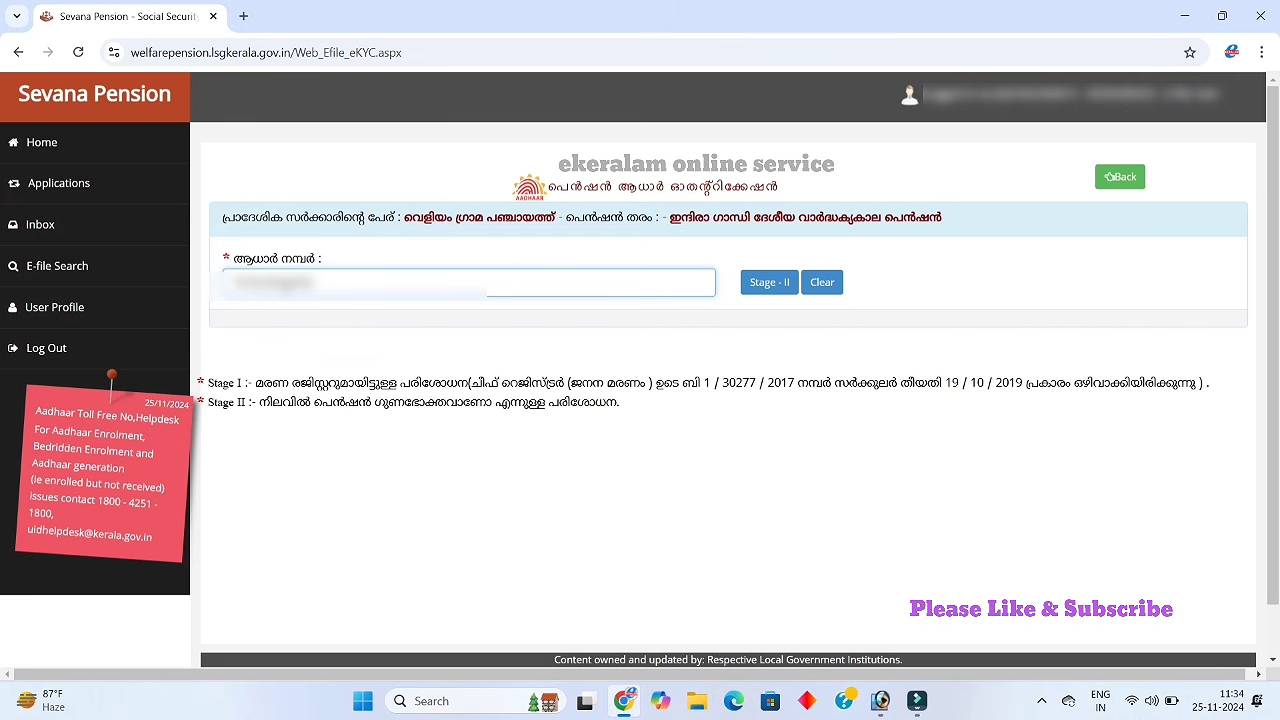
left_click(763, 288)
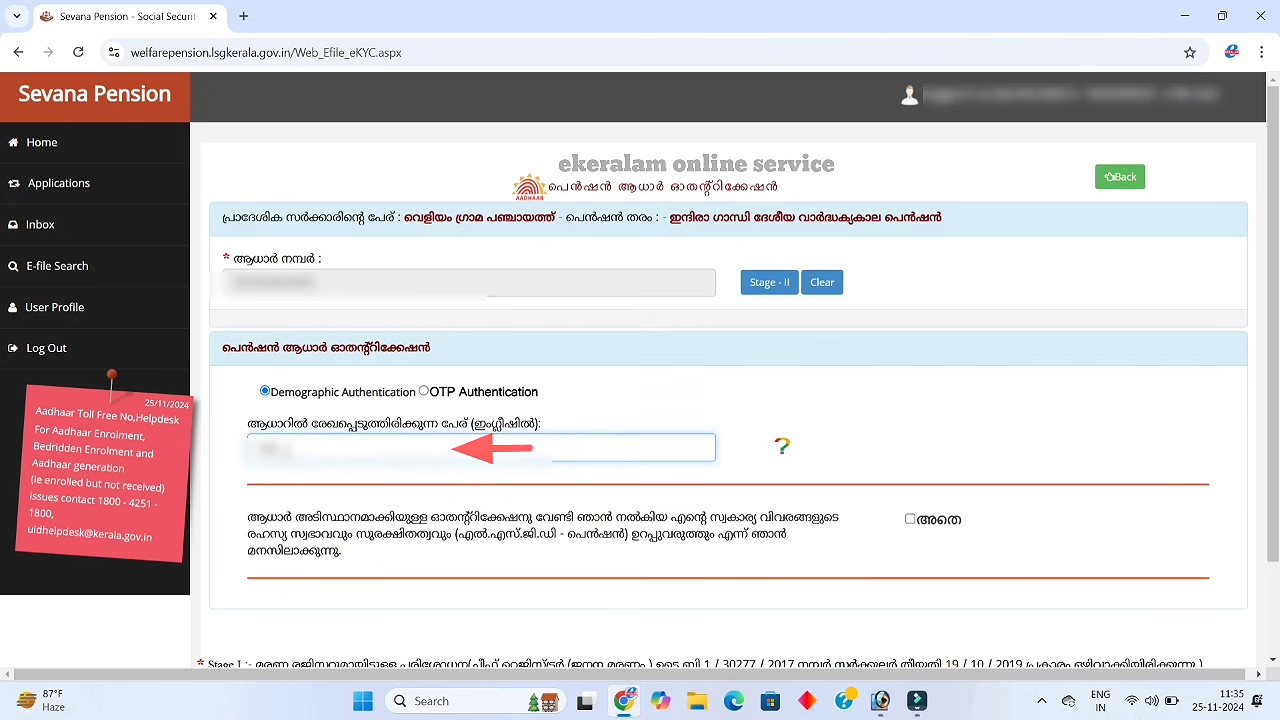
type("aamma")
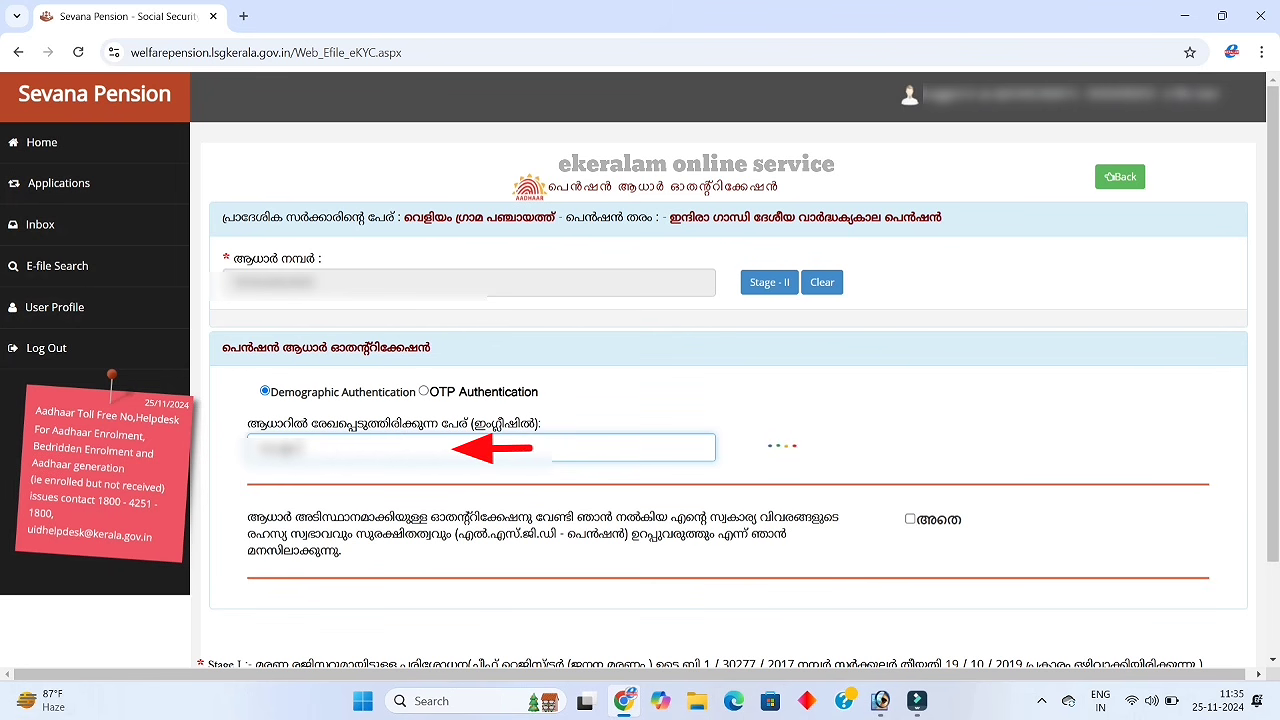
type("a")
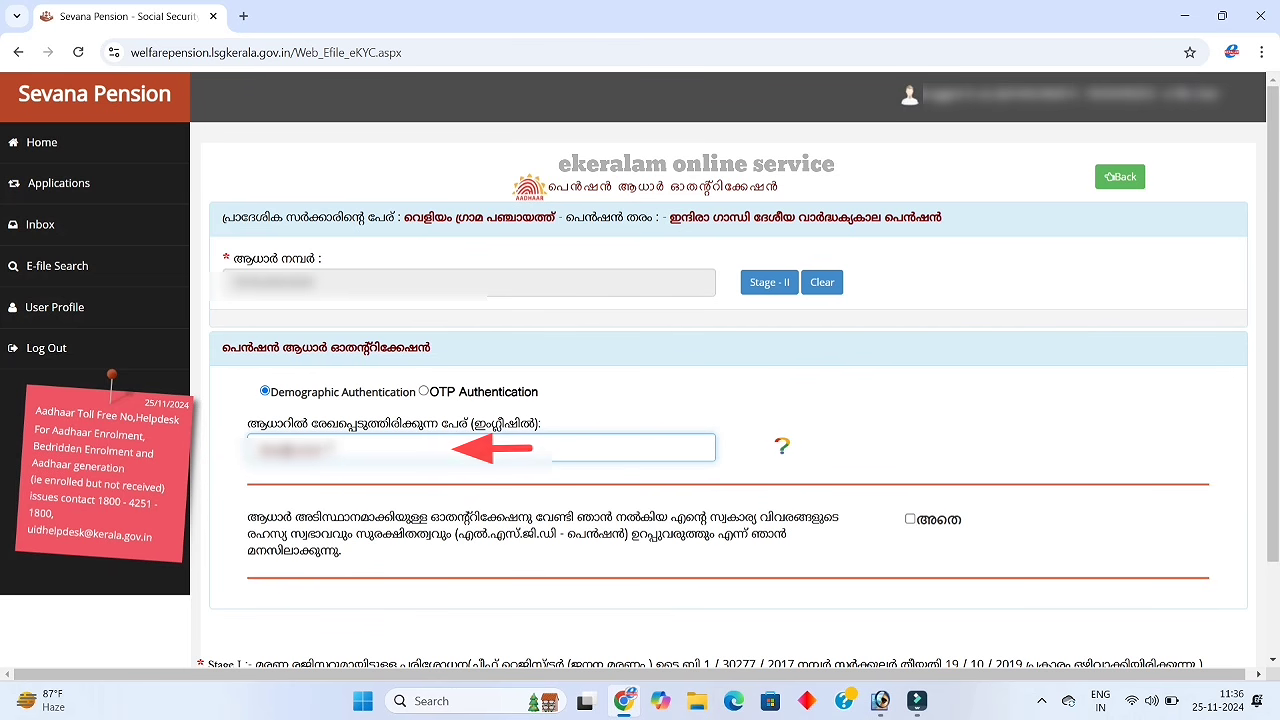
left_click(910, 520)
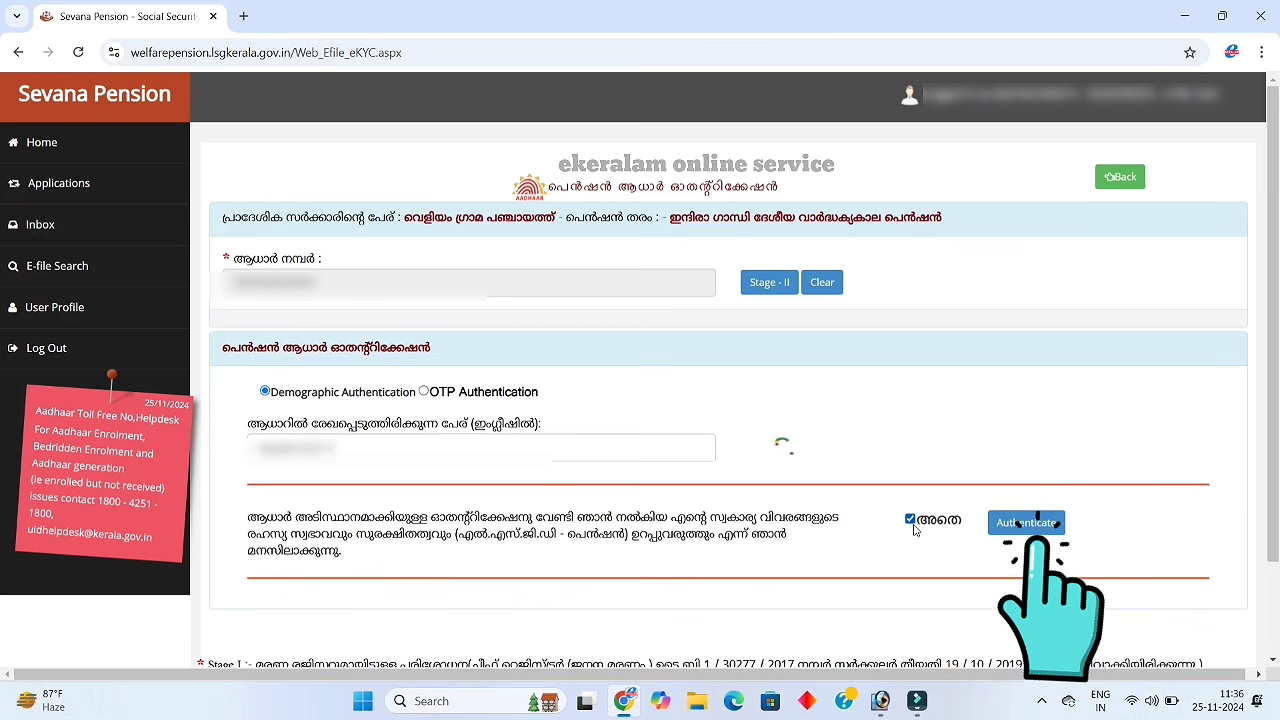
left_click(1004, 537)
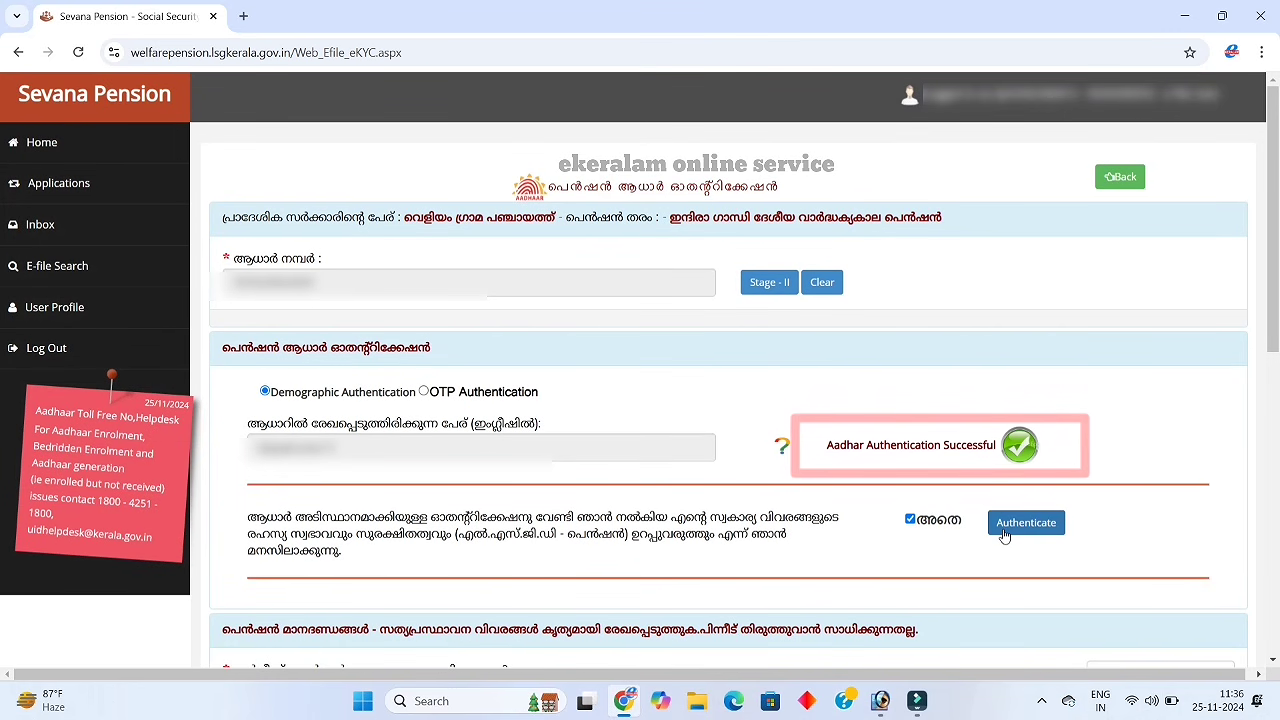
Answer അല്ല to the service pension, income tax and provident fund pension questions
scroll(1004, 537, "down", 3)
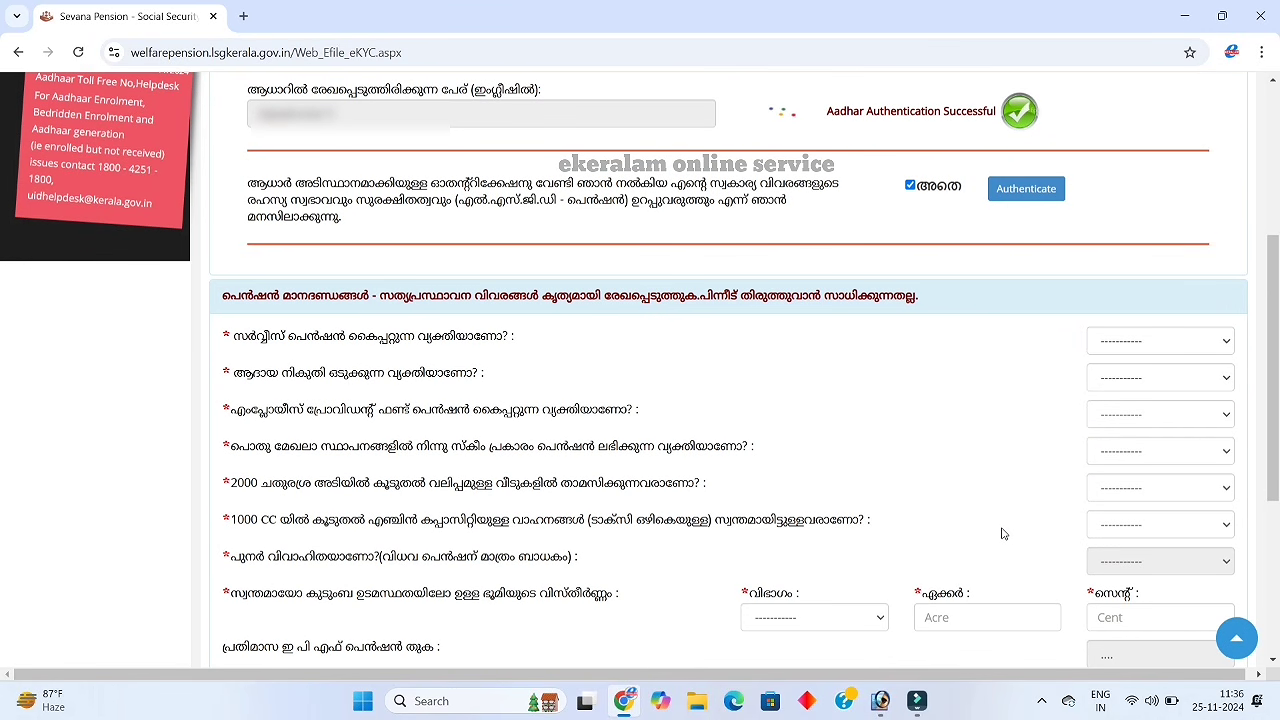
left_click(1177, 352)
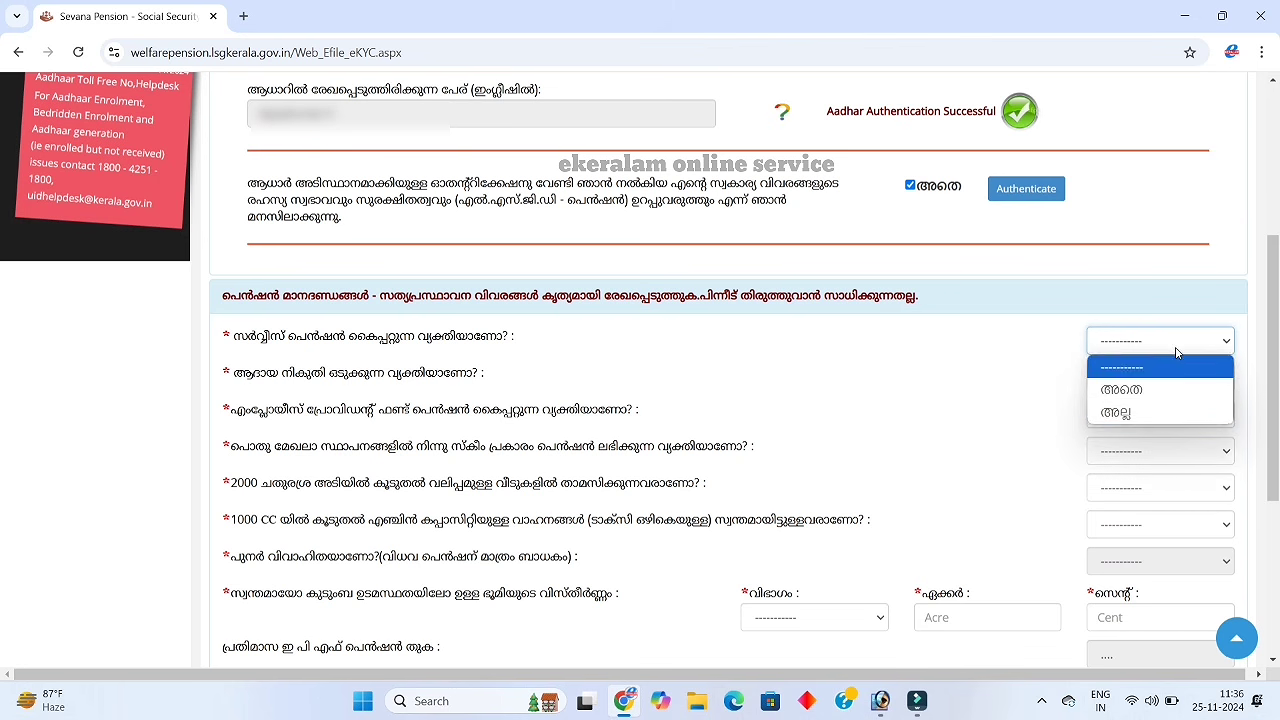
left_click(1146, 410)
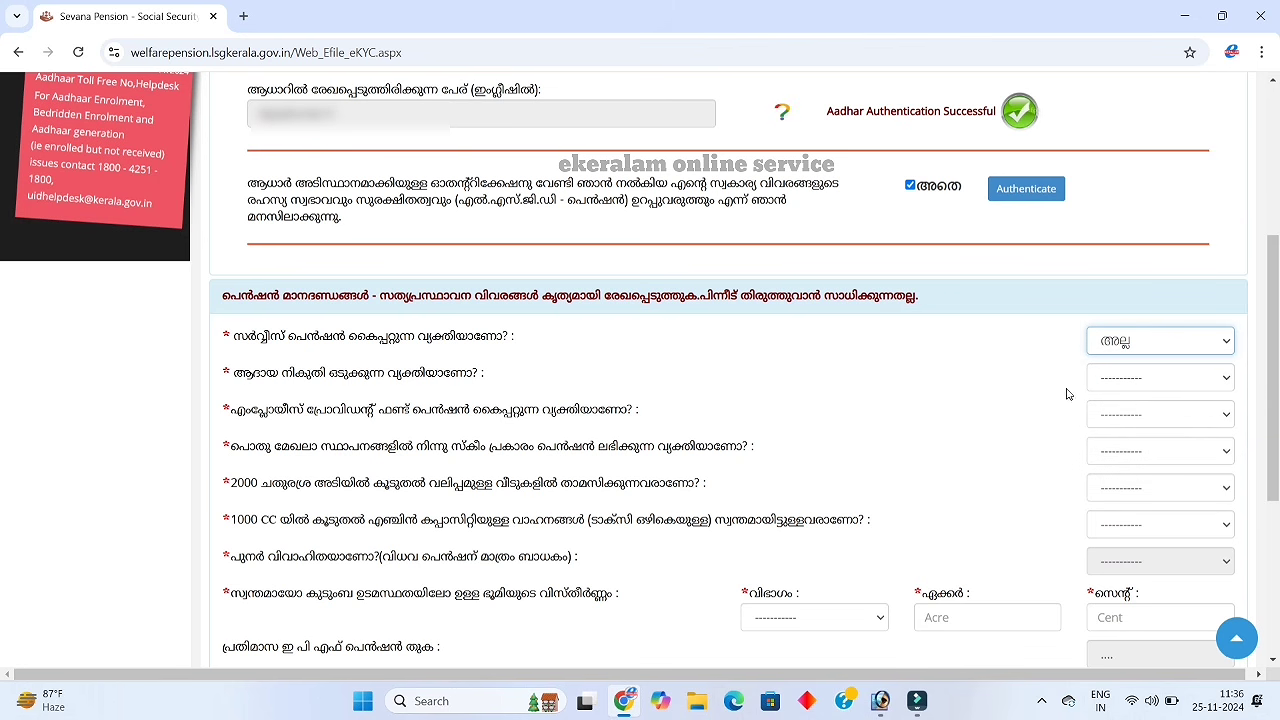
left_click(1147, 386)
left_click(1123, 447)
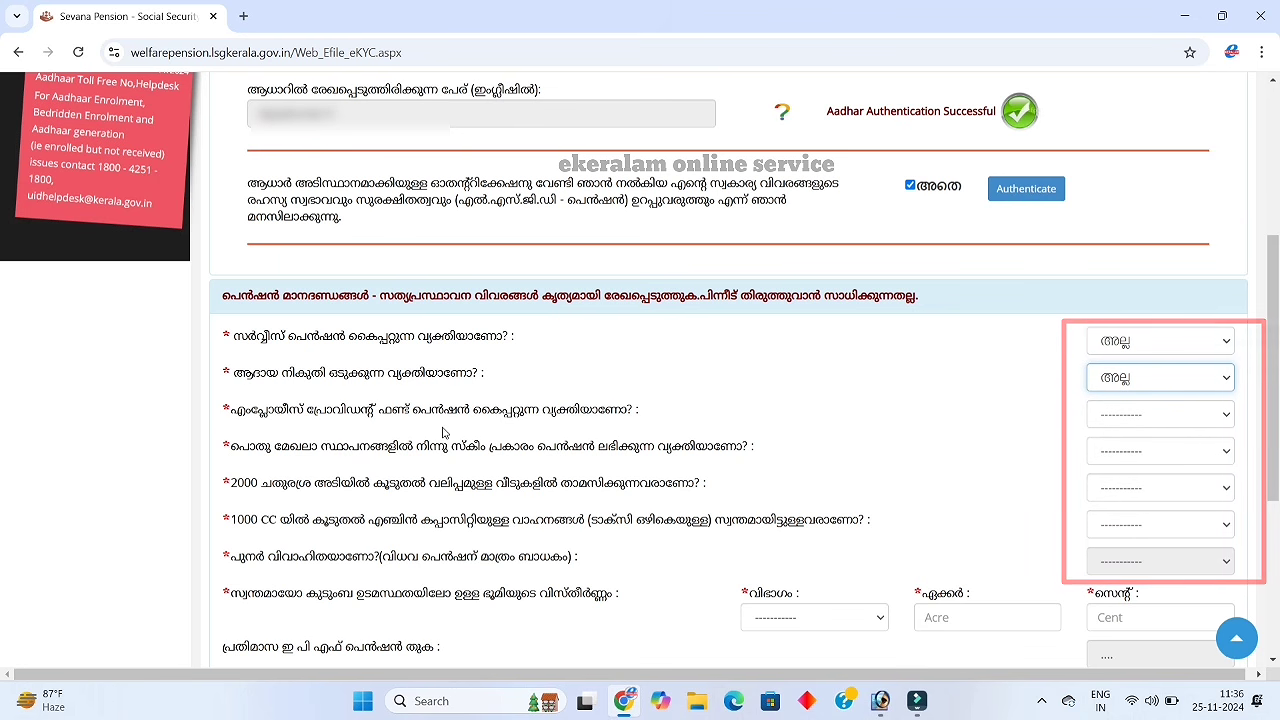
left_click(1109, 420)
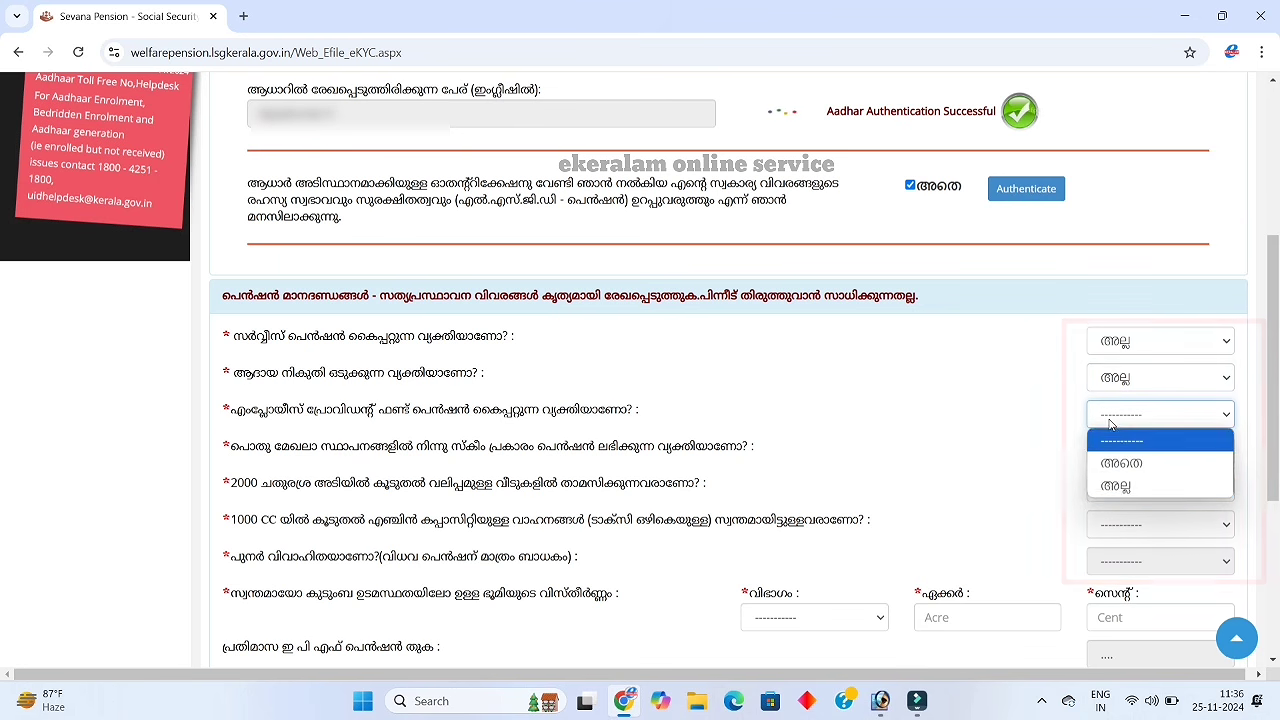
left_click(1116, 486)
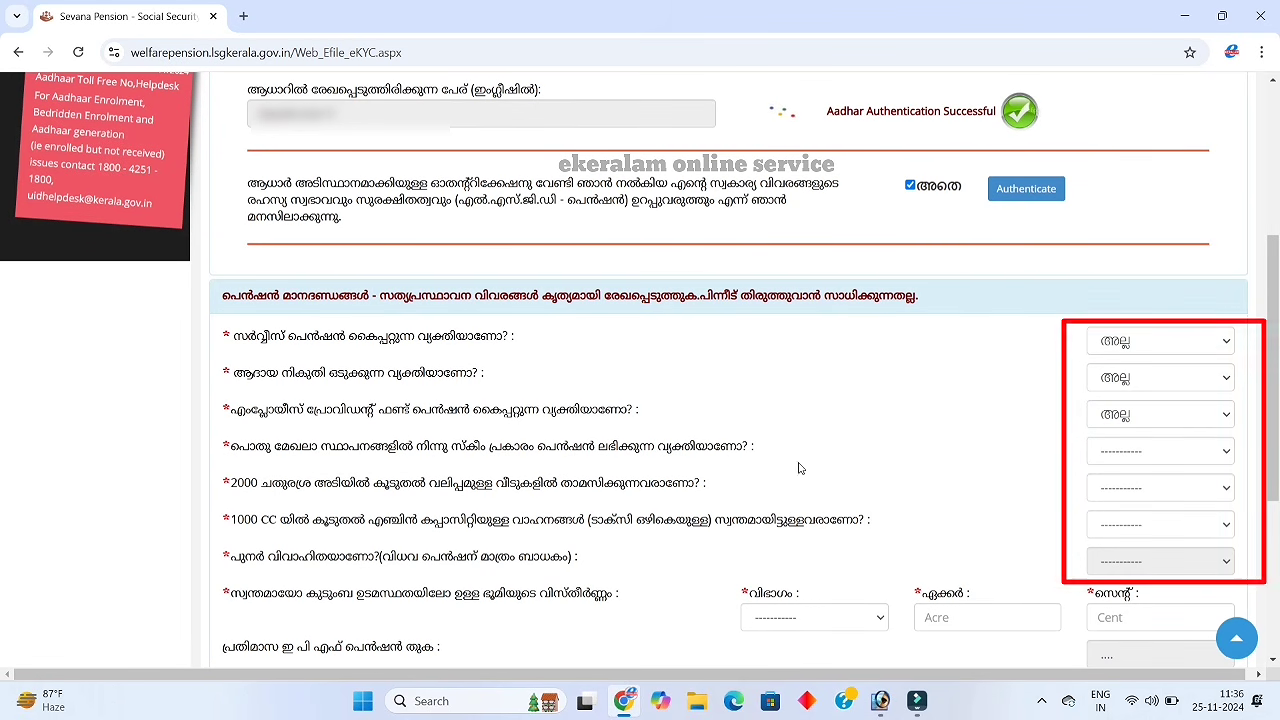
Answer അല്ല to the public-sector pension, 2000 sq ft house and 1000 CC vehicle questions
left_click(1131, 451)
left_click(1113, 522)
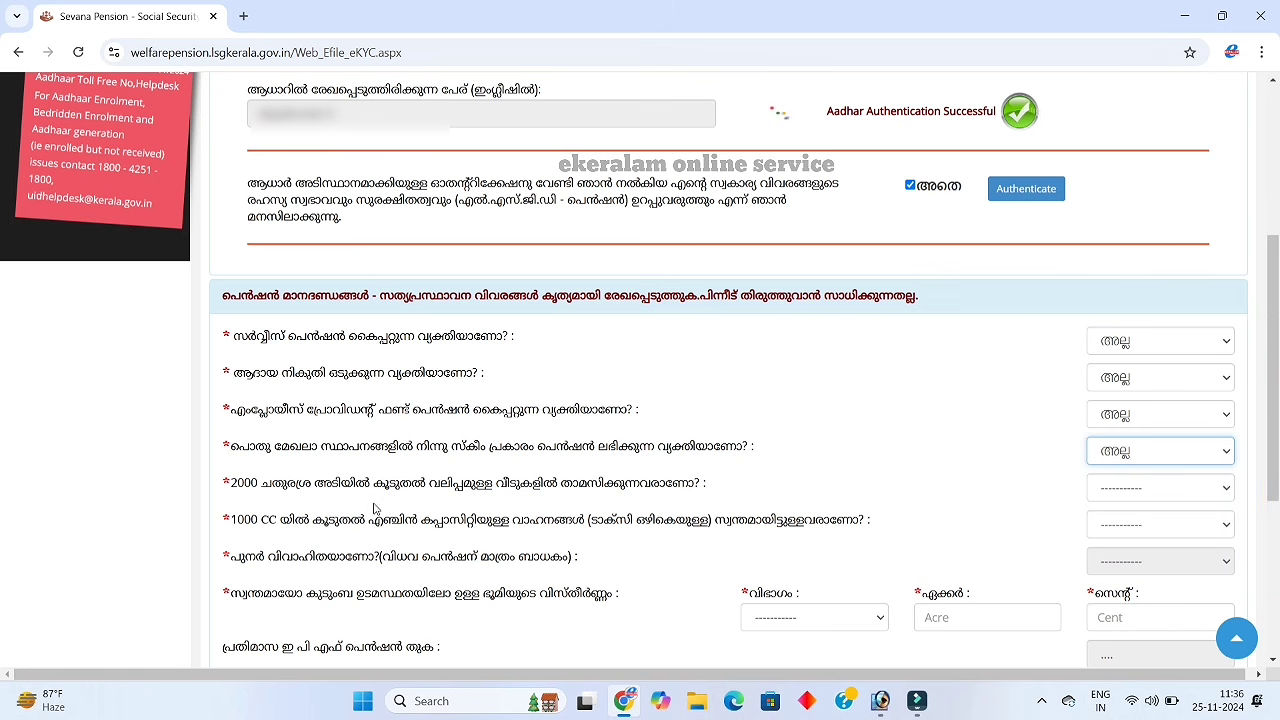
left_click(1119, 500)
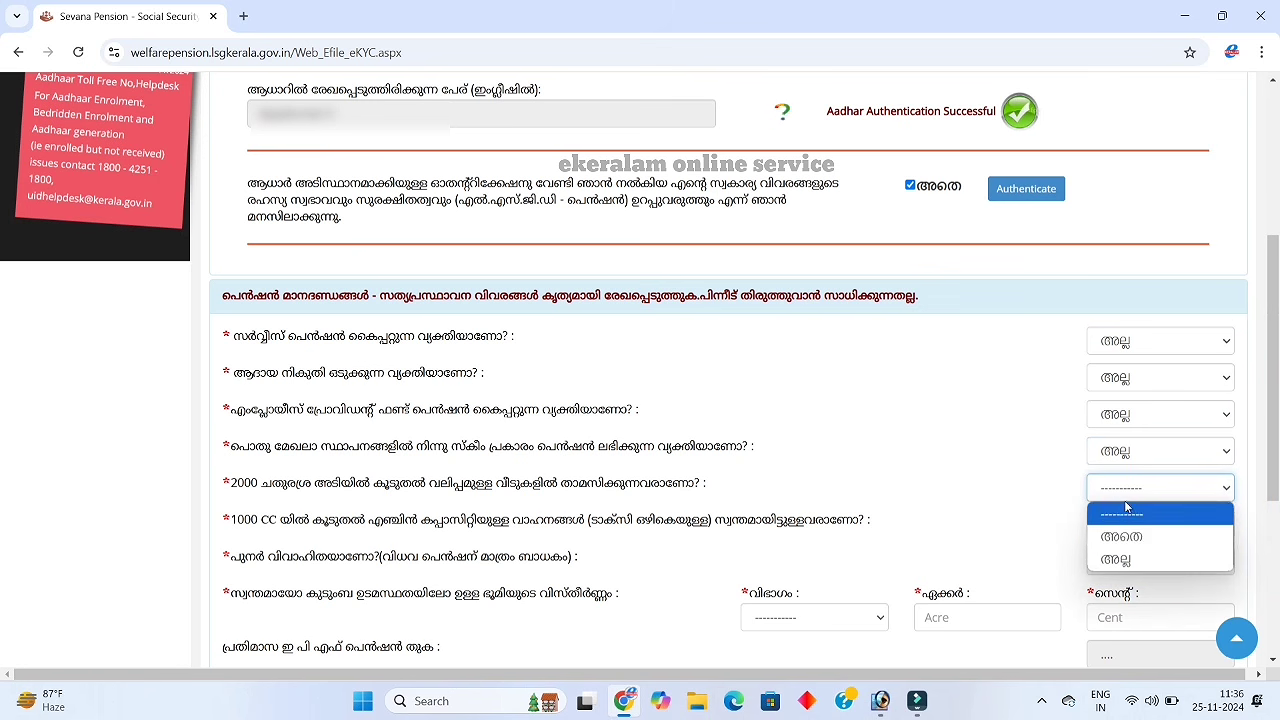
left_click(1116, 559)
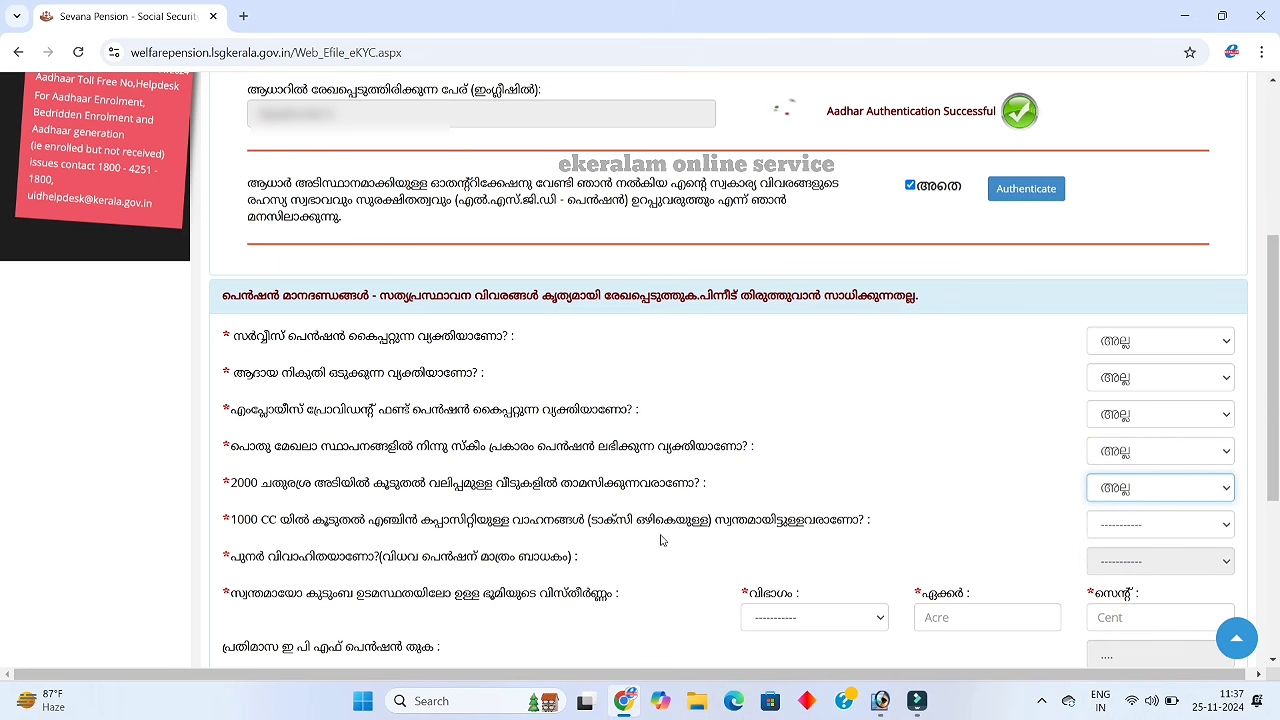
left_click(1127, 531)
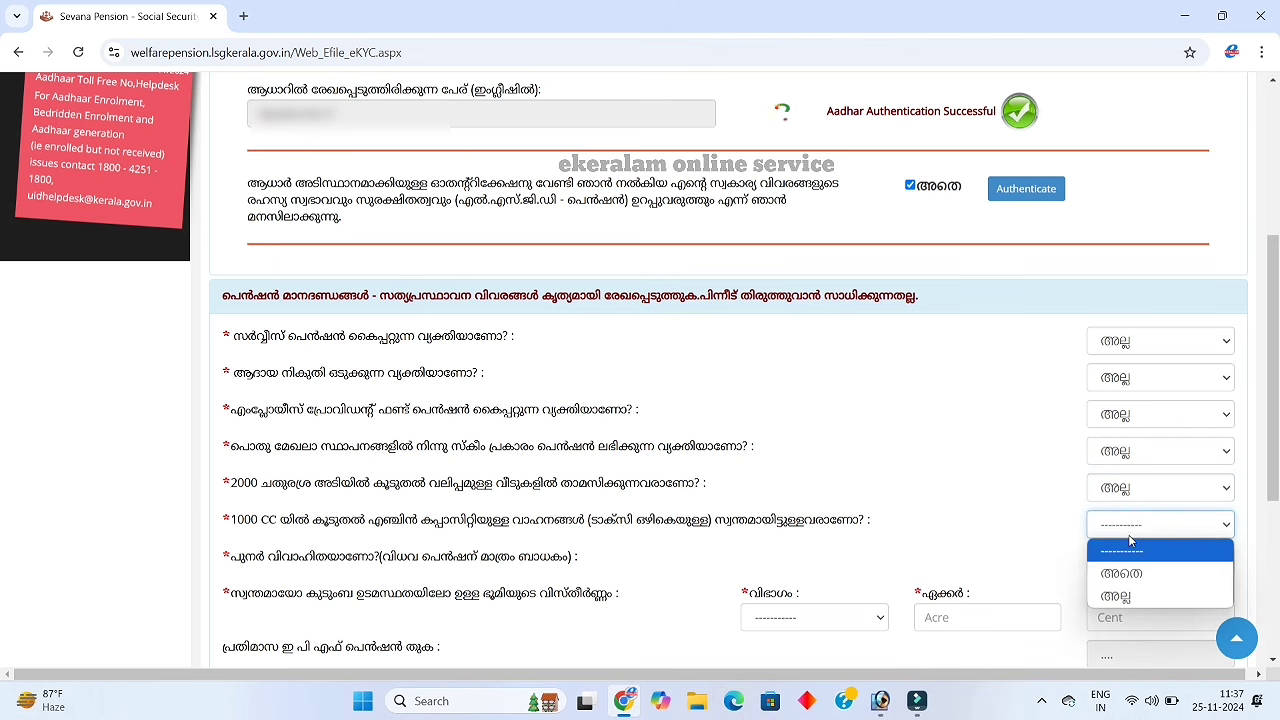
left_click(1125, 596)
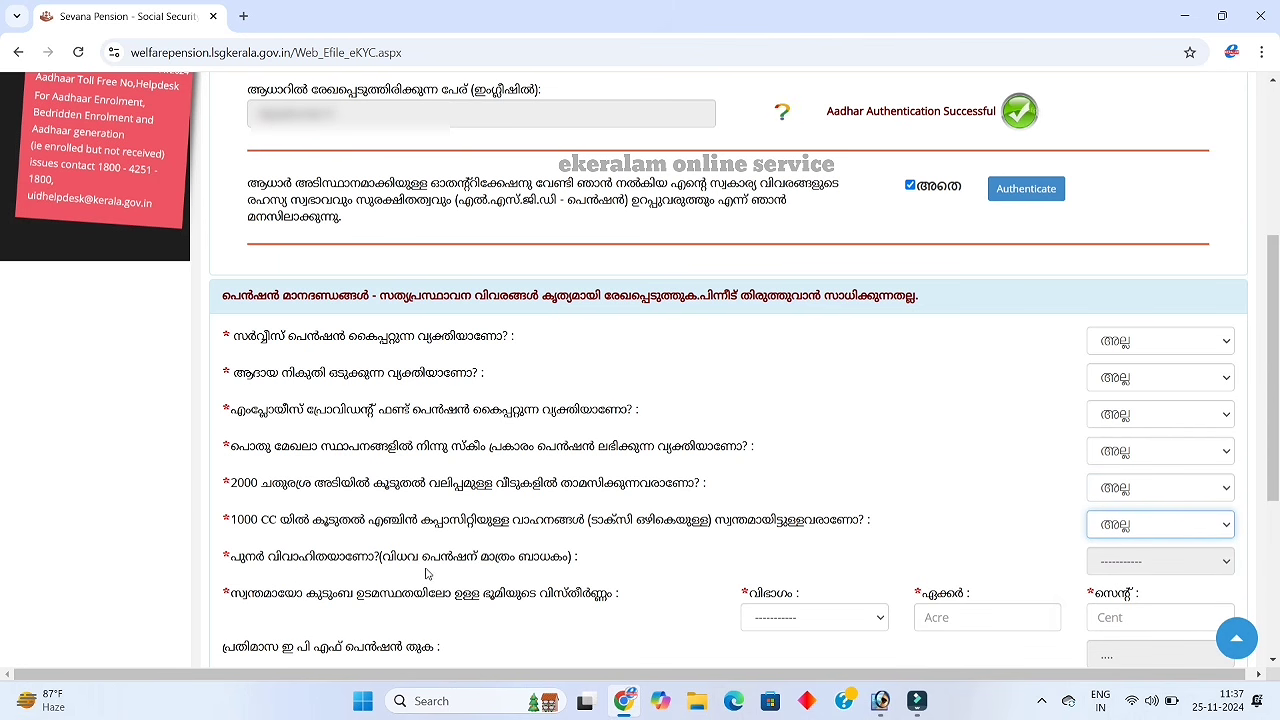
left_click(1131, 568)
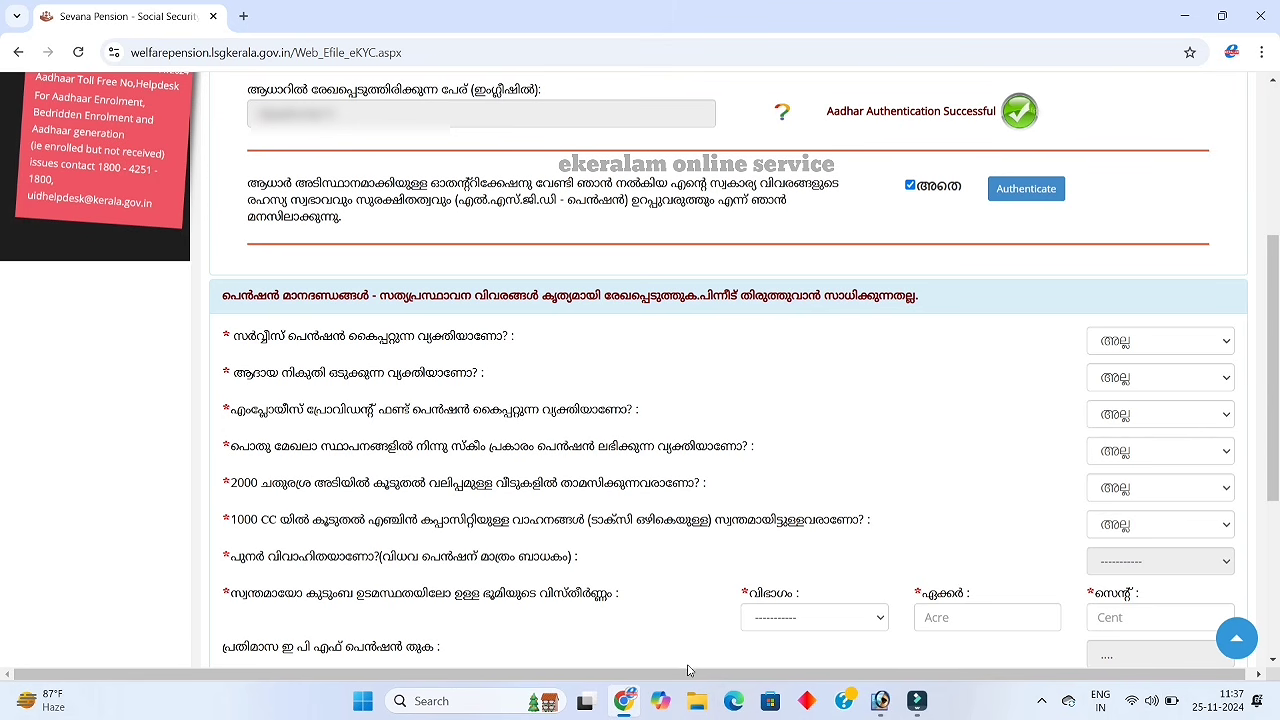
left_click(875, 625)
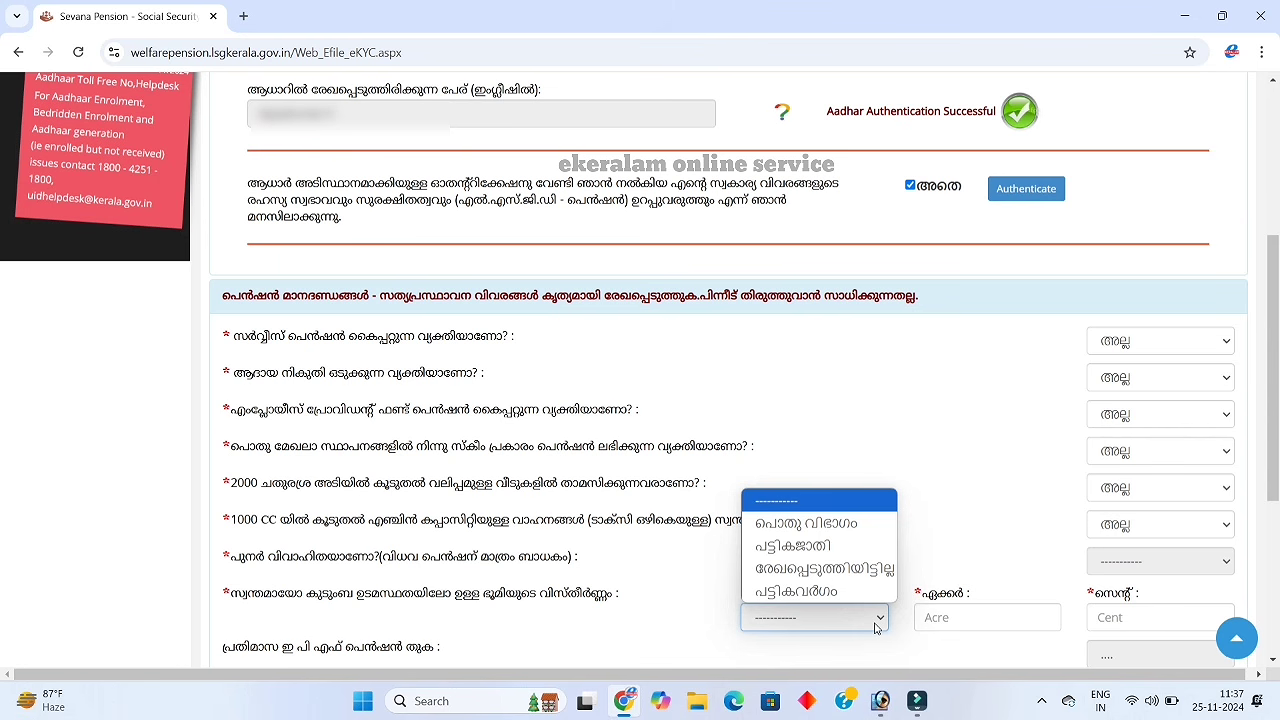
Record the land as പൊതു വിഭാഗം category with 0 acres and 5 cents
left_click(852, 524)
left_click(980, 618)
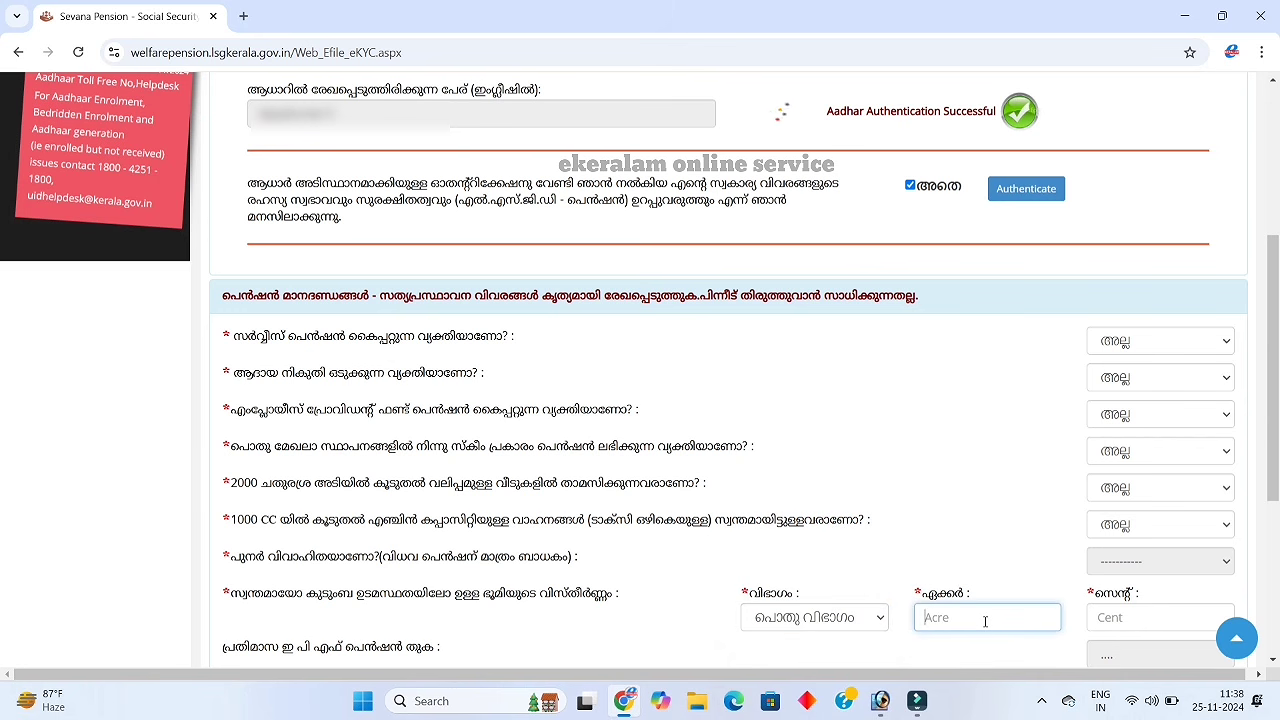
scroll(1003, 614, "down", 2)
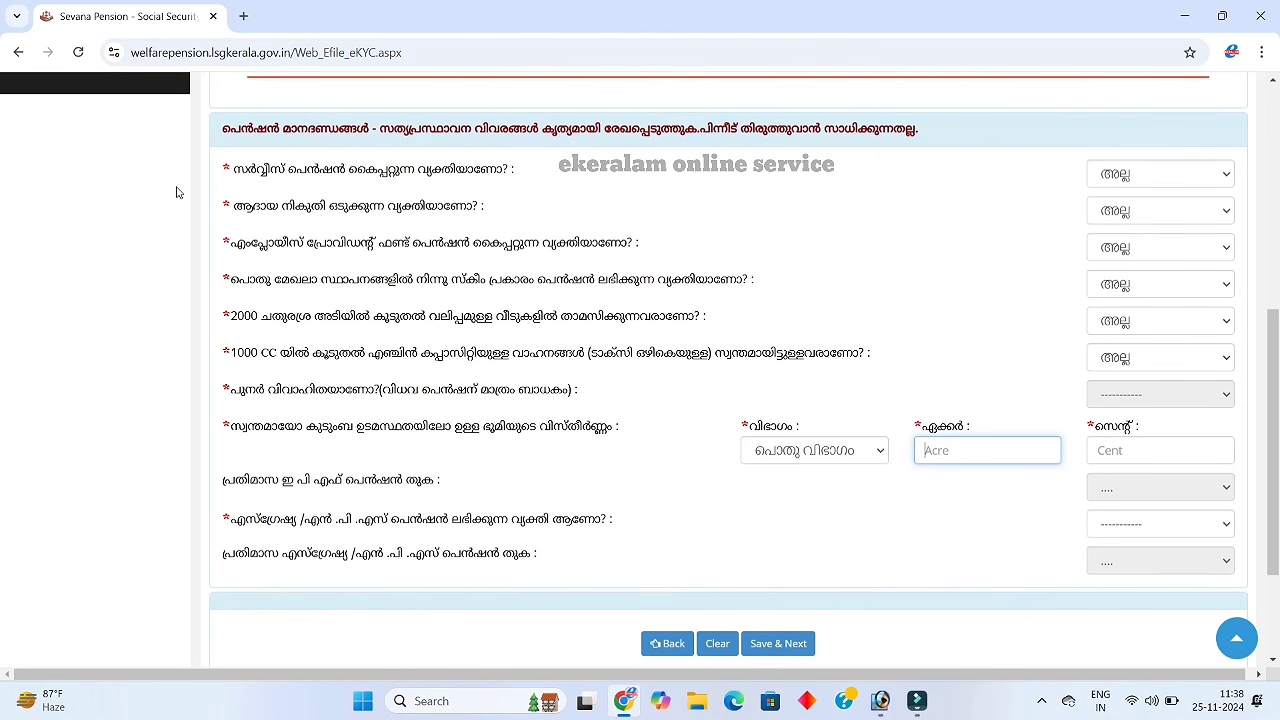
left_click(1110, 453)
left_click(977, 455)
type("0")
left_click(1107, 453)
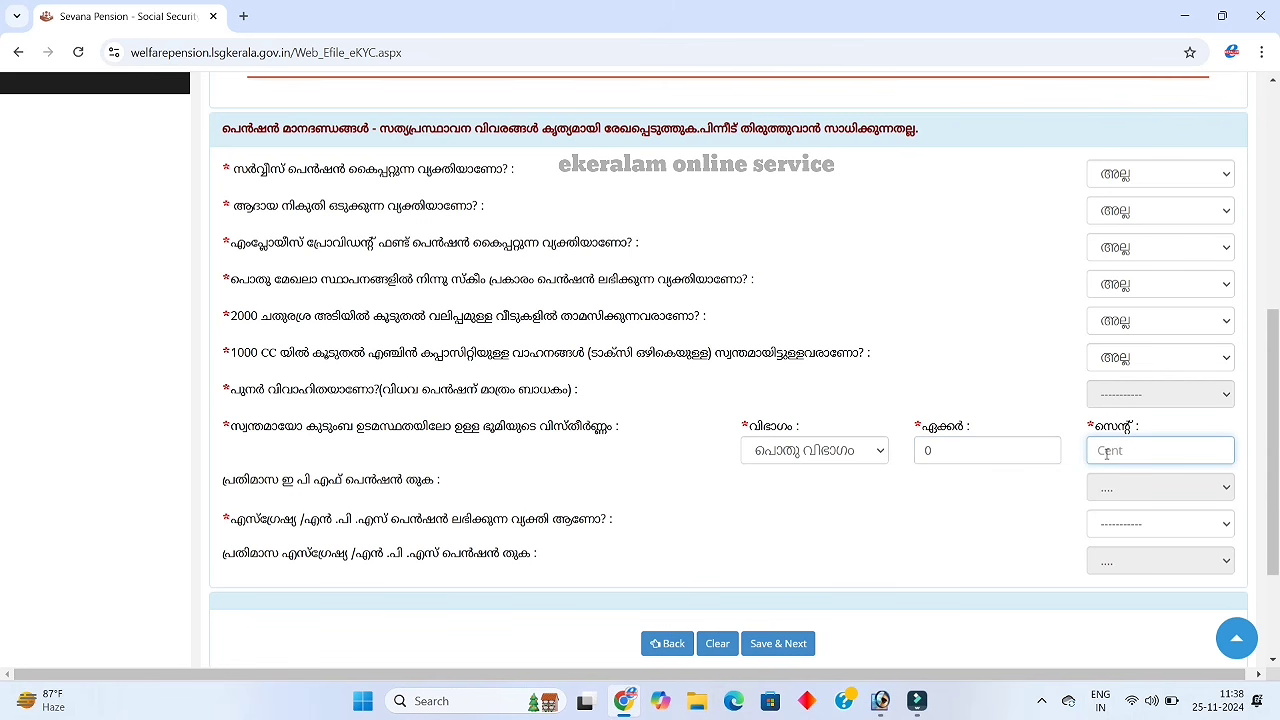
type("5")
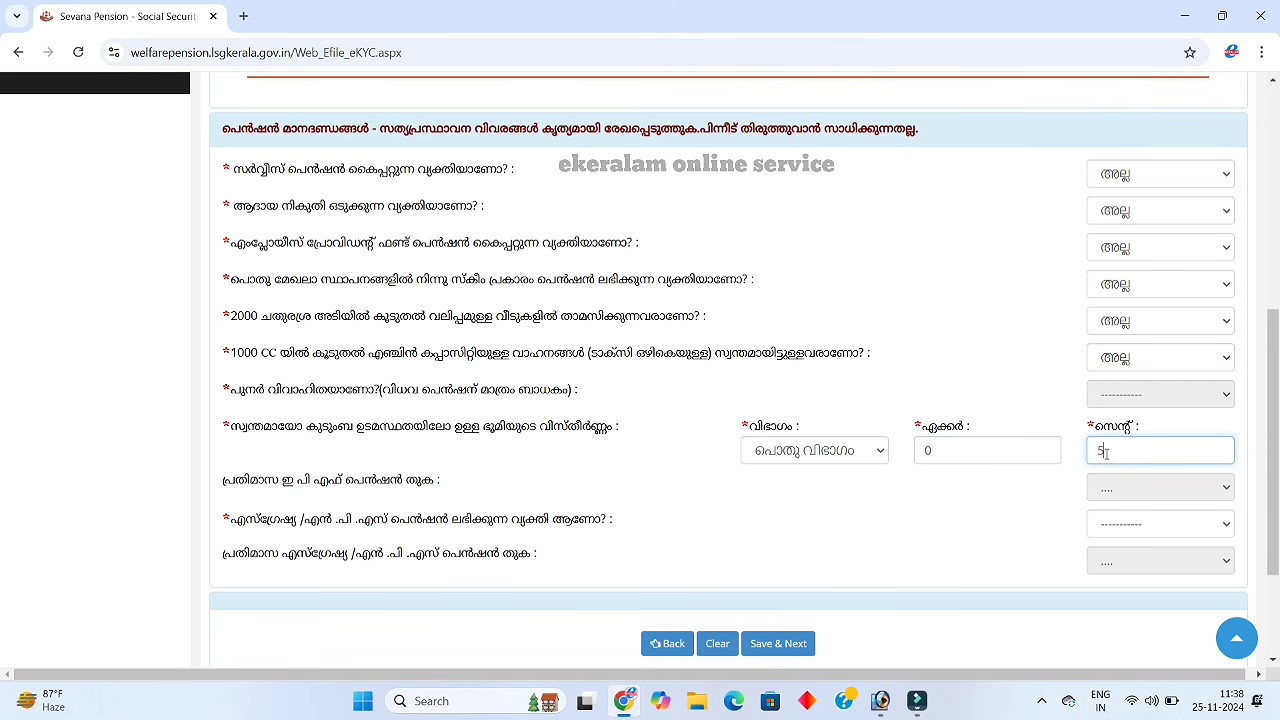
Answer അല്ല to the ex-gratia/NPS pension question
left_click(1140, 537)
left_click(1094, 591)
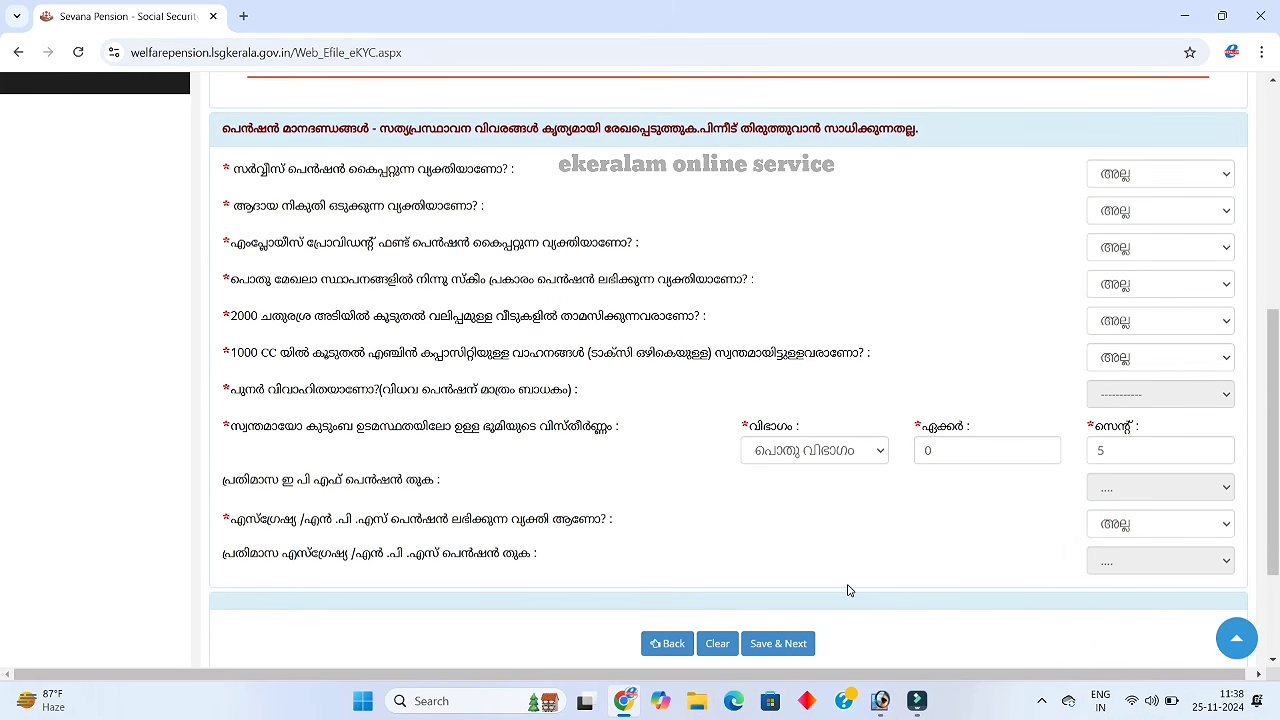
scroll(848, 590, "down", 1)
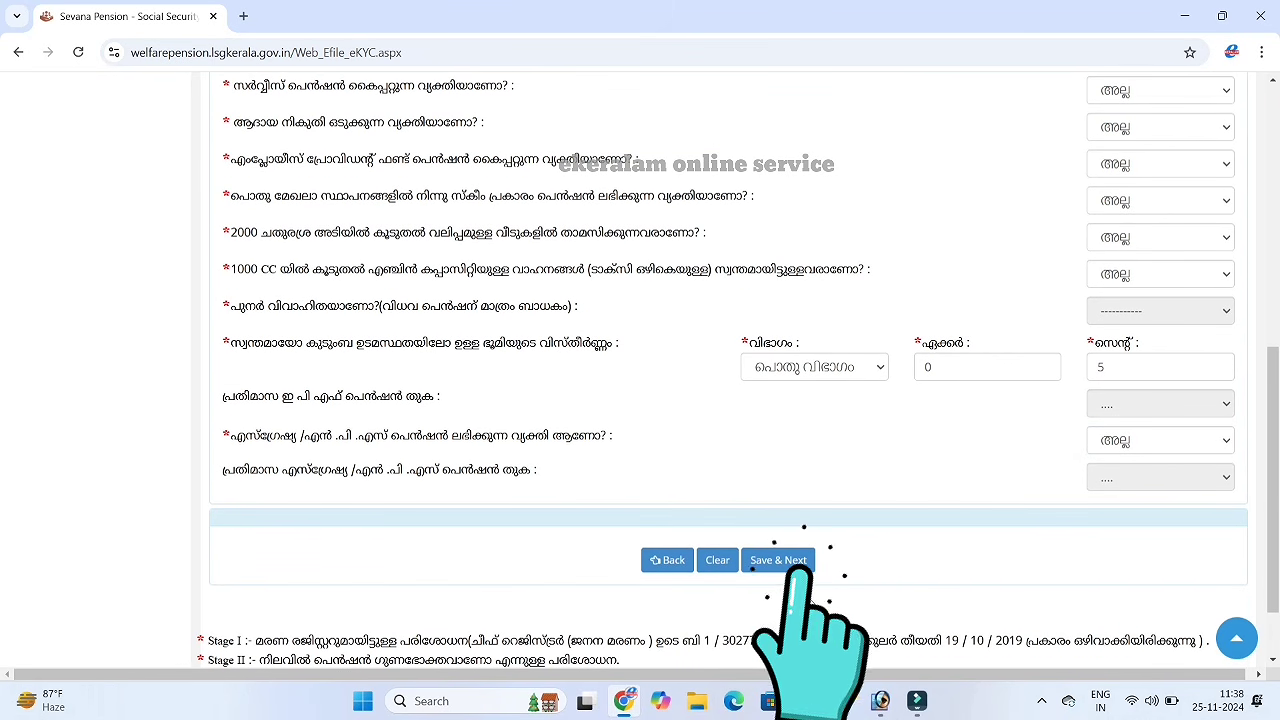
Save the eligibility answers, move on to Form I and begin the Malayalam name entry
left_click(783, 560)
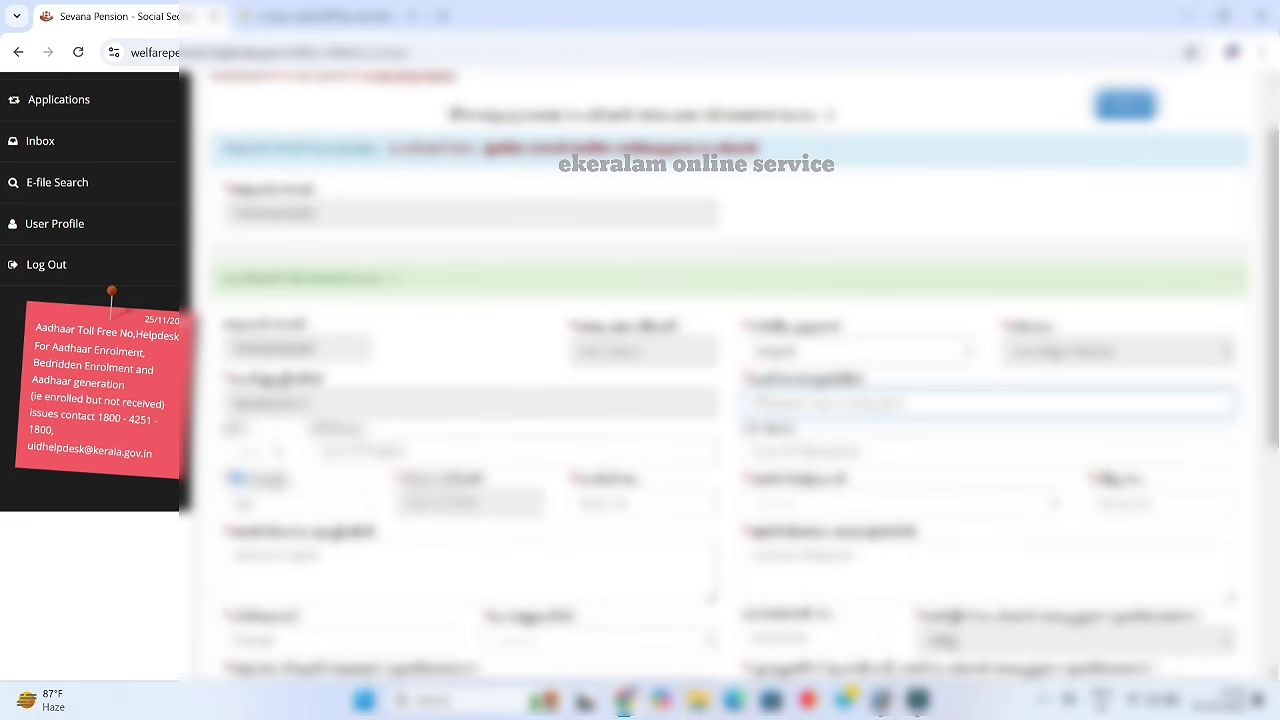
left_click(752, 398)
type("a")
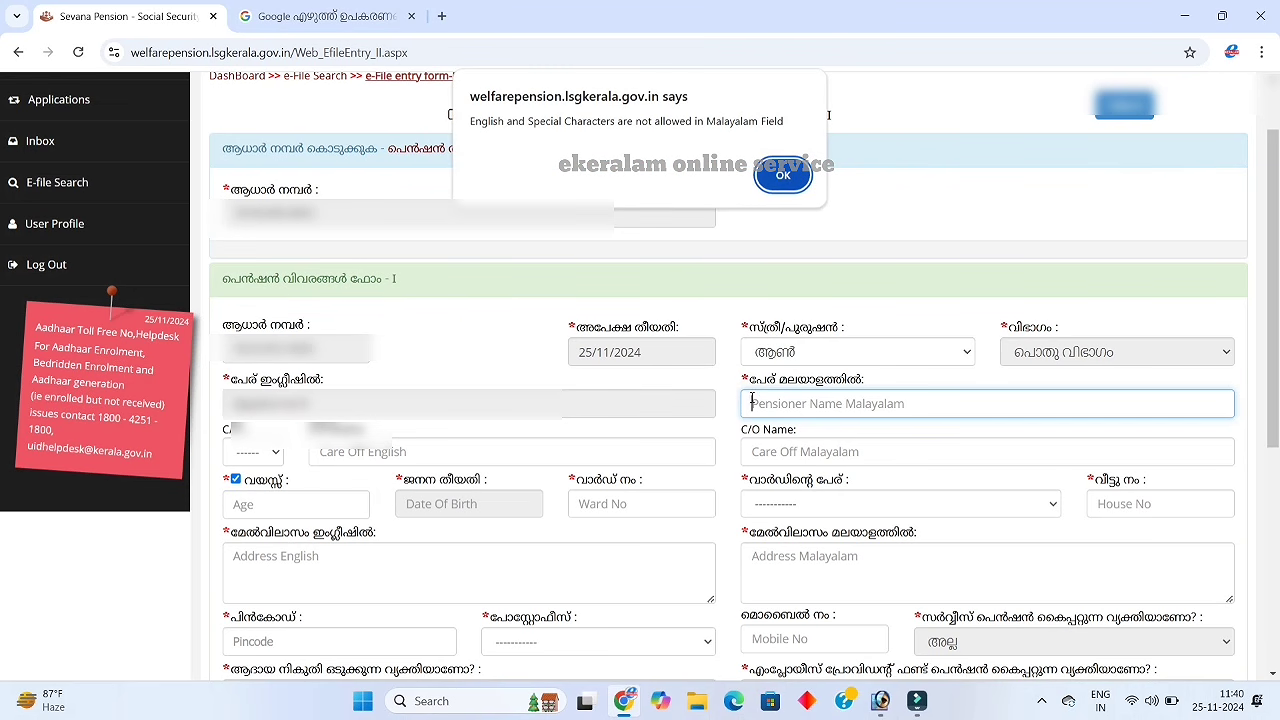
Dismiss the invalid English-characters warnings raised by the Malayalam name field
left_click(783, 176)
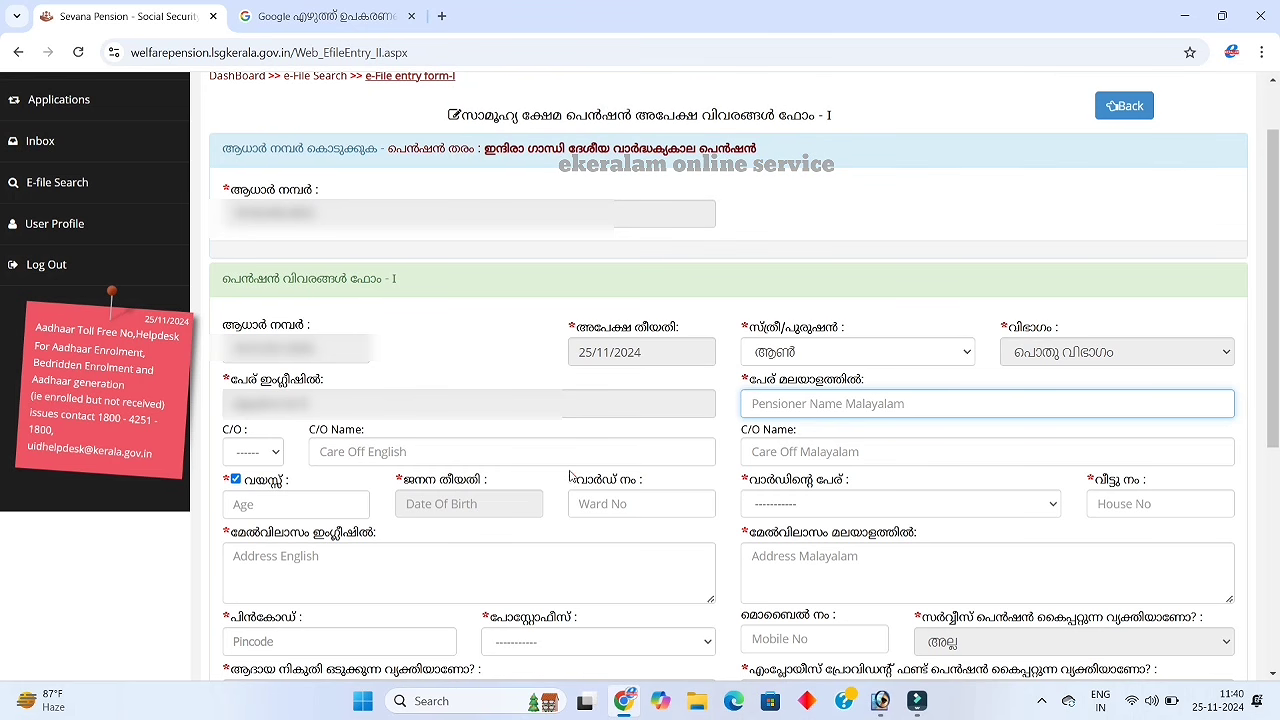
left_click(937, 416)
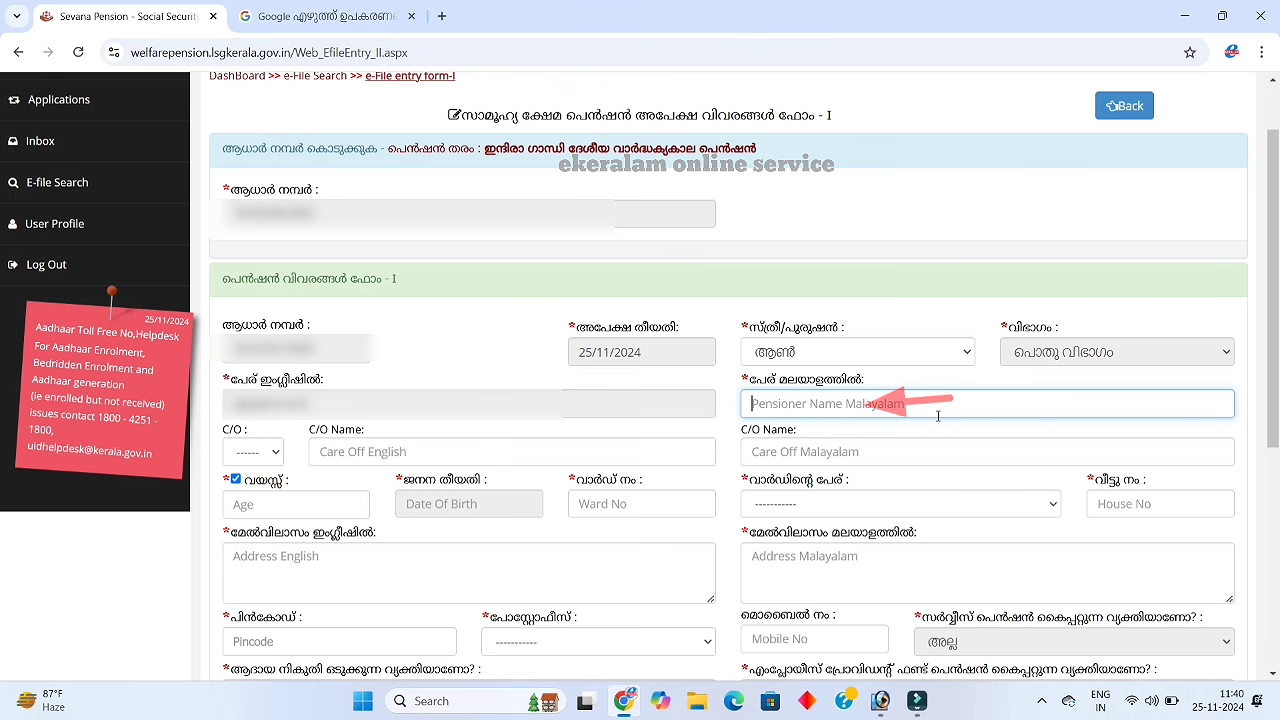
type("a")
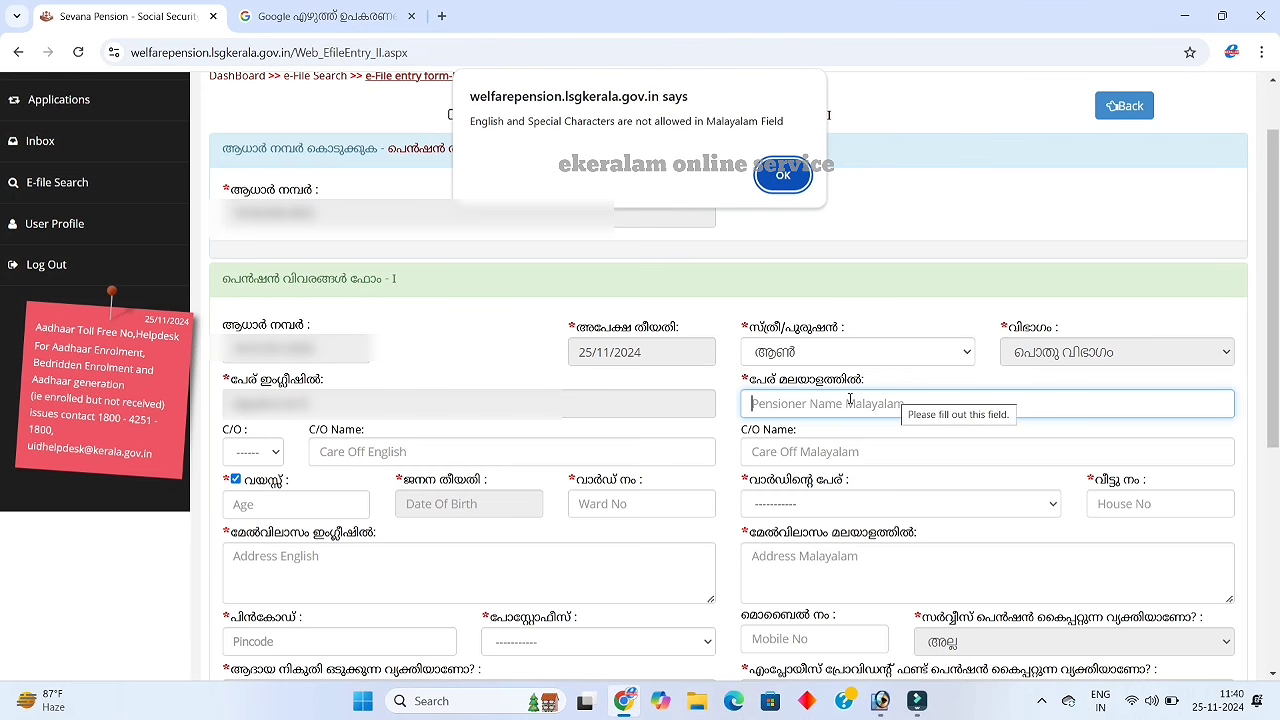
left_click(783, 177)
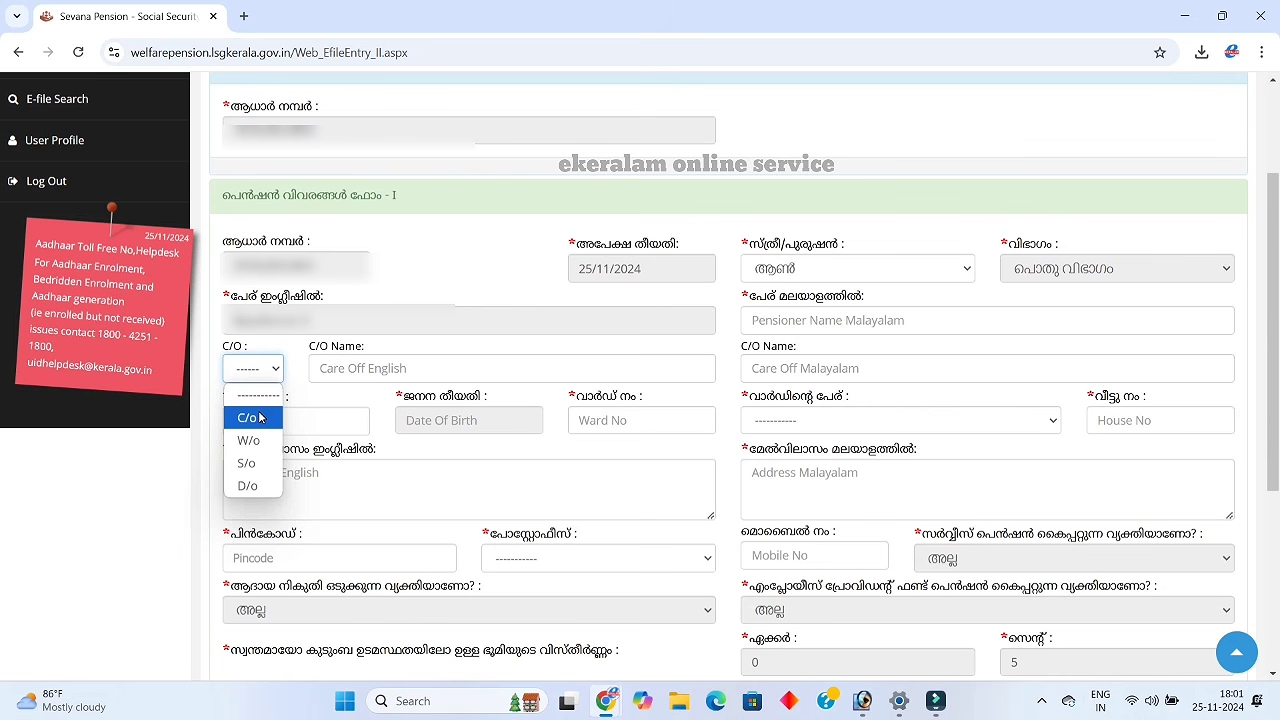
Set the care-of relation to C/o and bring up the post office choices, leaving the ward unchanged
left_click(258, 417)
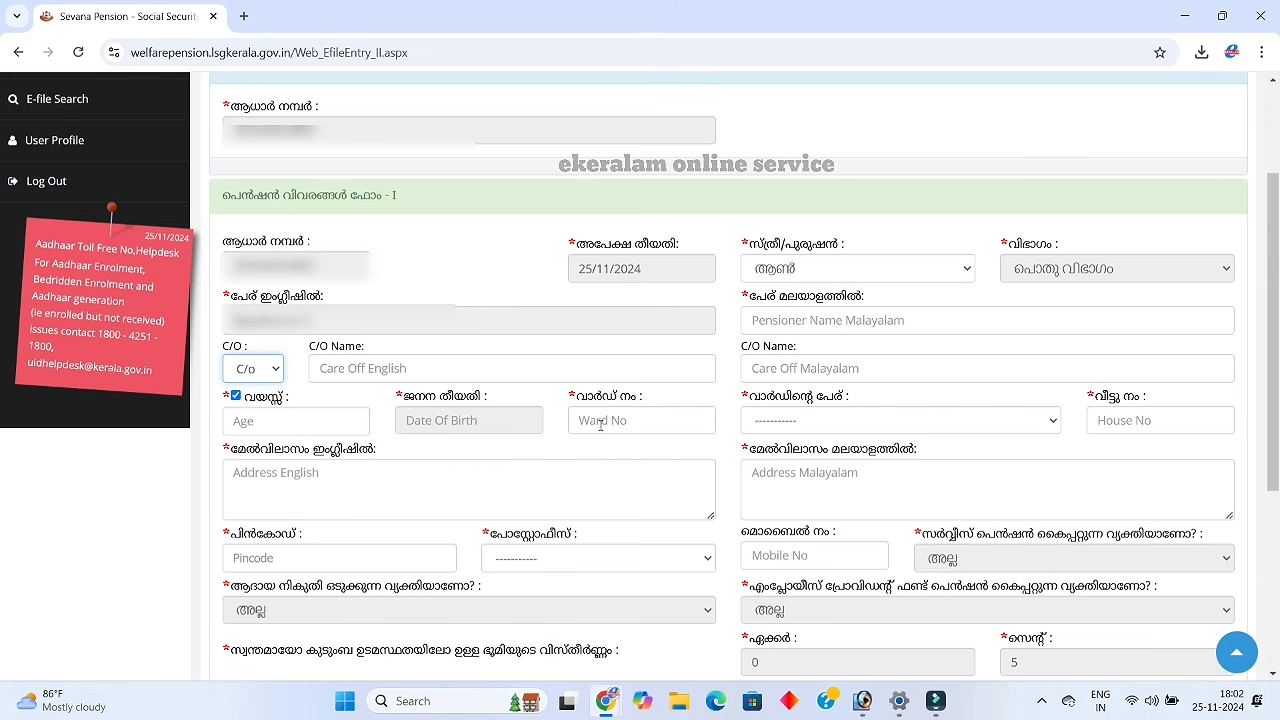
left_click(873, 420)
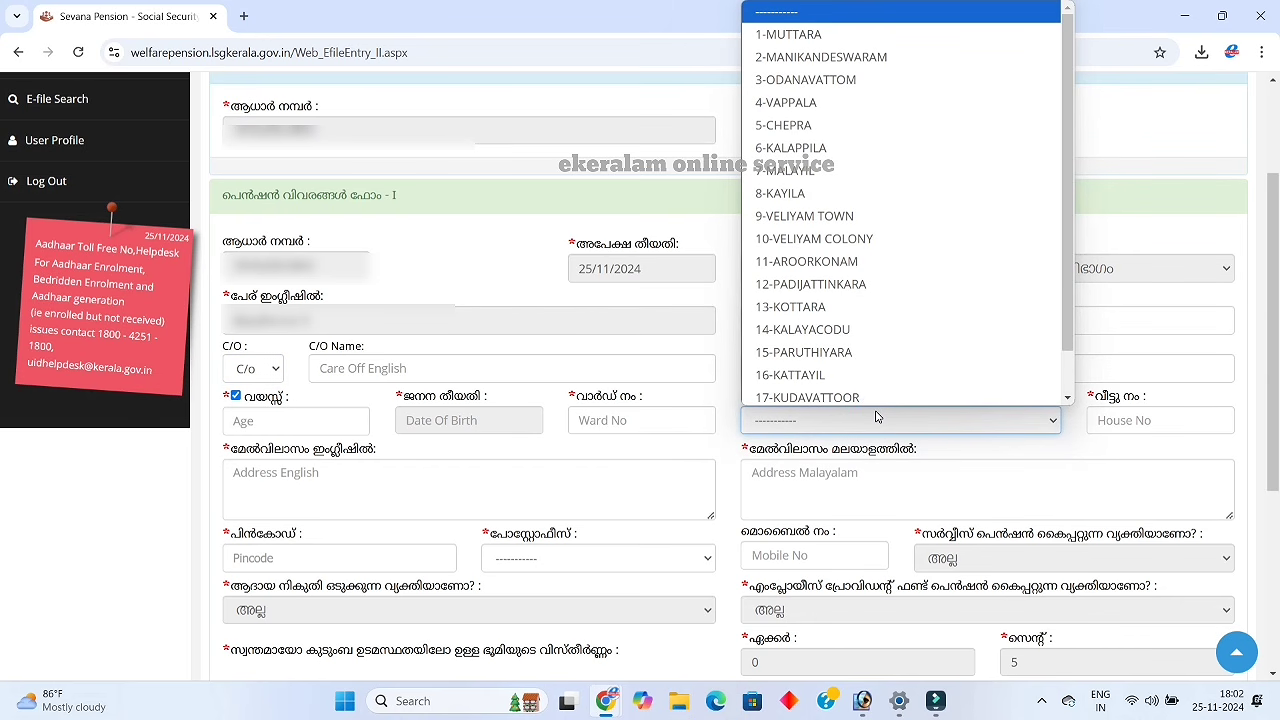
left_click(1128, 446)
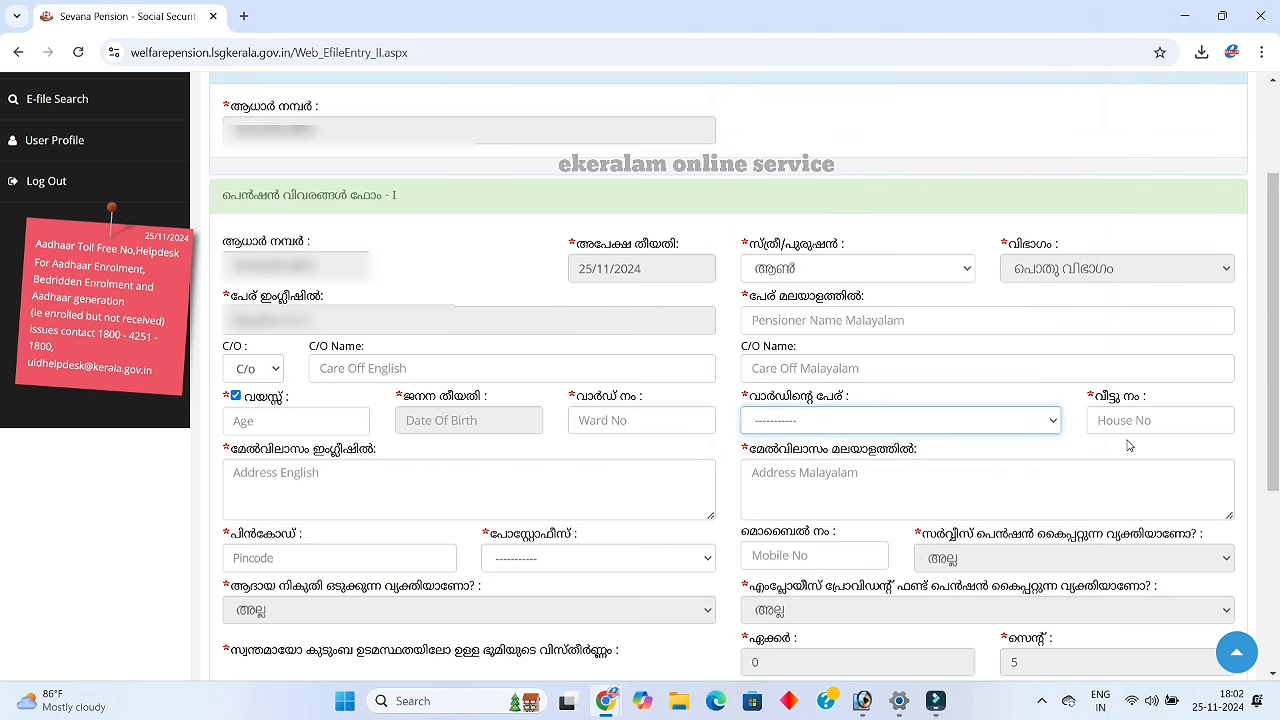
left_click(1128, 446)
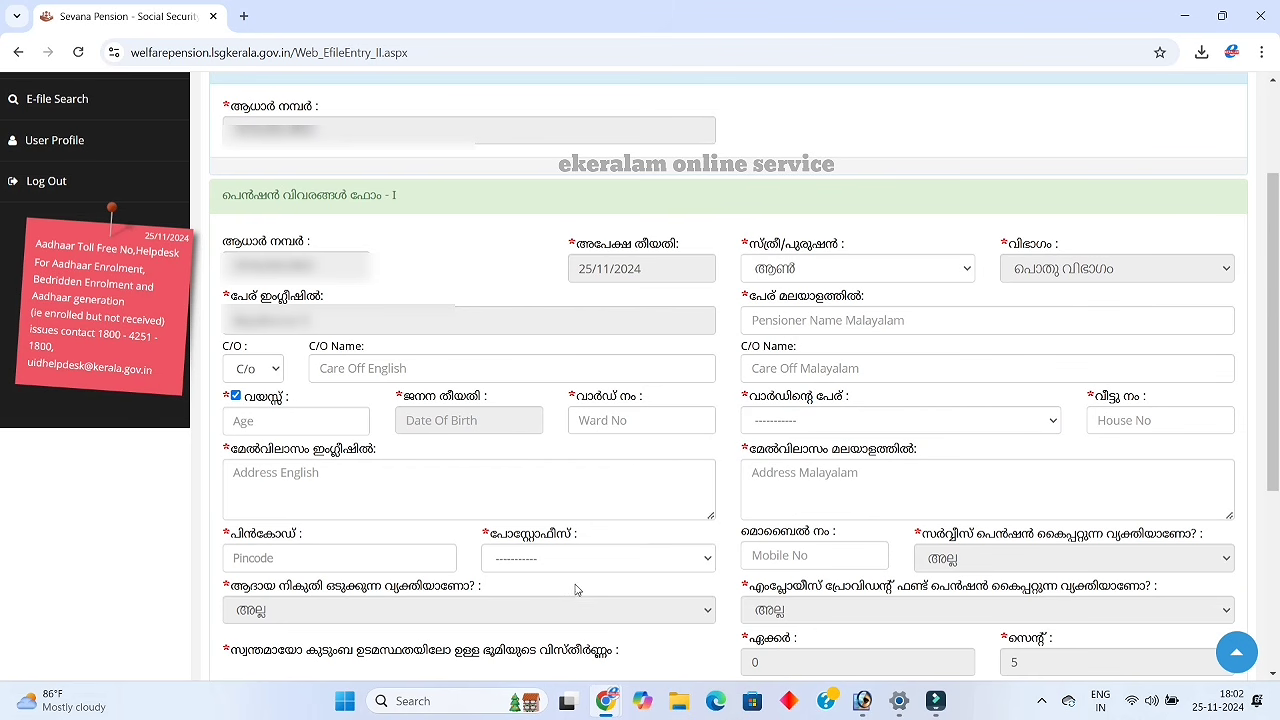
left_click(624, 571)
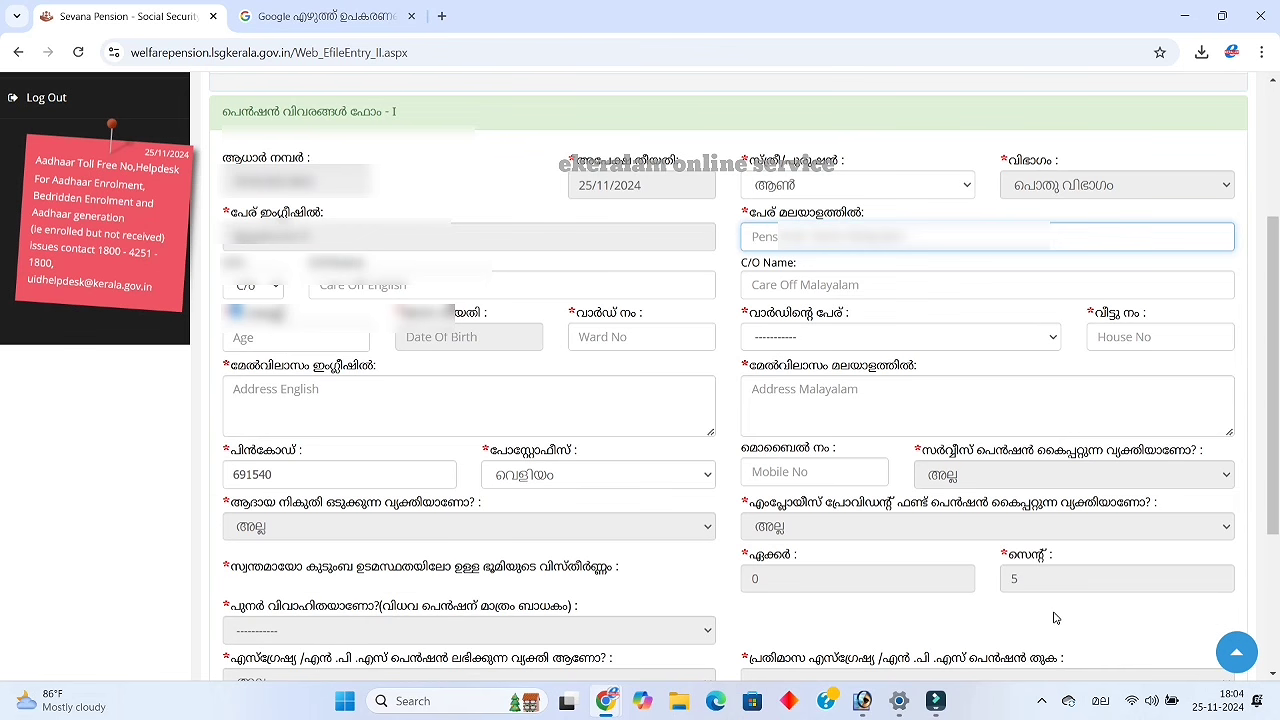
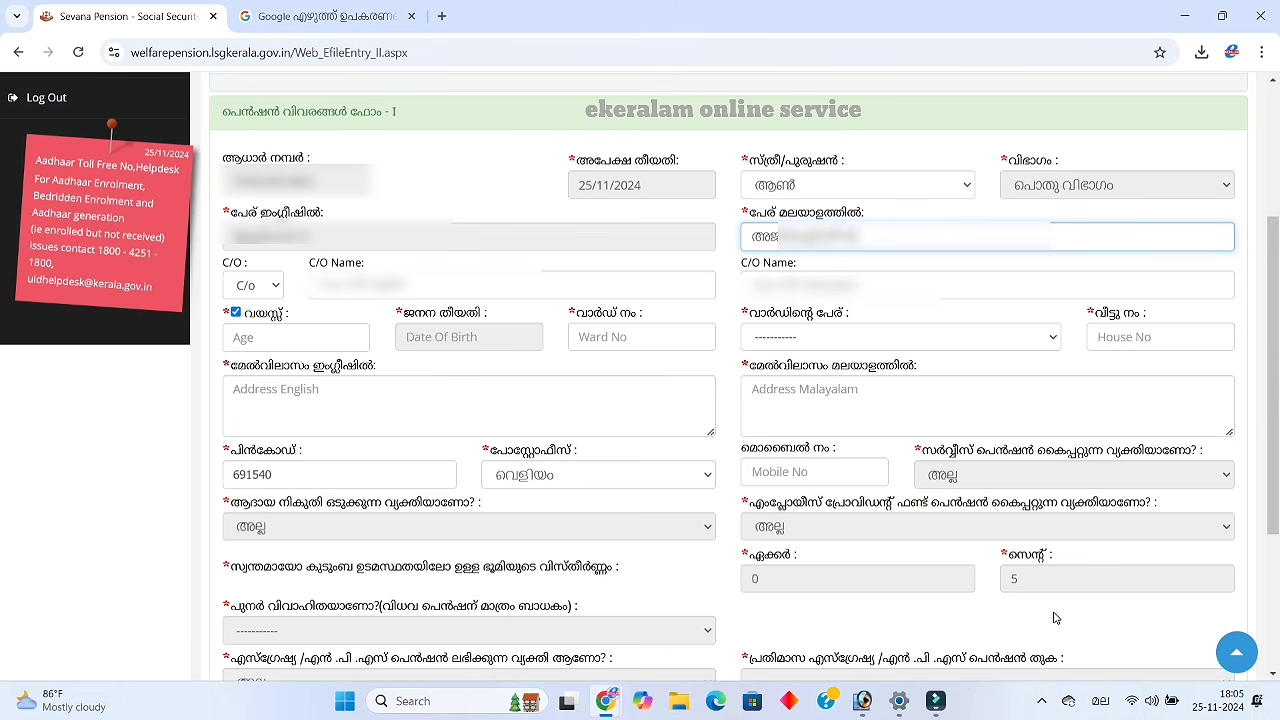
Enter the applicant's name in Malayalam and the care-of person's name
left_click(460, 290)
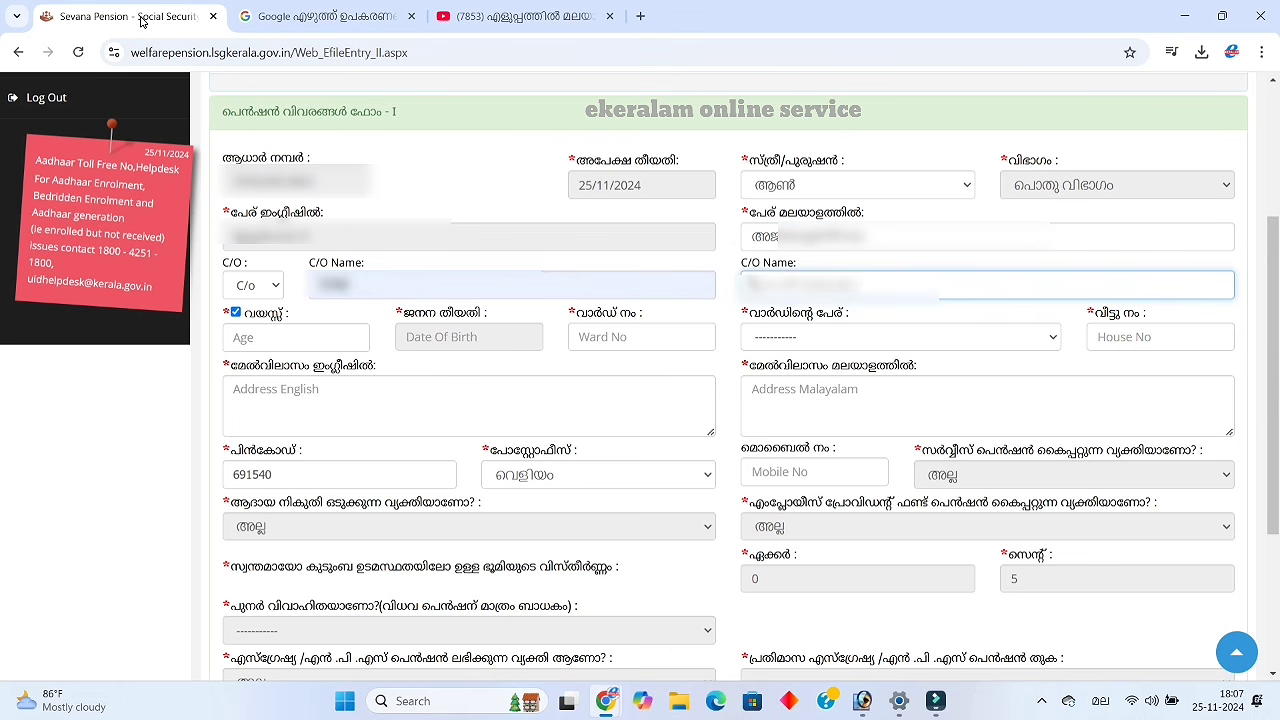
type("ശശി")
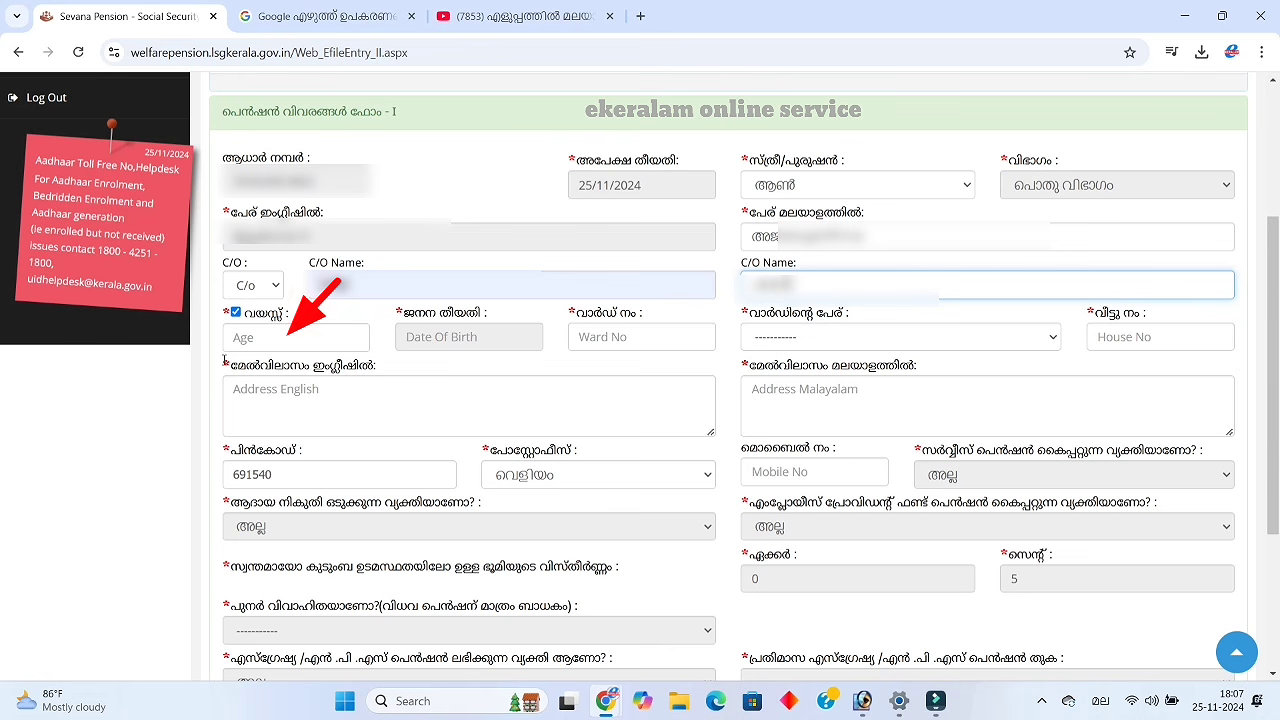
left_click(243, 338)
type("62")
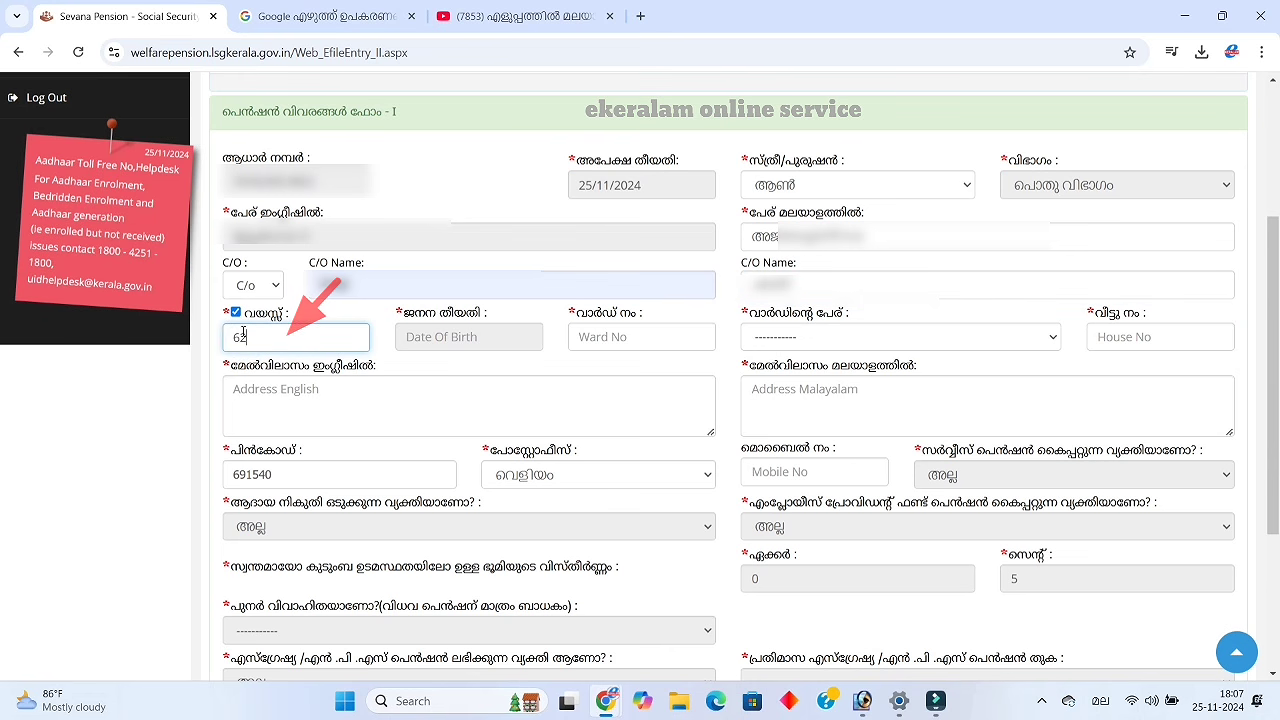
left_click(439, 332)
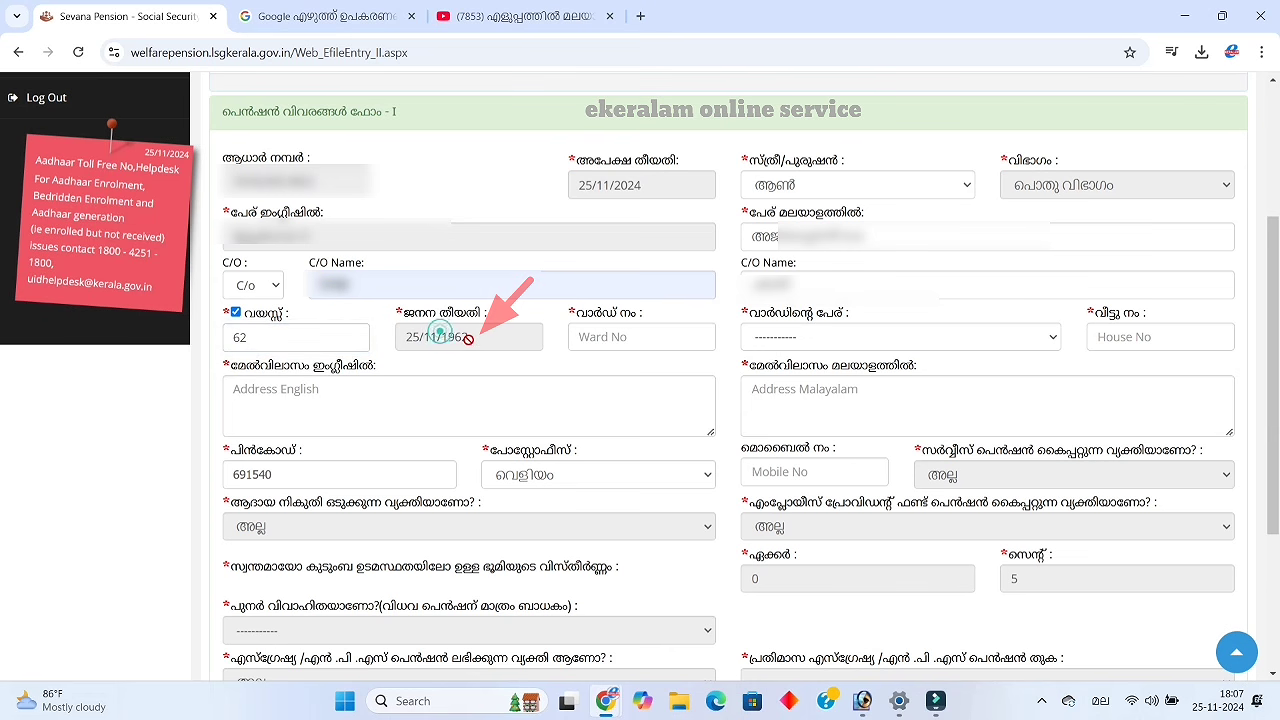
left_click(583, 337)
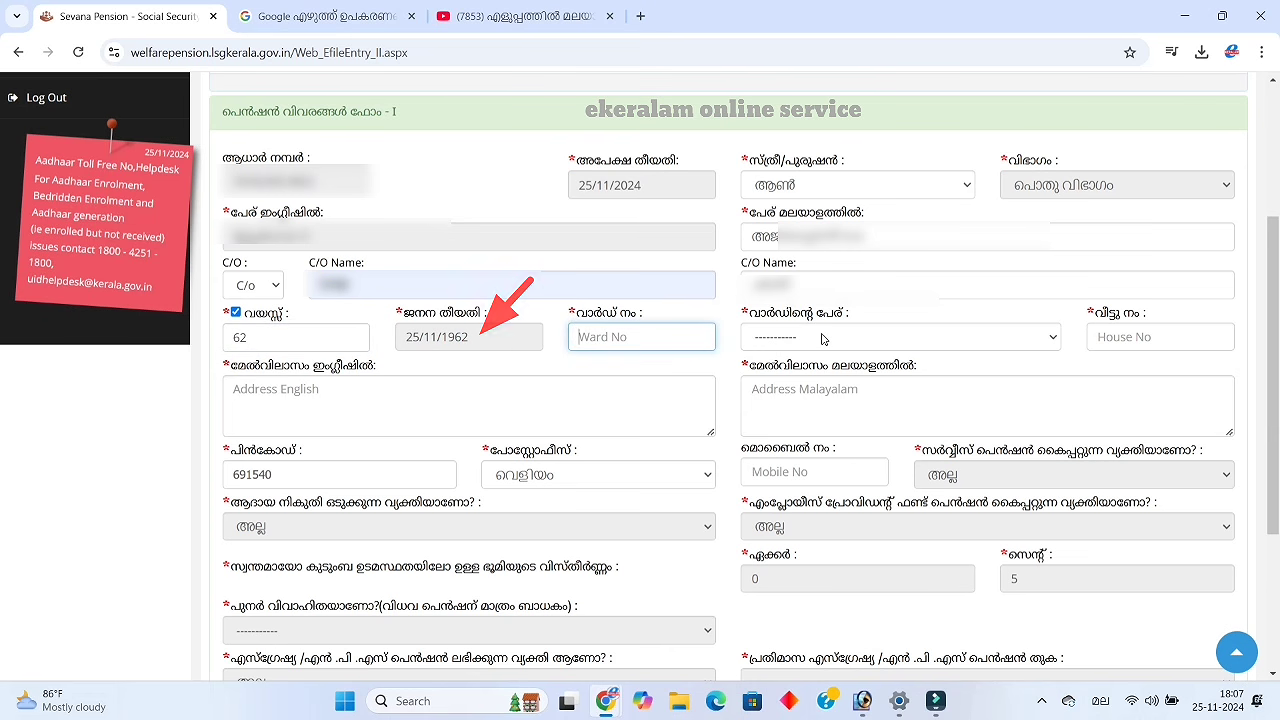
left_click(822, 338)
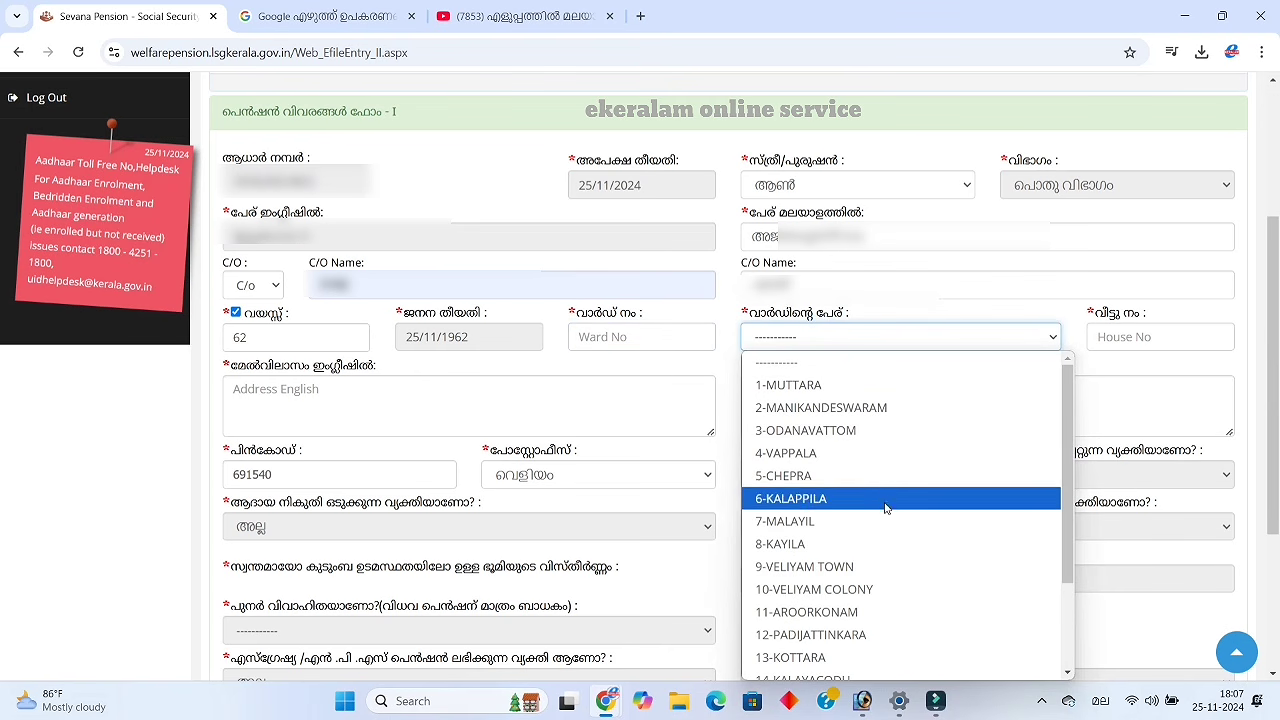
left_click(878, 567)
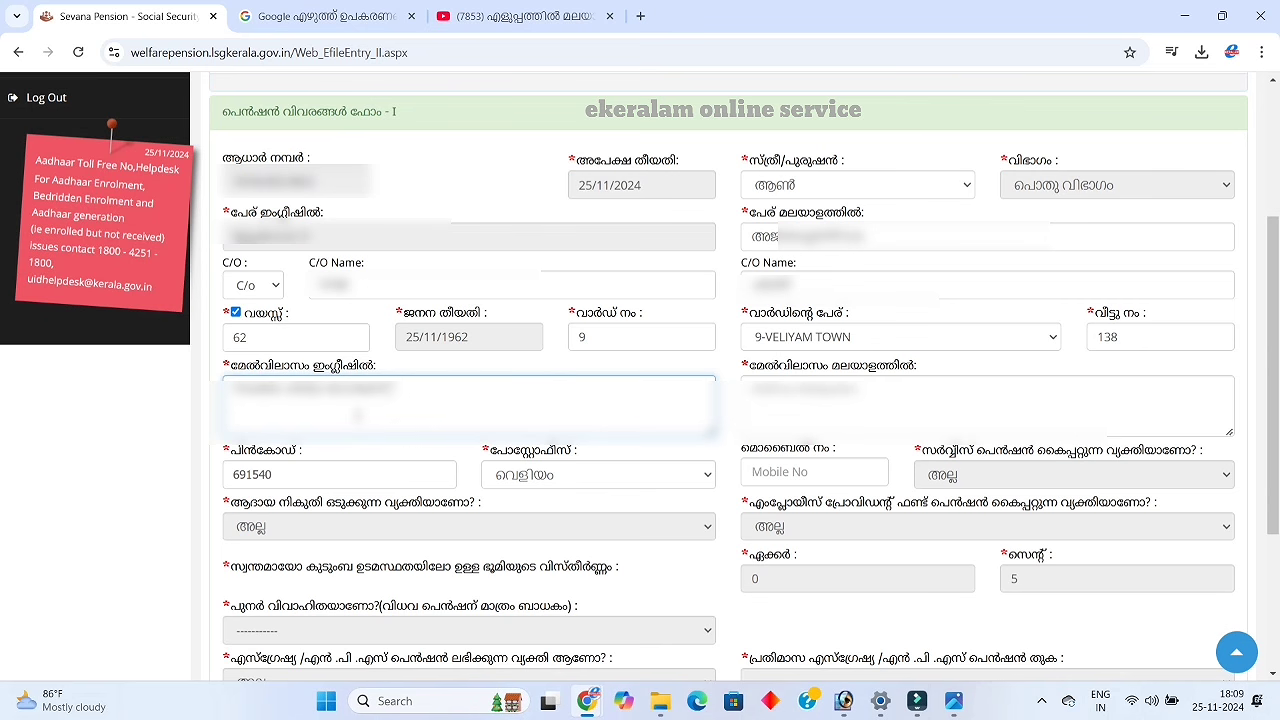
Fill in the applicant's English and Malayalam addresses, then save Form I
type("VELIYAM")
left_click(774, 400)
key("Return")
left_click(1101, 701)
left_click(1051, 606)
key("ctrl+a")
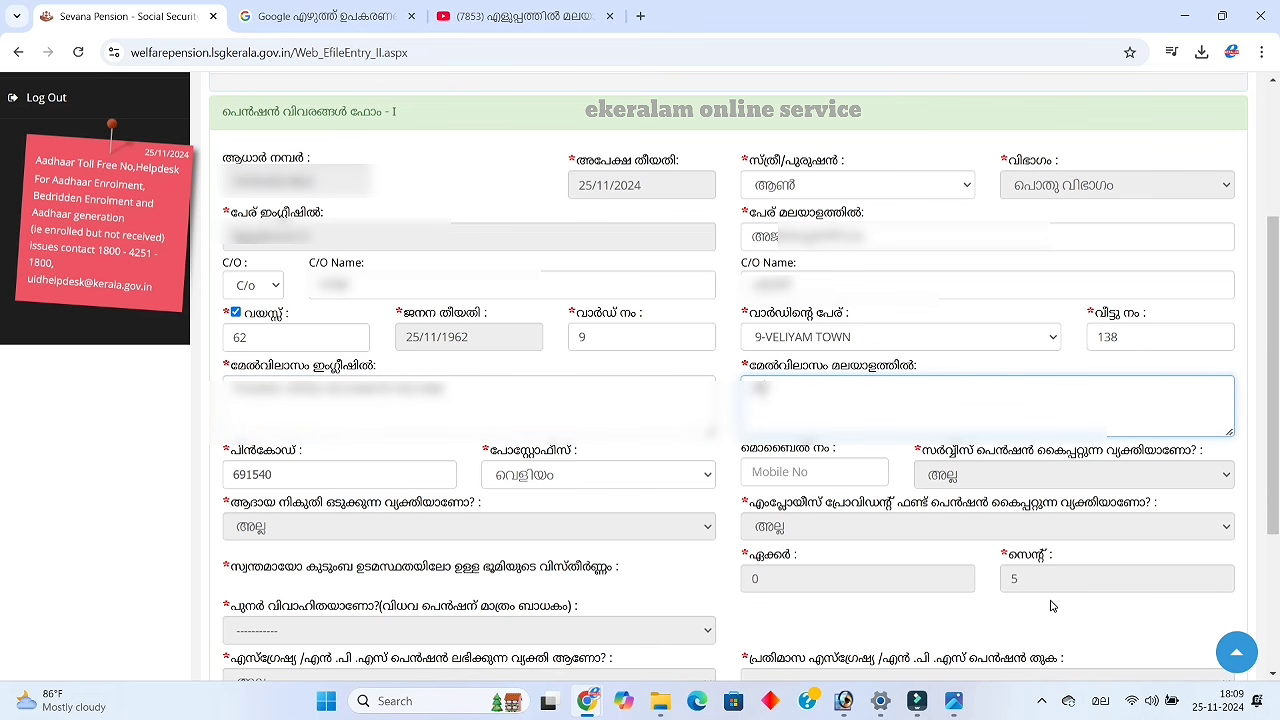
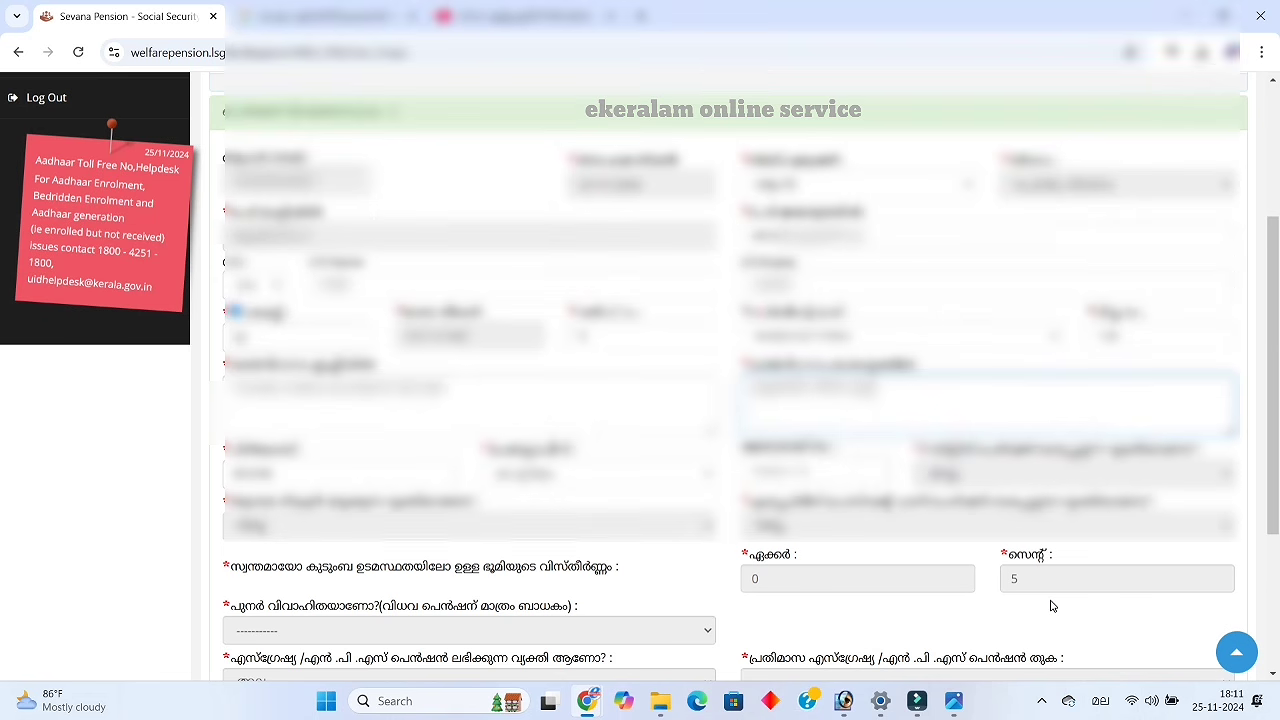
scroll(1050, 606, "down", 2)
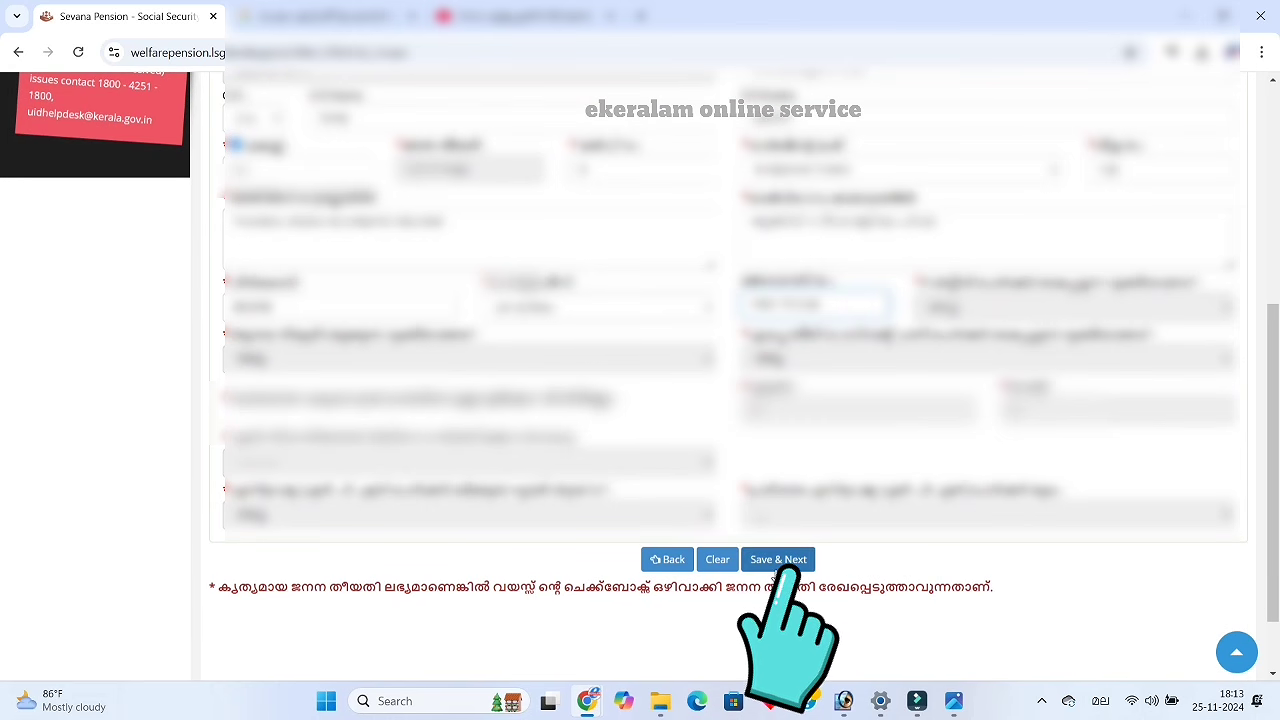
left_click(775, 562)
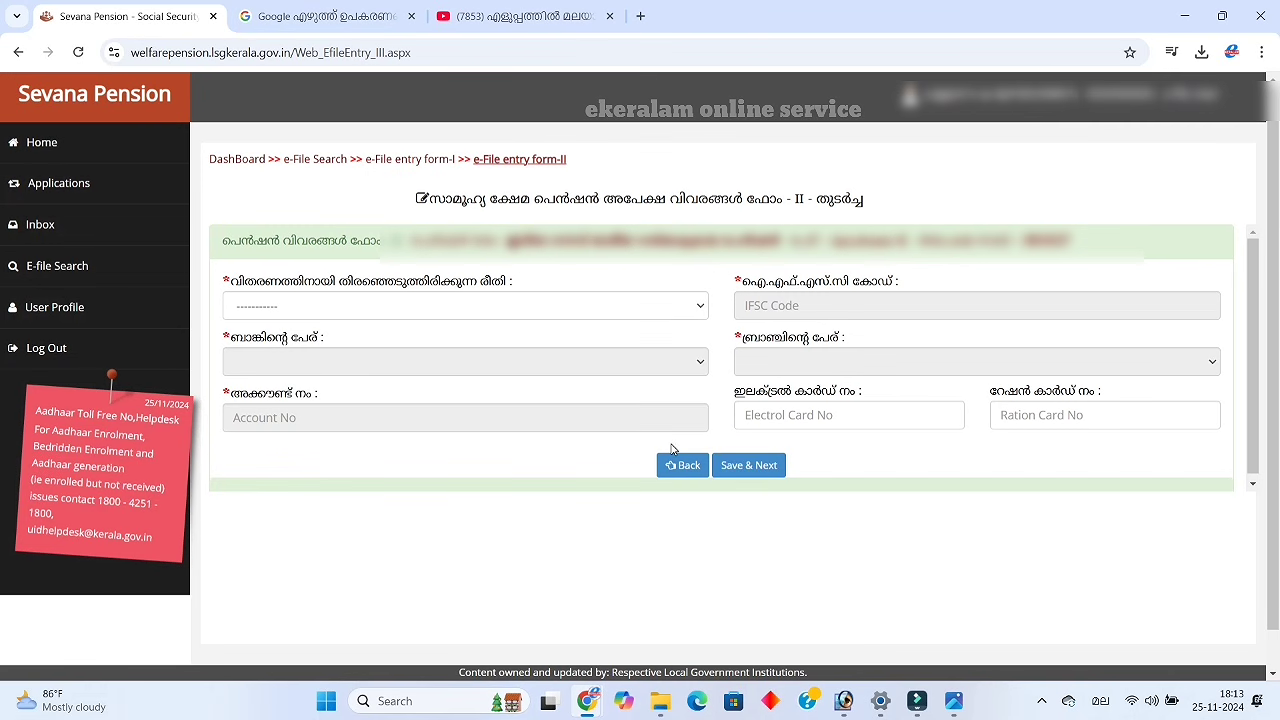
Set disbursement to Direct to Home through Co-Operative Banks, enter the ration card number, and save Form II
left_click(679, 303)
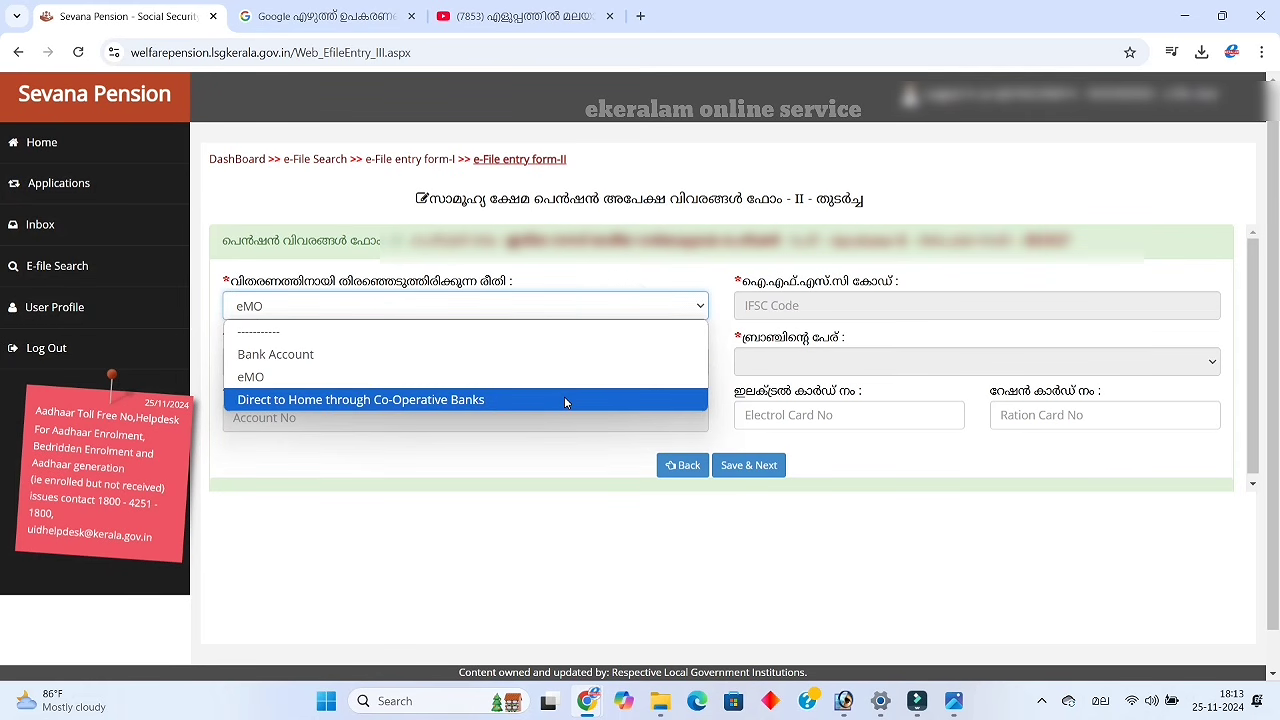
left_click(564, 400)
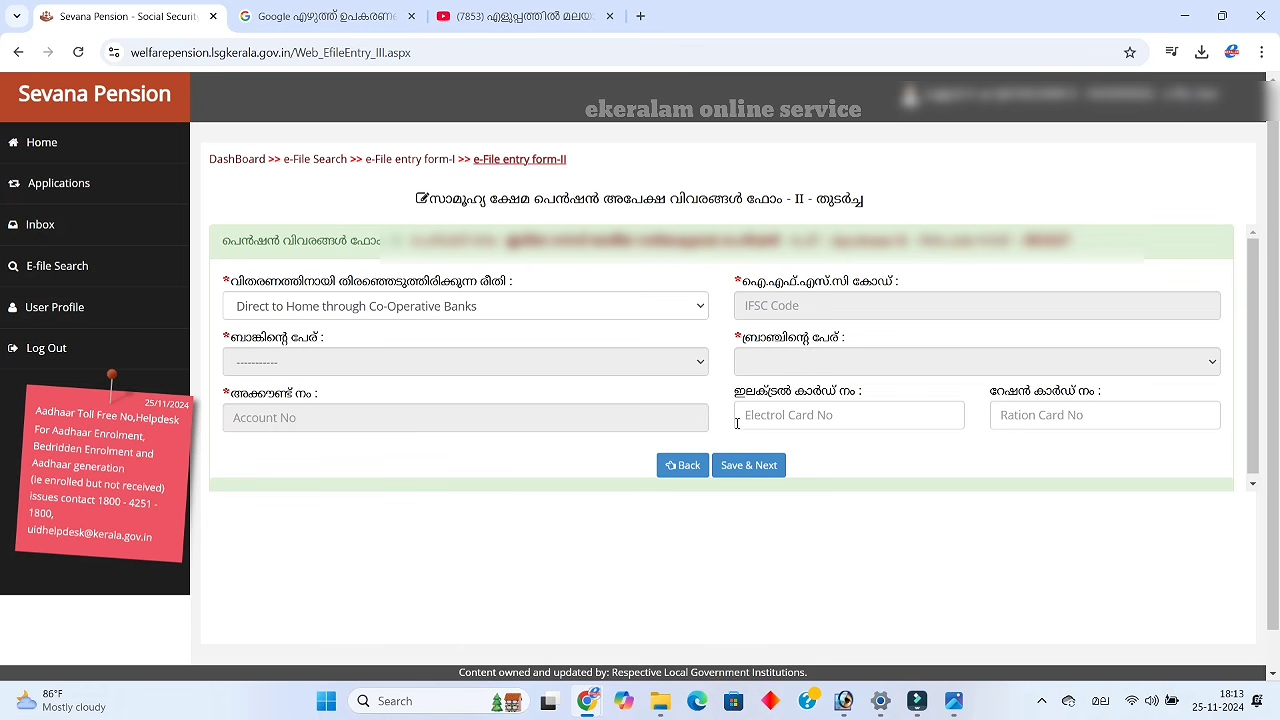
left_click(1026, 421)
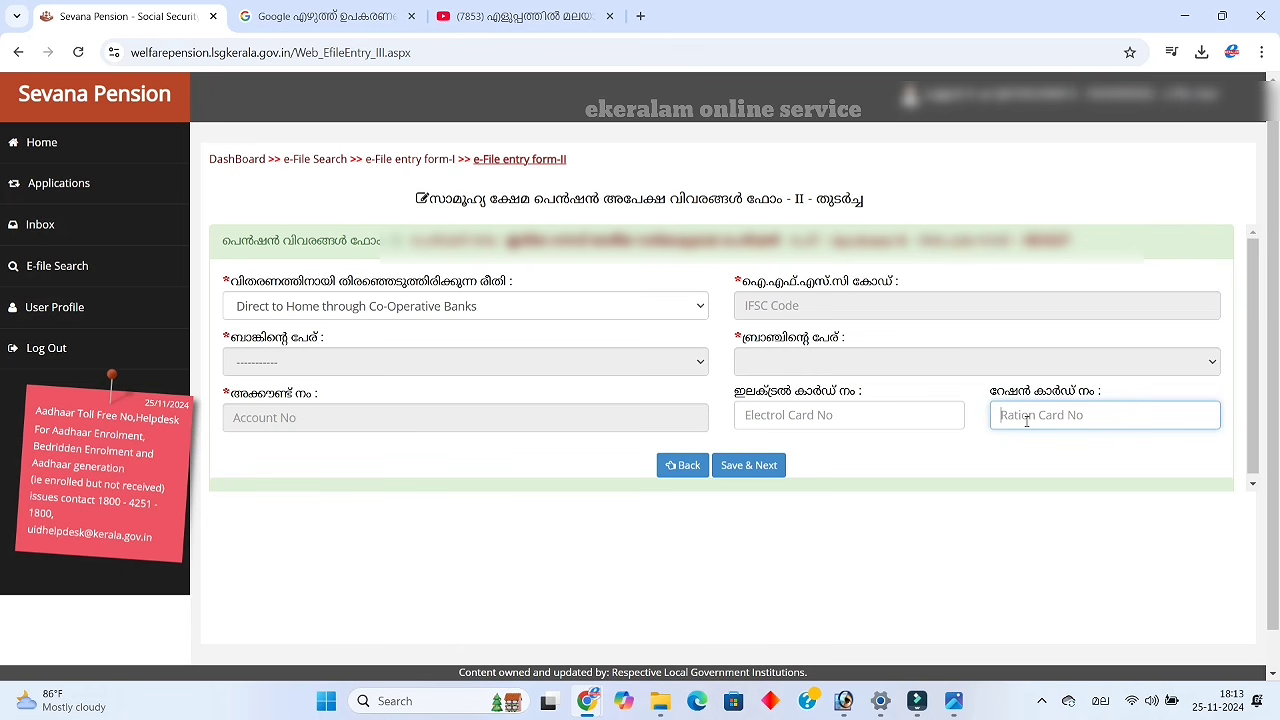
left_click(890, 622)
left_click(1026, 421)
type("12345")
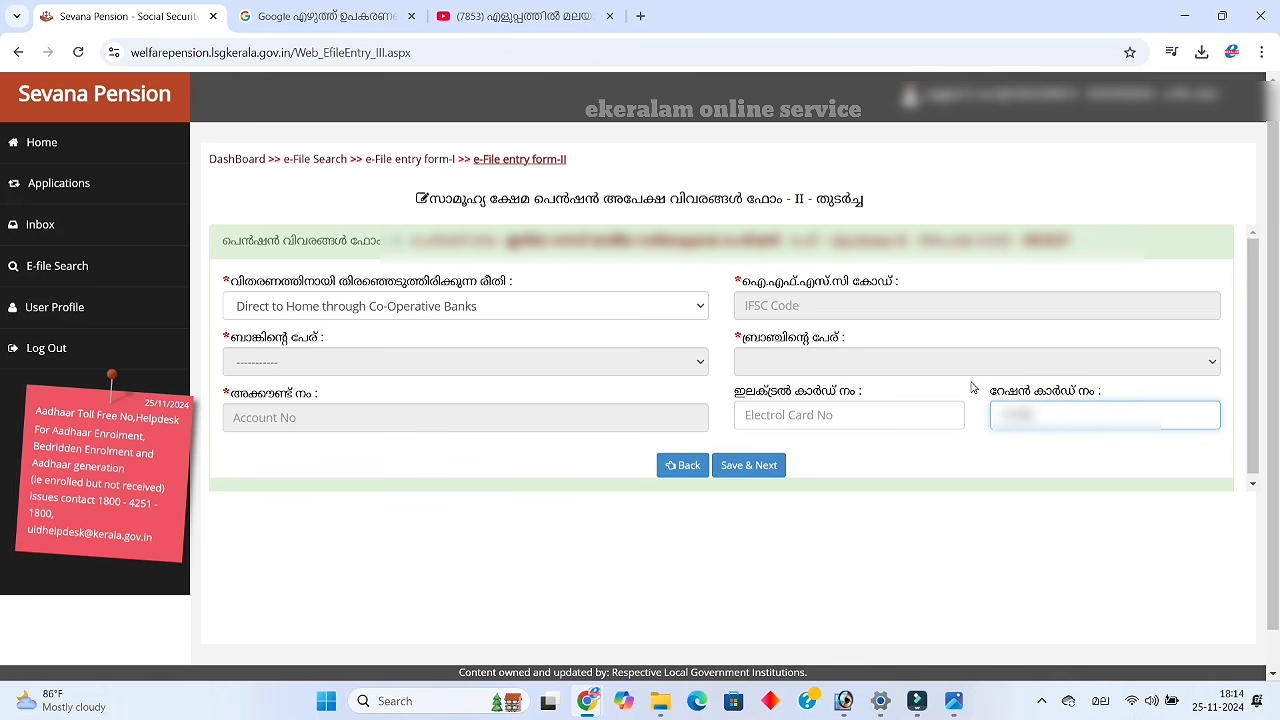
type("678")
left_click(954, 480)
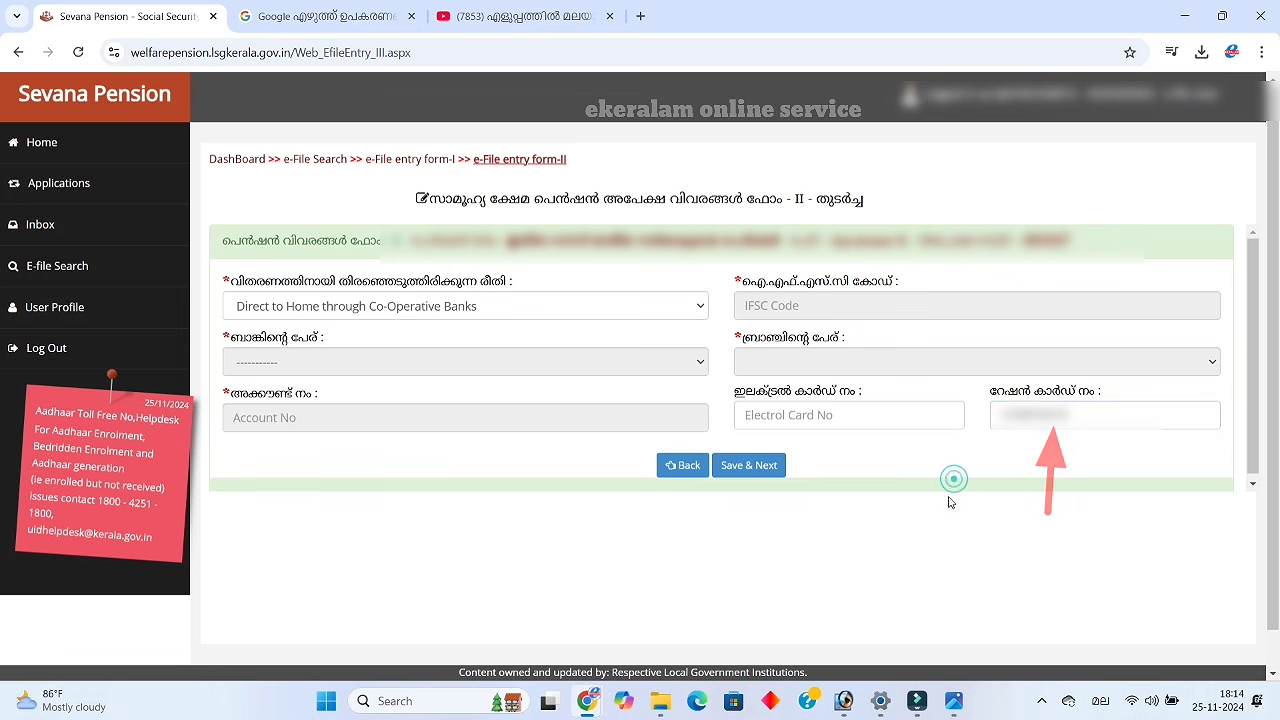
left_click(750, 470)
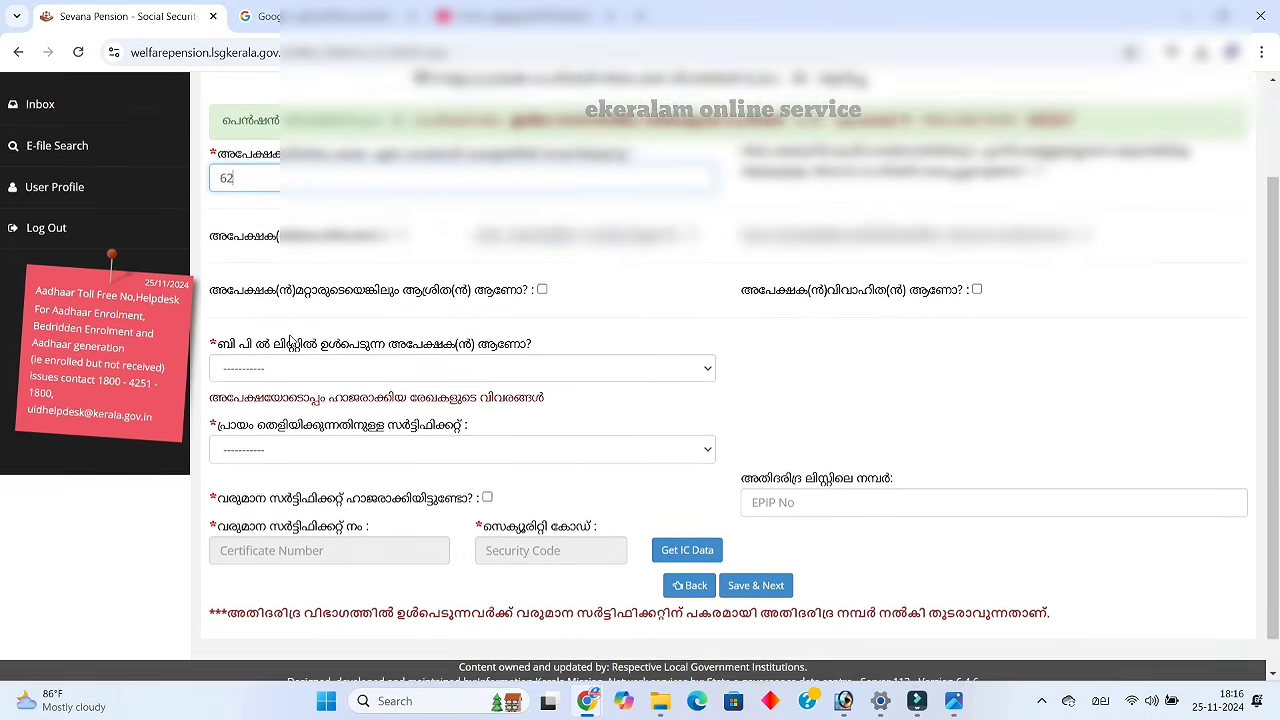
Mark the applicant as dependent and married, with the spouse still alive
scroll(289, 337, "down", 1)
scroll(289, 337, "up", 3)
scroll(289, 340, "down", 1)
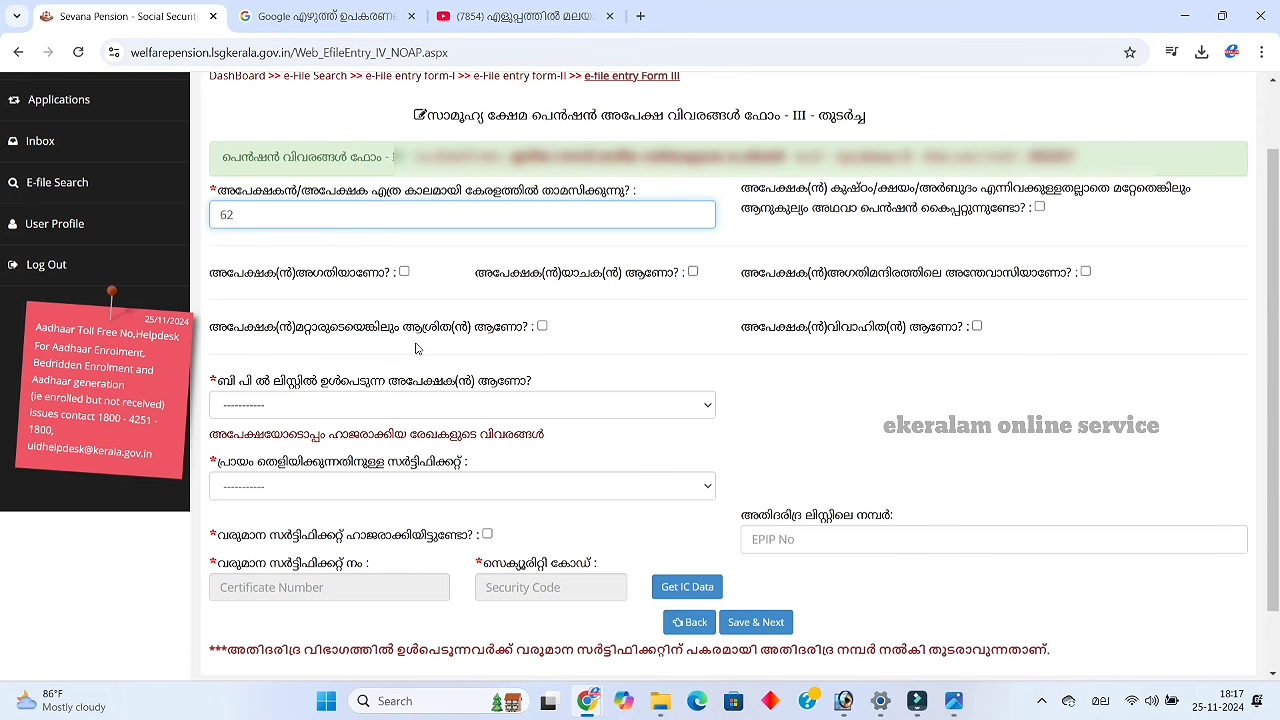
left_click(543, 327)
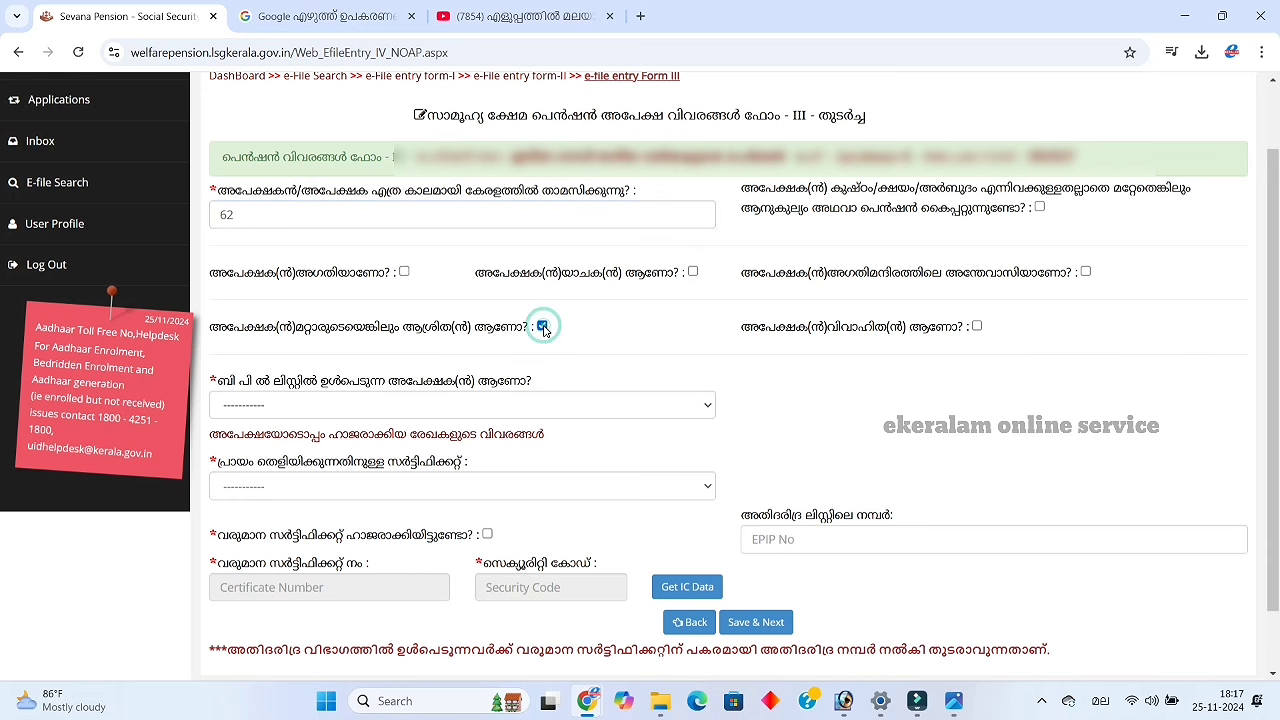
left_click(976, 327)
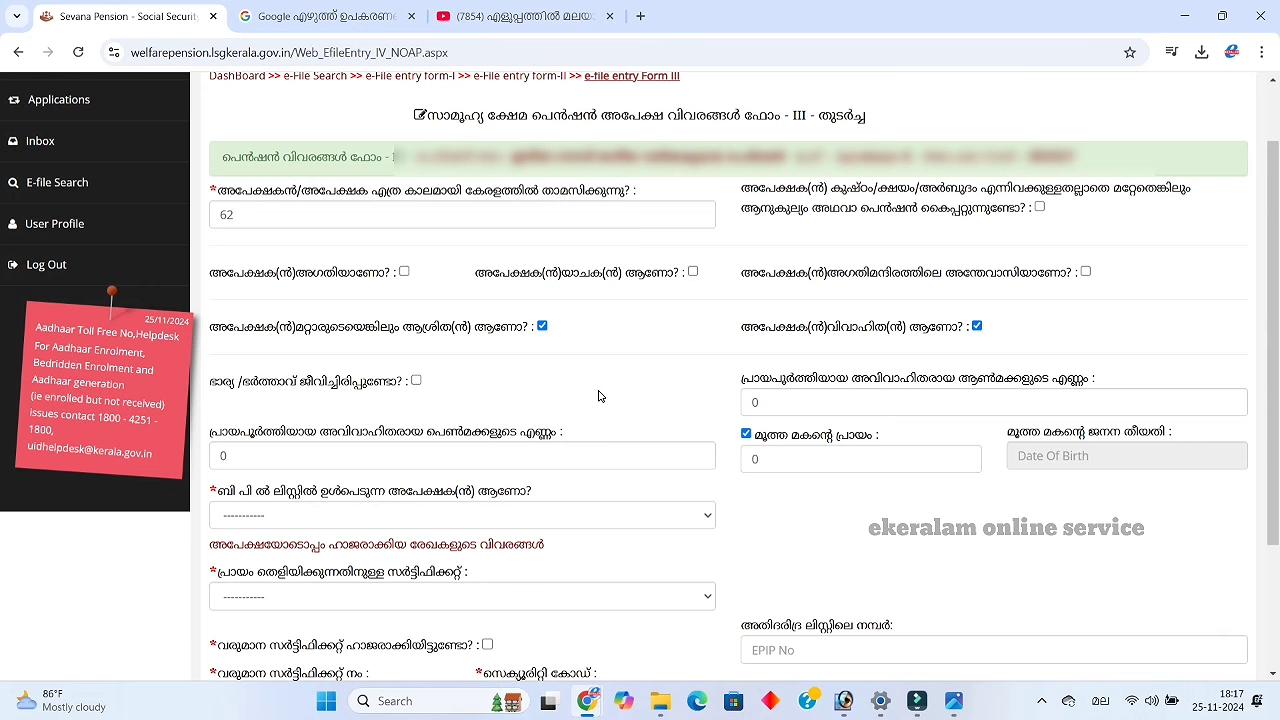
left_click(417, 381)
Record 2 unmarried adult sons and the eldest son's age as 25
double_click(759, 401)
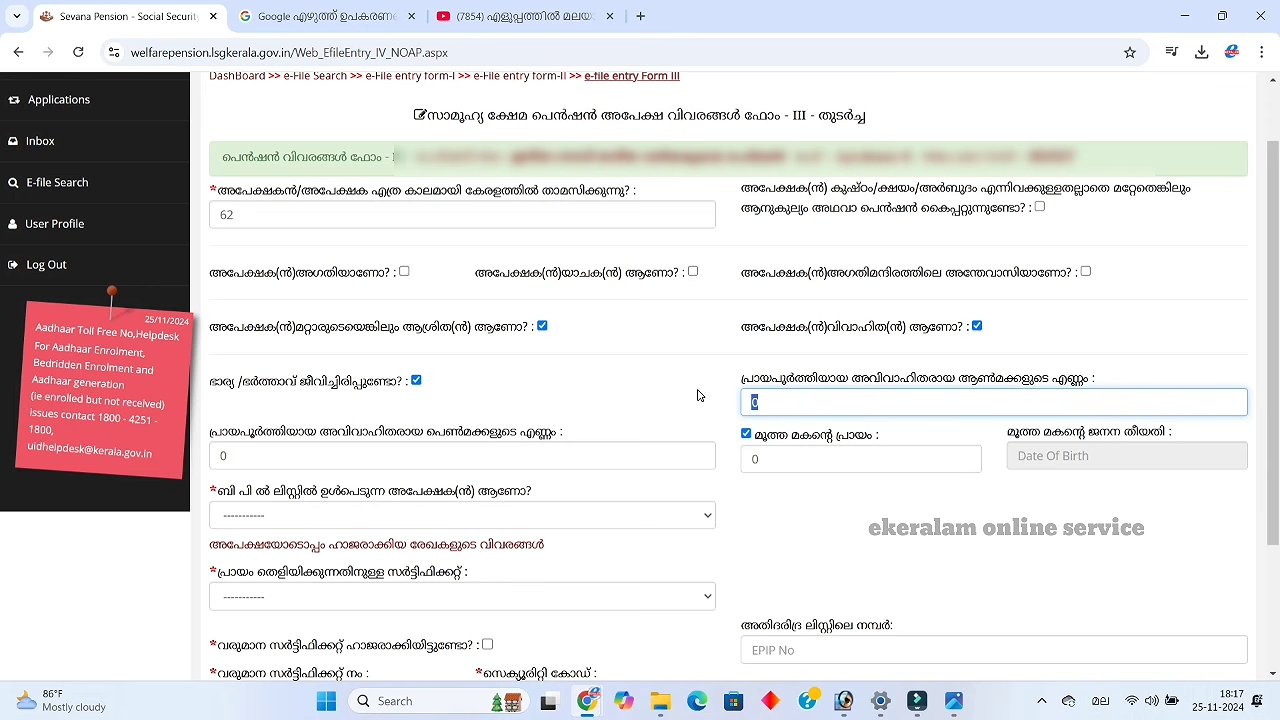
type("2")
left_click_drag(779, 455, 723, 476)
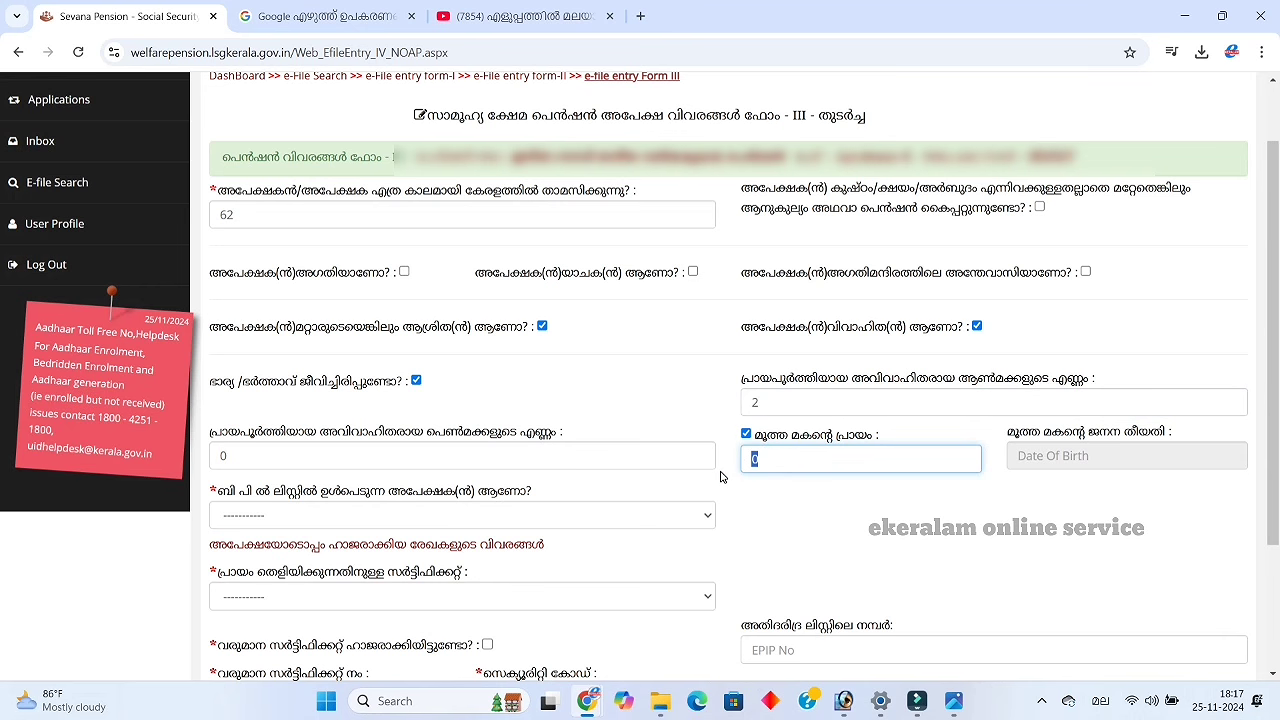
type("25")
Answer അതെ for BPL, choose the medical officer's age certificate as proof, and tick income certificate
left_click(633, 522)
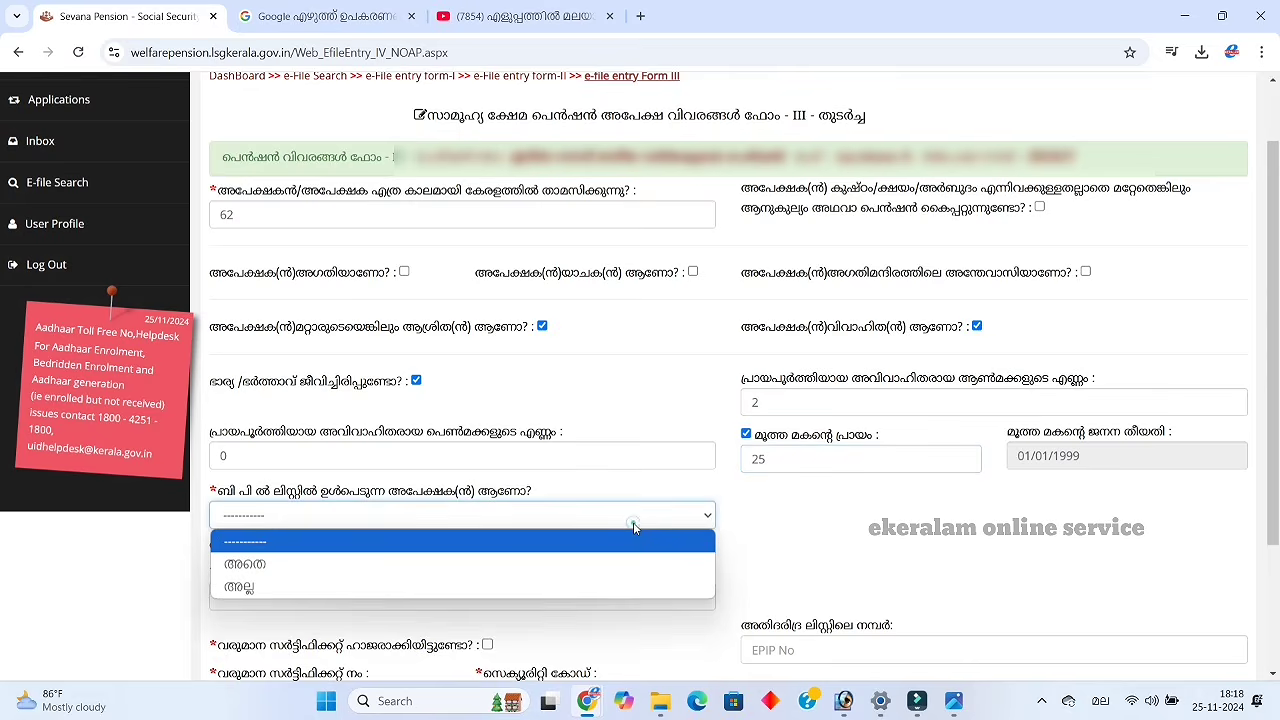
left_click(582, 563)
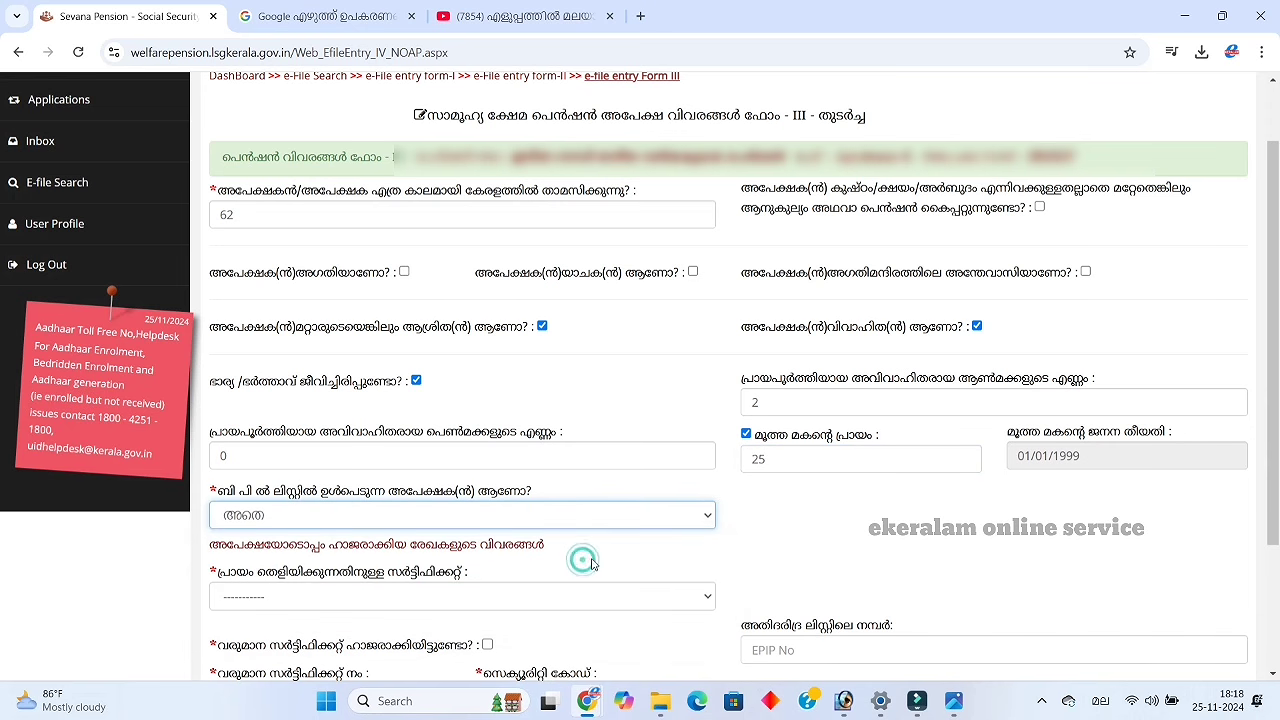
scroll(618, 554, "down", 3)
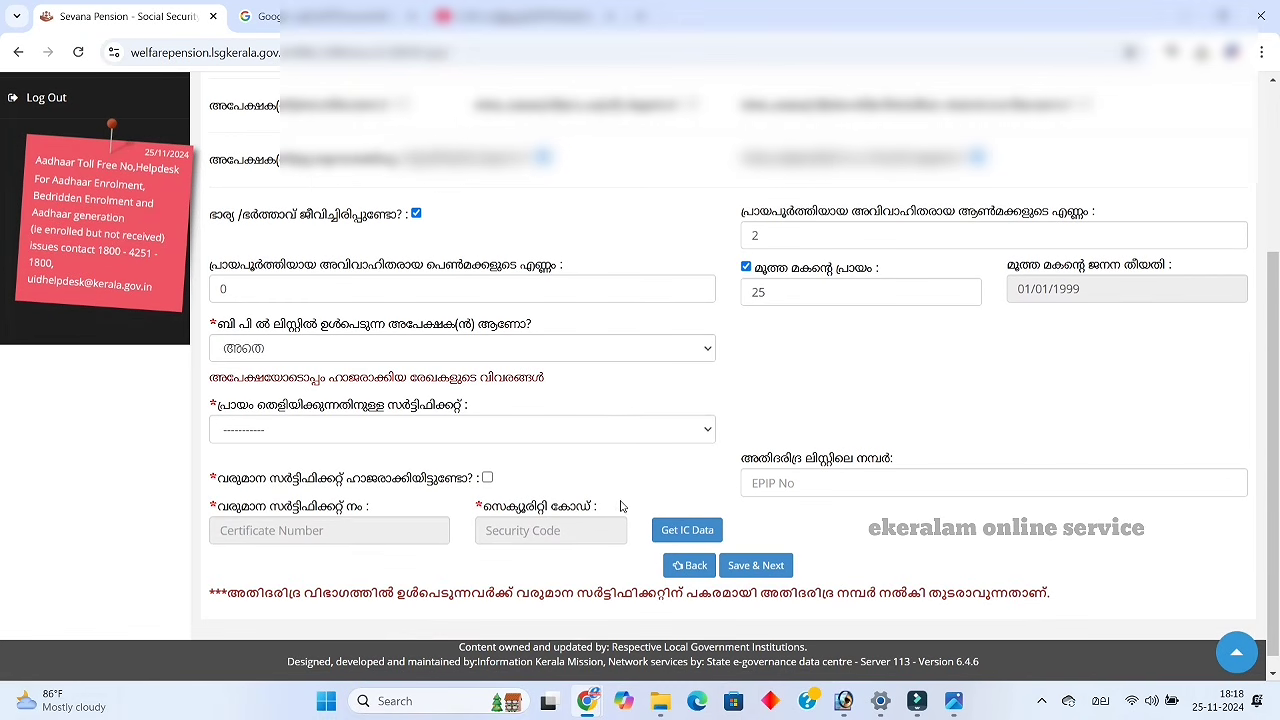
left_click(662, 432)
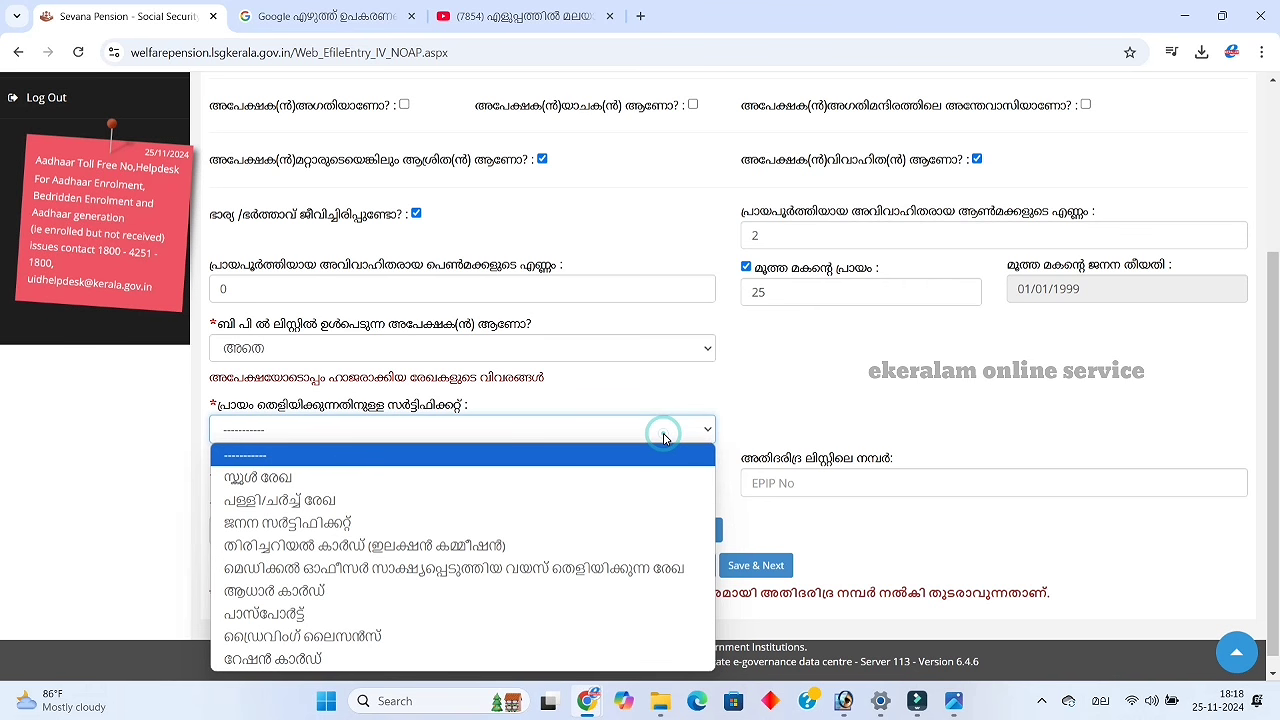
left_click(553, 567)
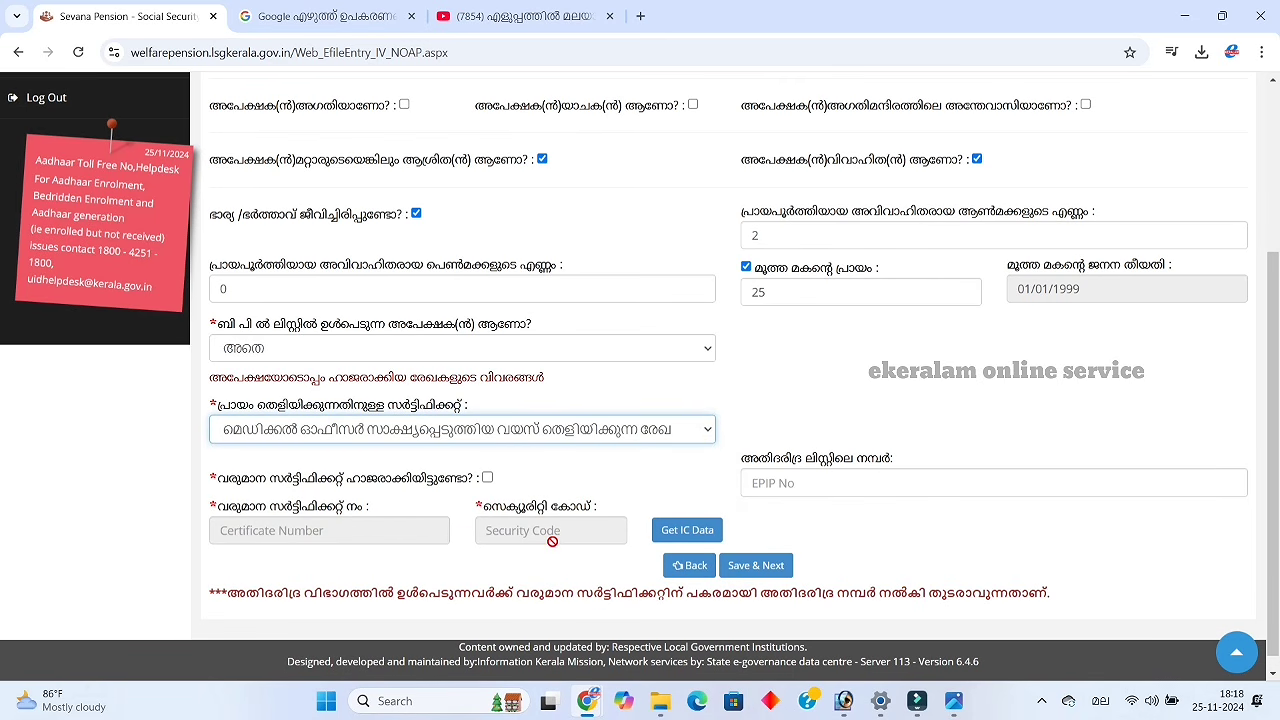
left_click(664, 433)
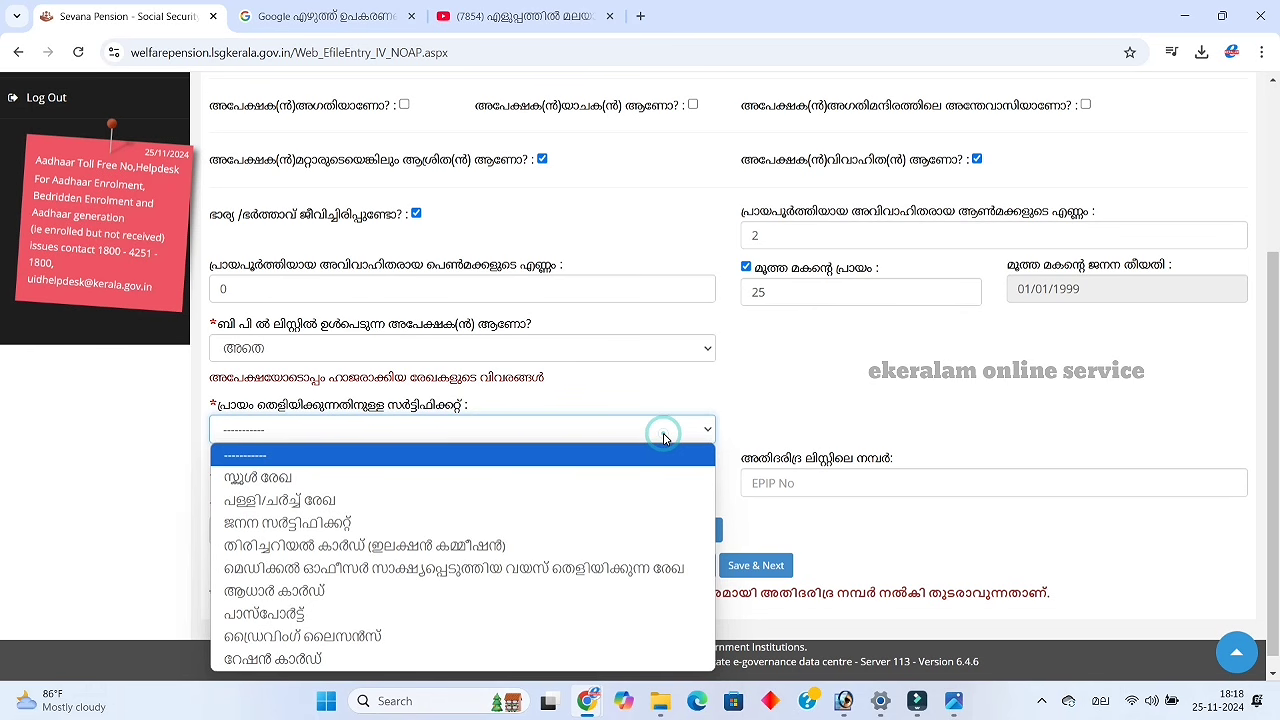
left_click(550, 566)
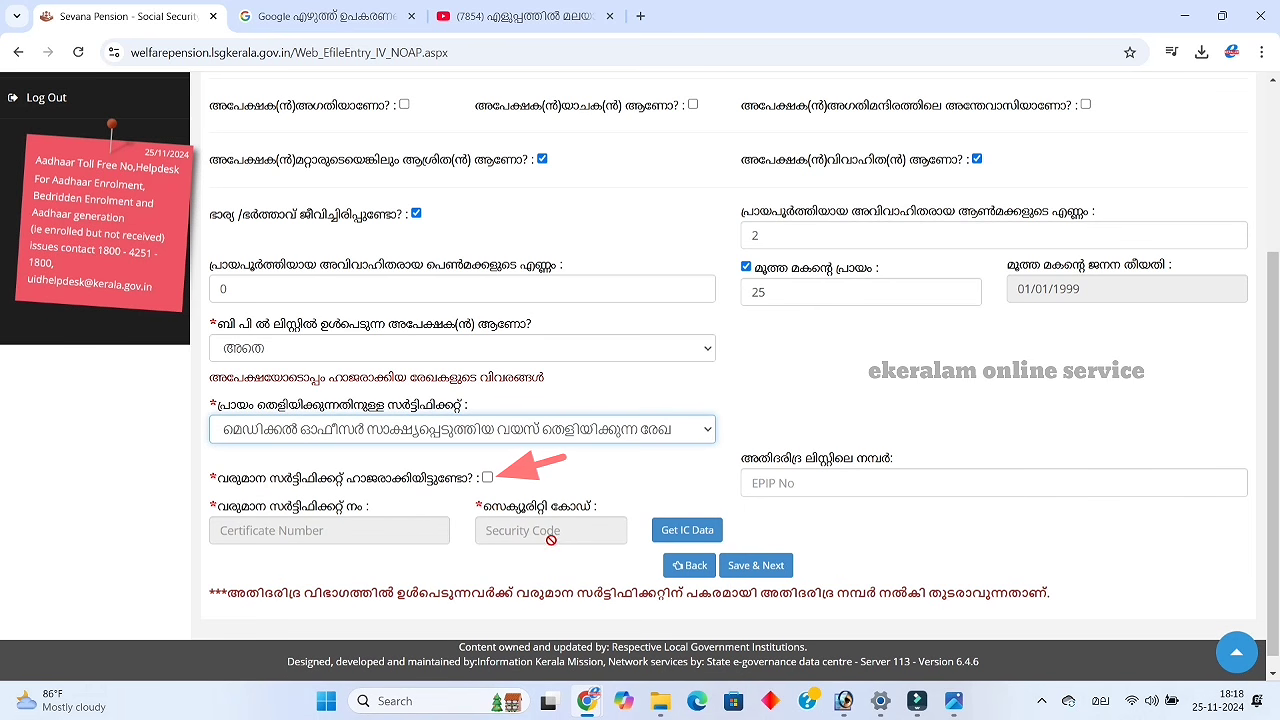
left_click(488, 478)
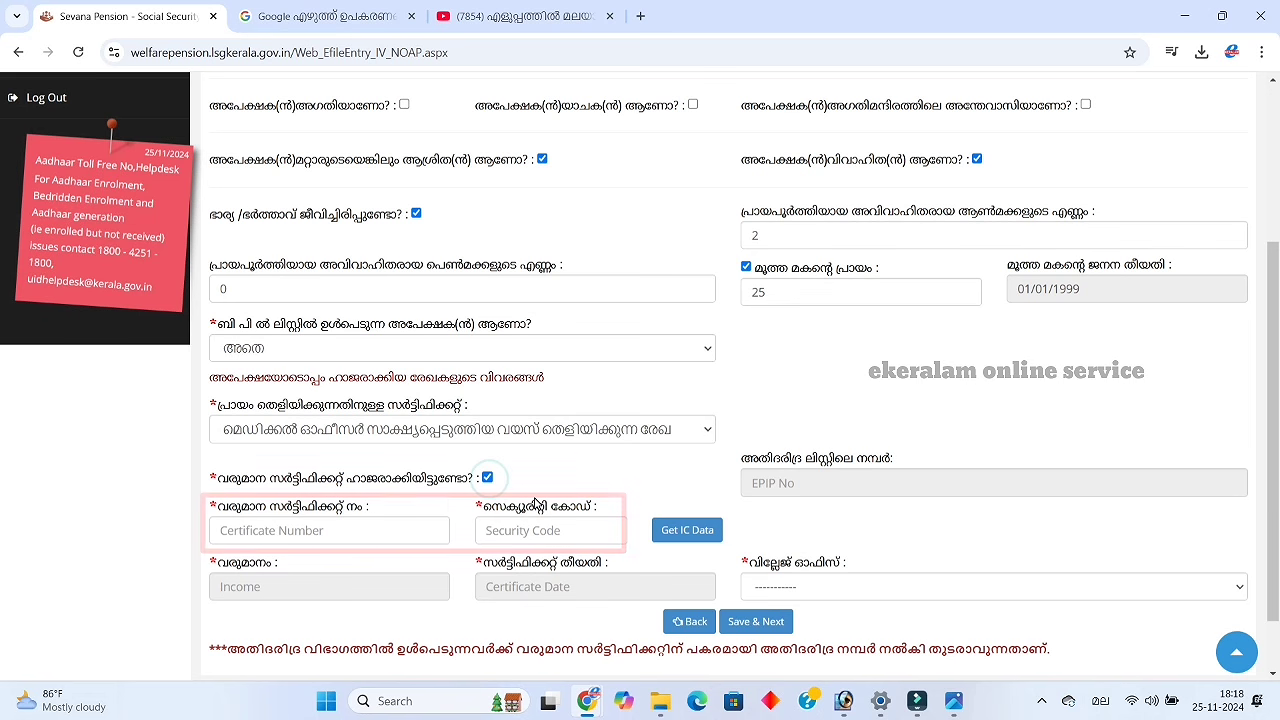
Enter the income certificate number and security code, fetch its data, and select Veliyam village office
left_click(363, 531)
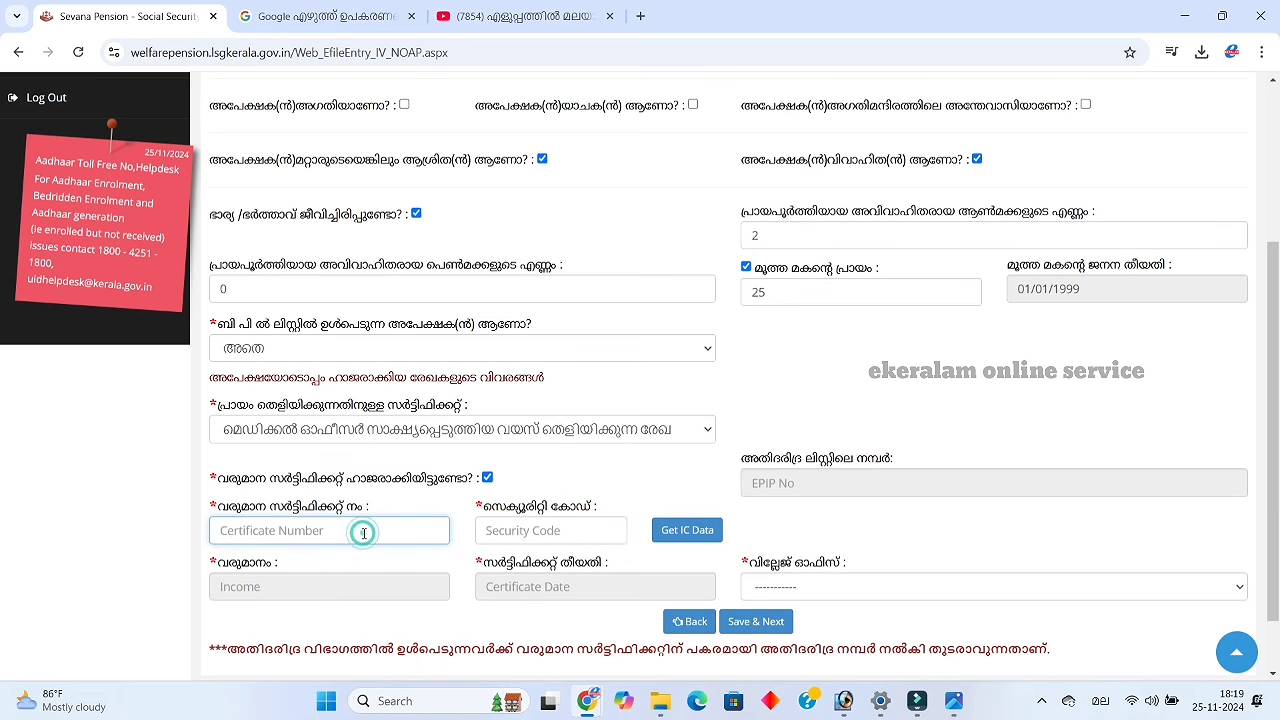
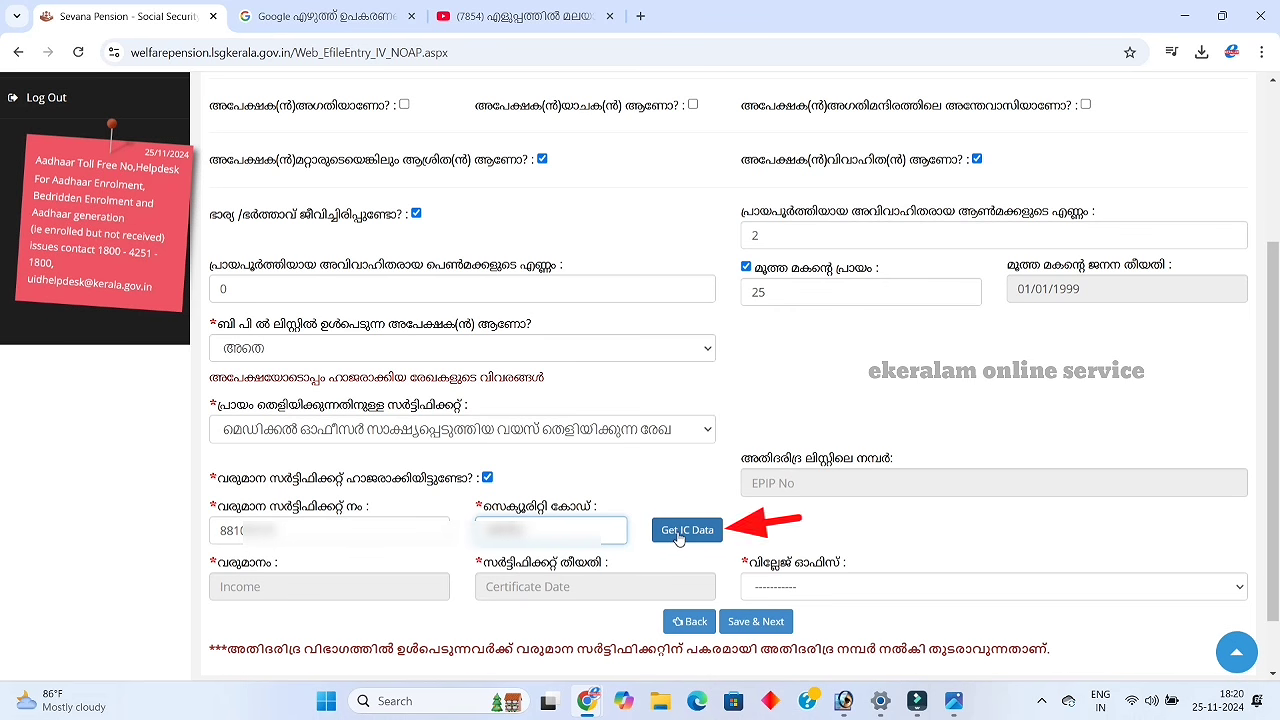
left_click(679, 537)
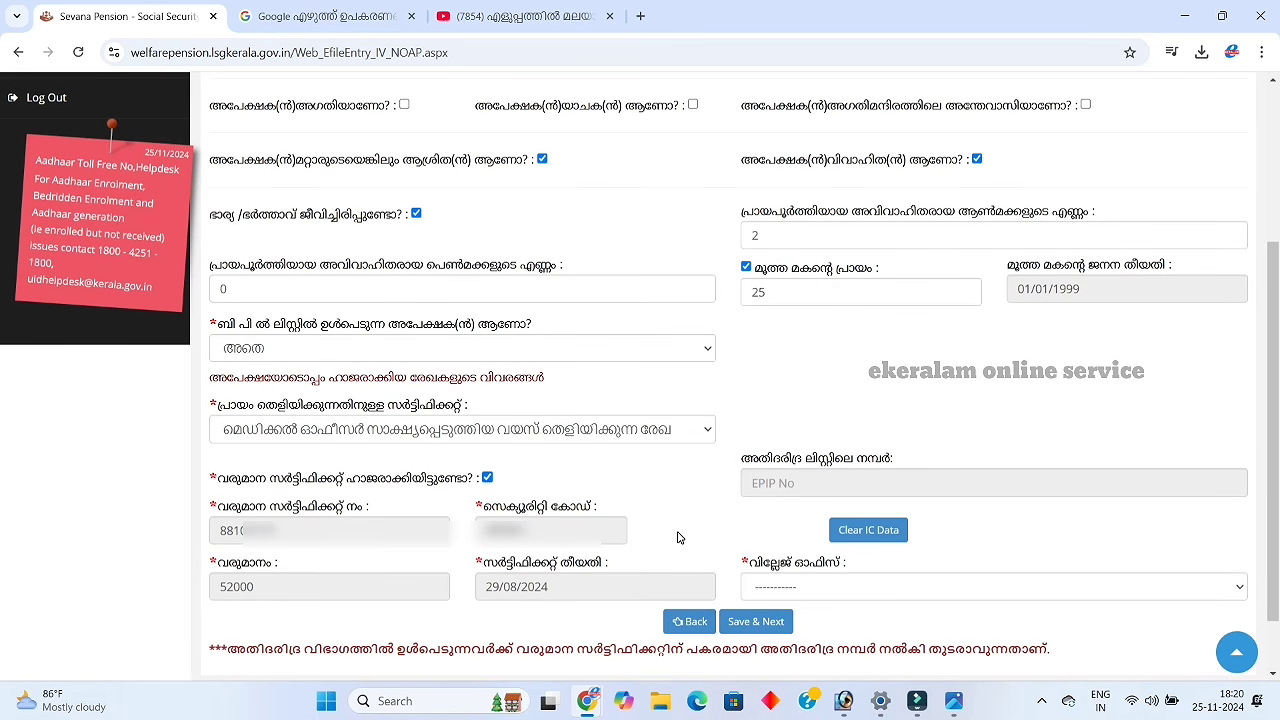
left_click(850, 586)
scroll(903, 417, "down", 20)
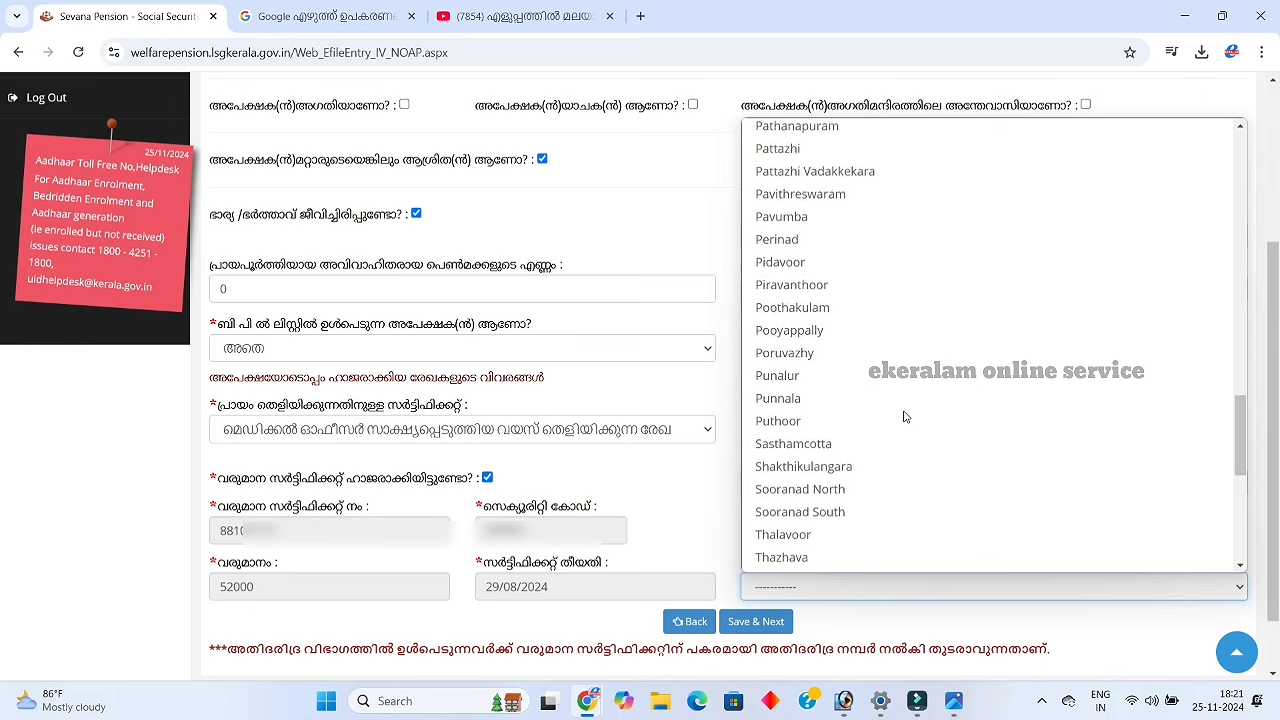
left_click(880, 471)
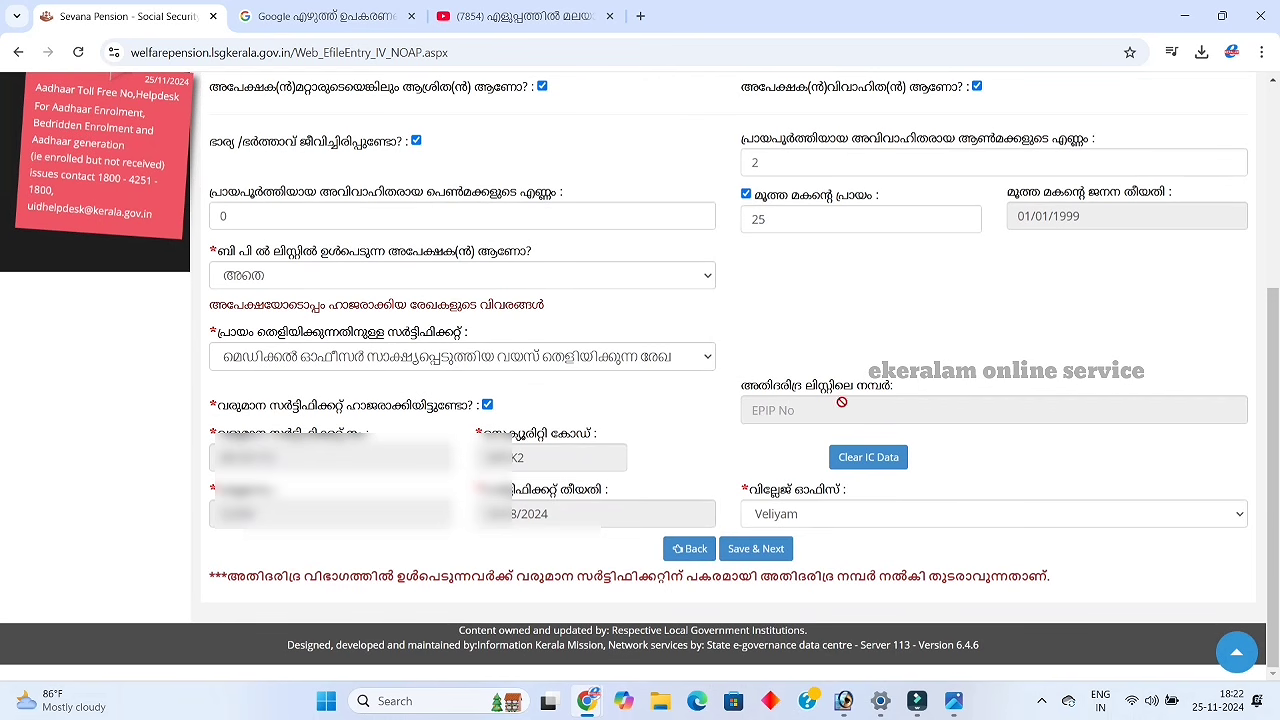
left_click(762, 549)
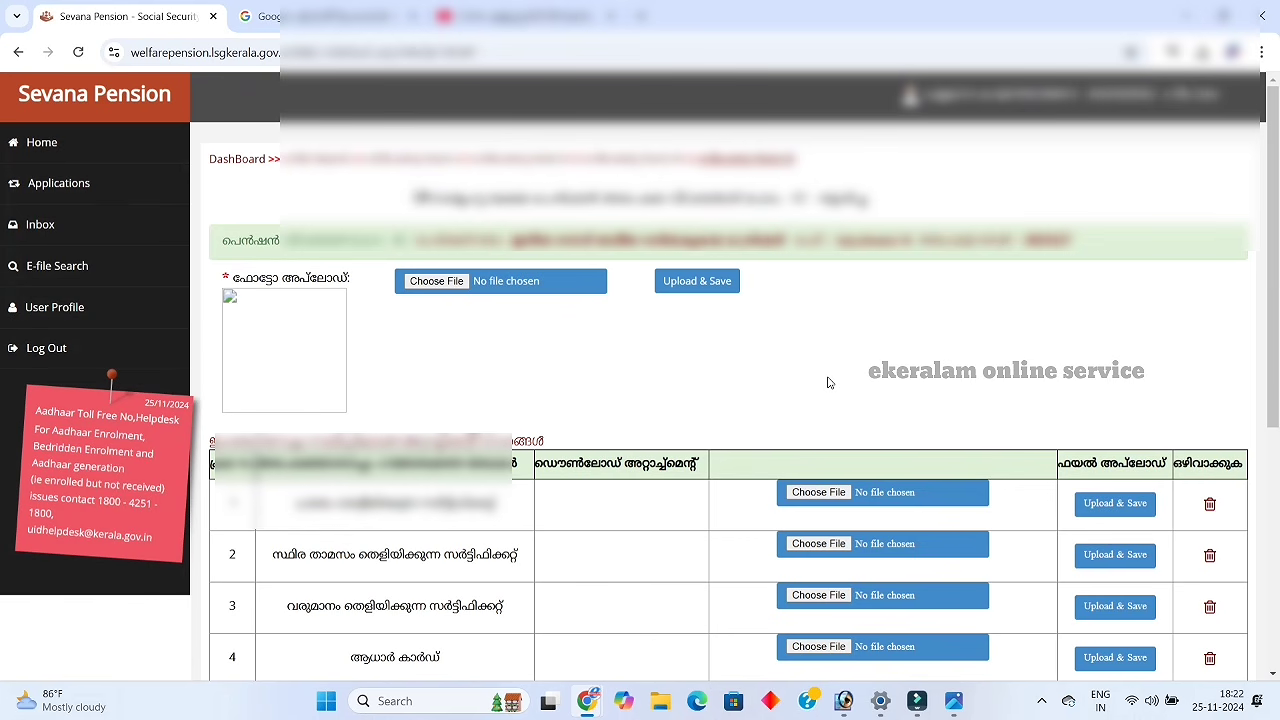
scroll(828, 383, "down", 2)
scroll(828, 383, "up", 1)
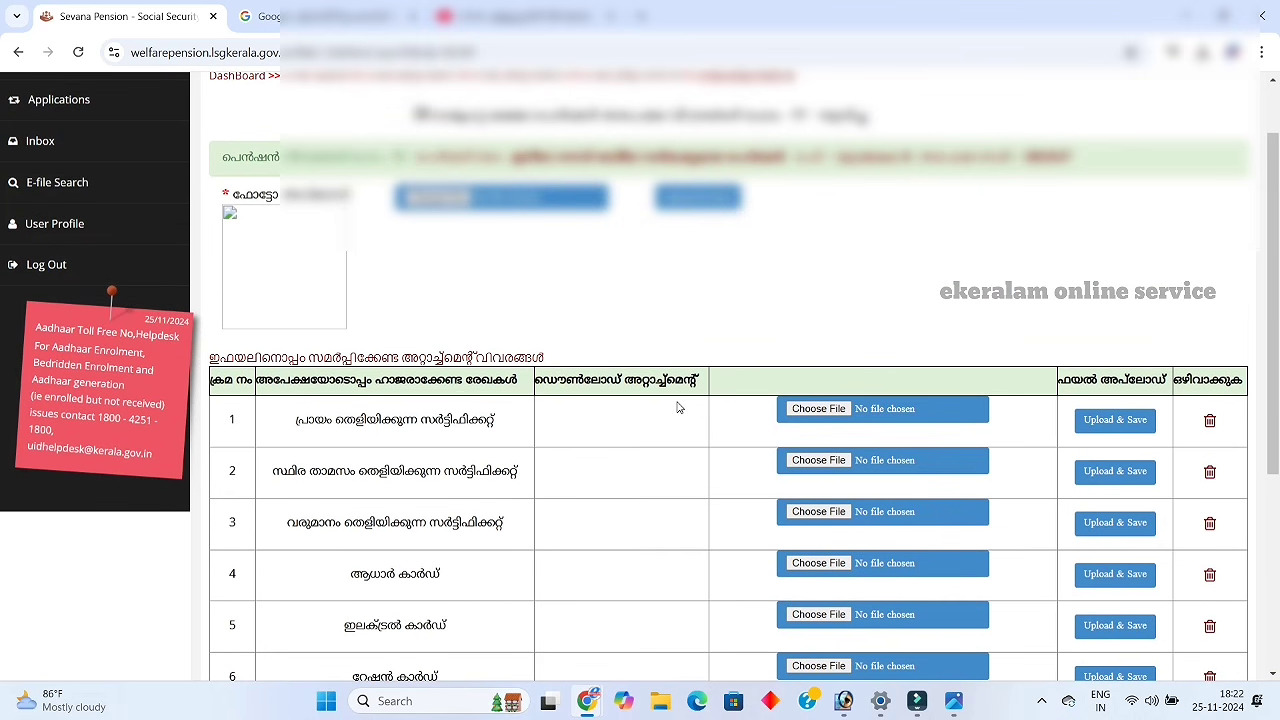
left_click(455, 205)
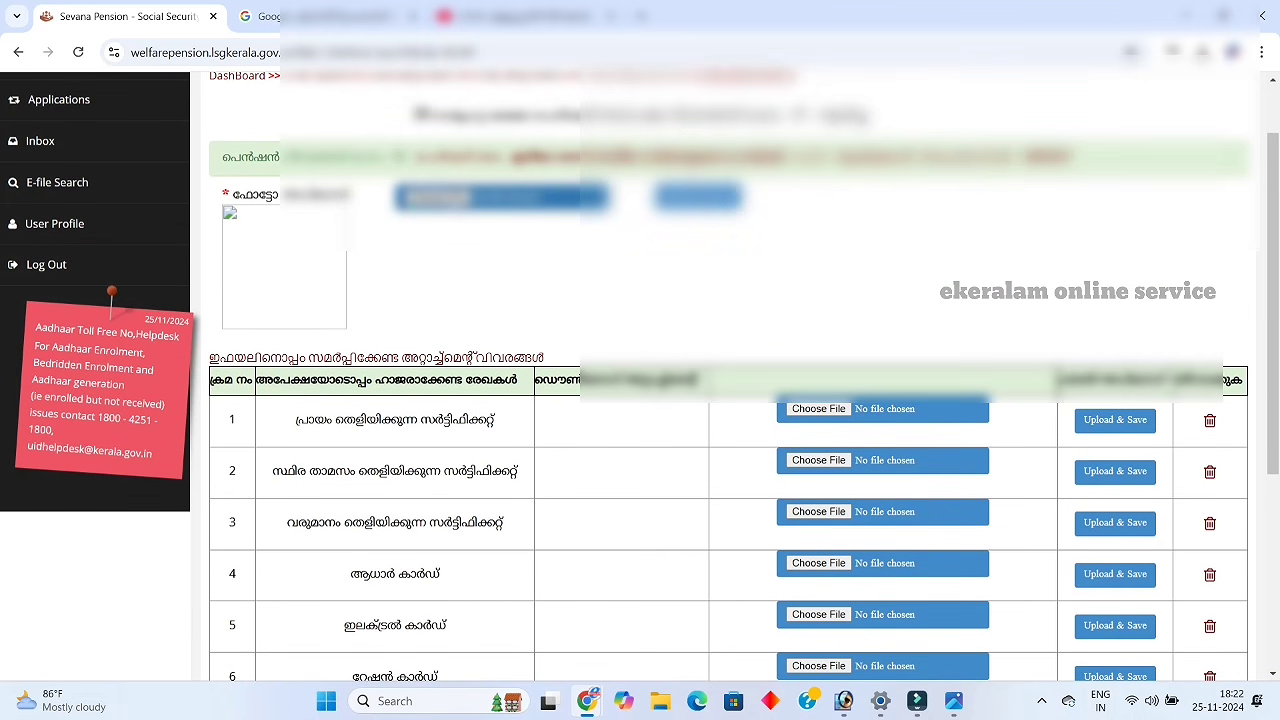
left_click(978, 172)
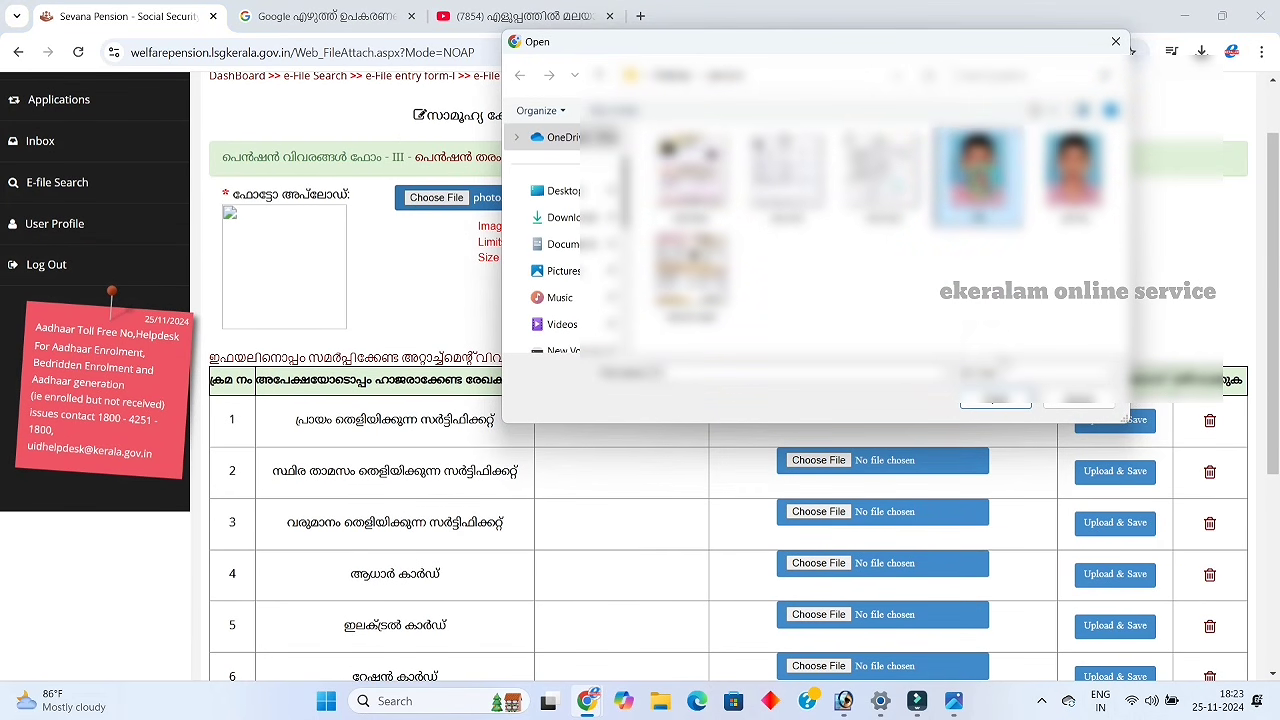
left_click(1000, 402)
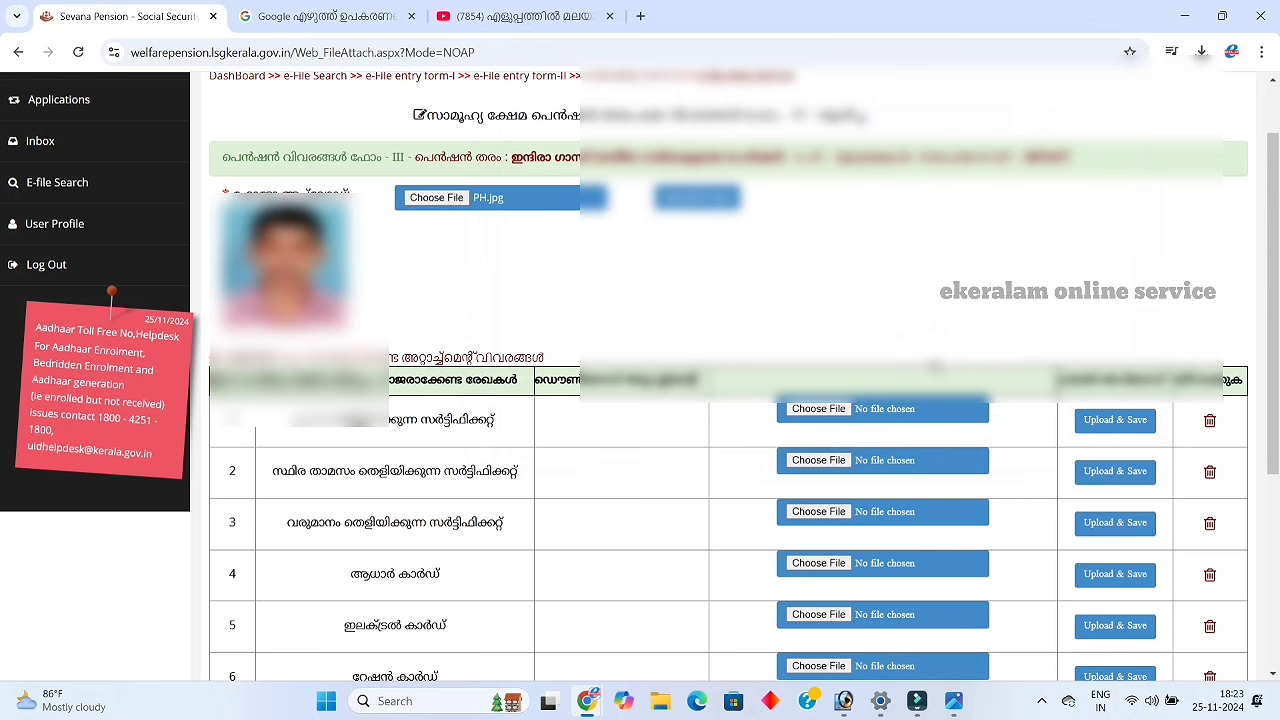
left_click(710, 208)
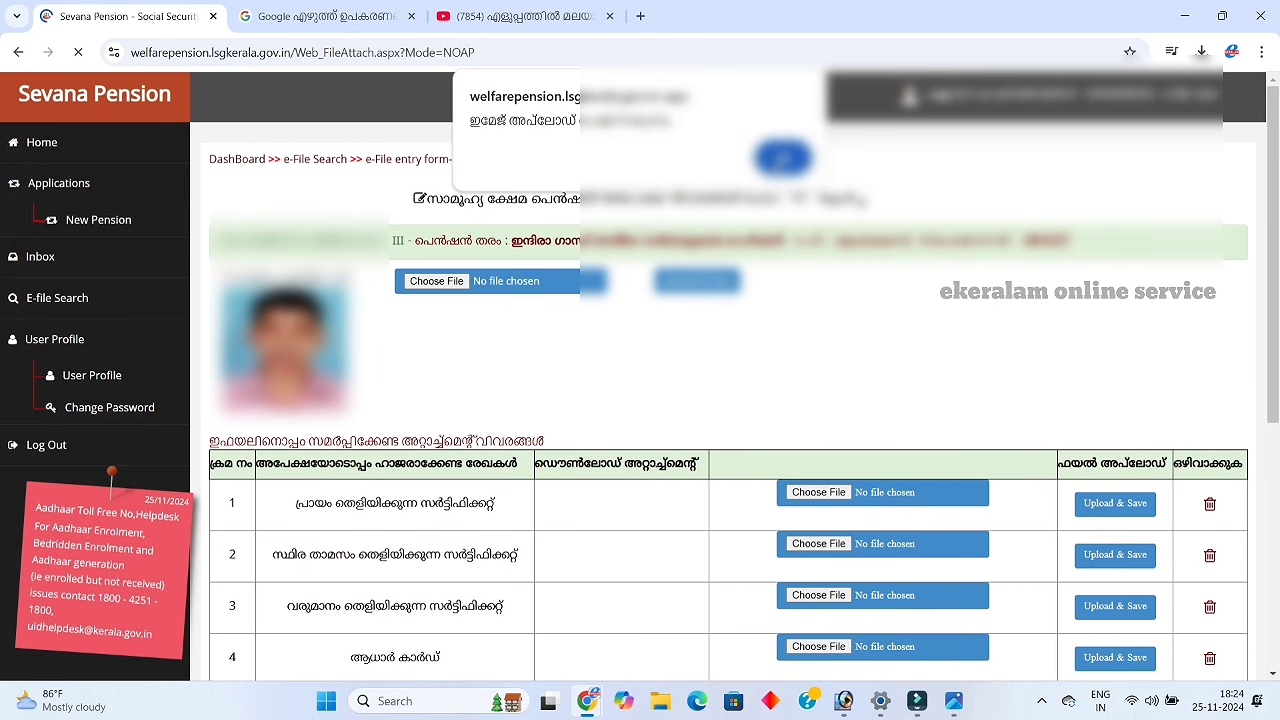
left_click(783, 158)
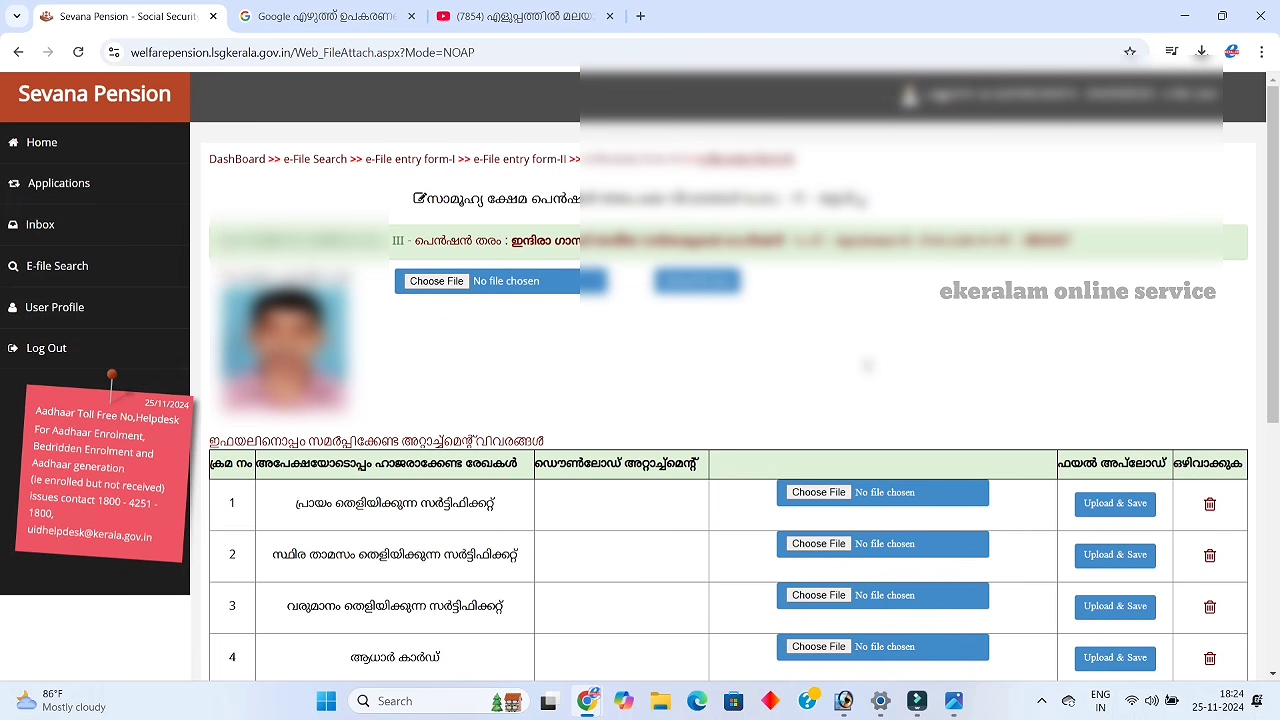
scroll(866, 366, "down", 1)
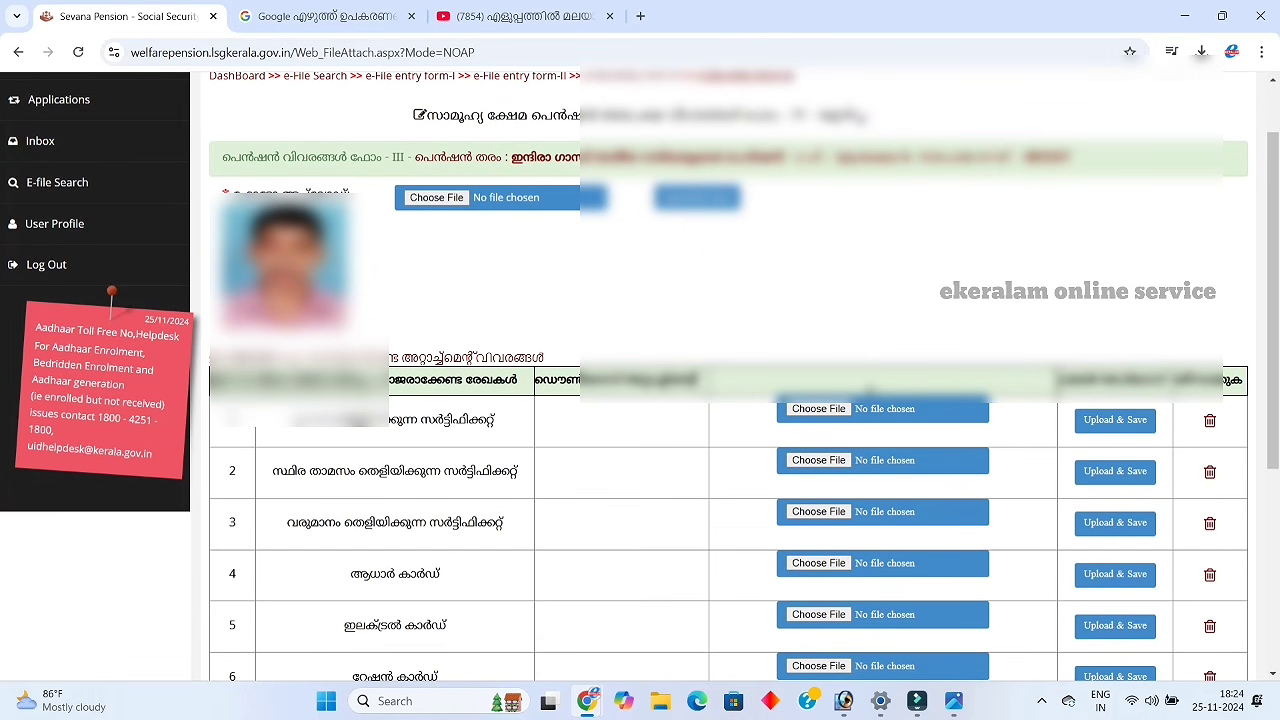
scroll(870, 393, "down", 1)
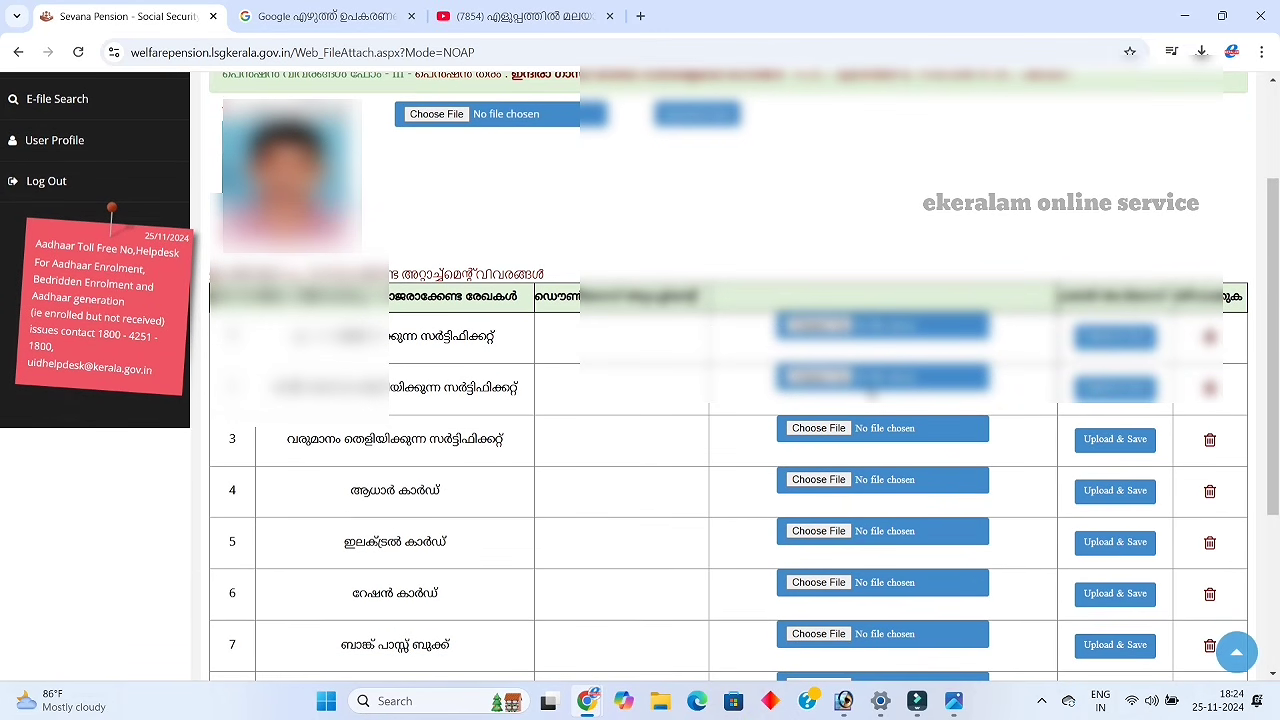
scroll(872, 393, "up", 2)
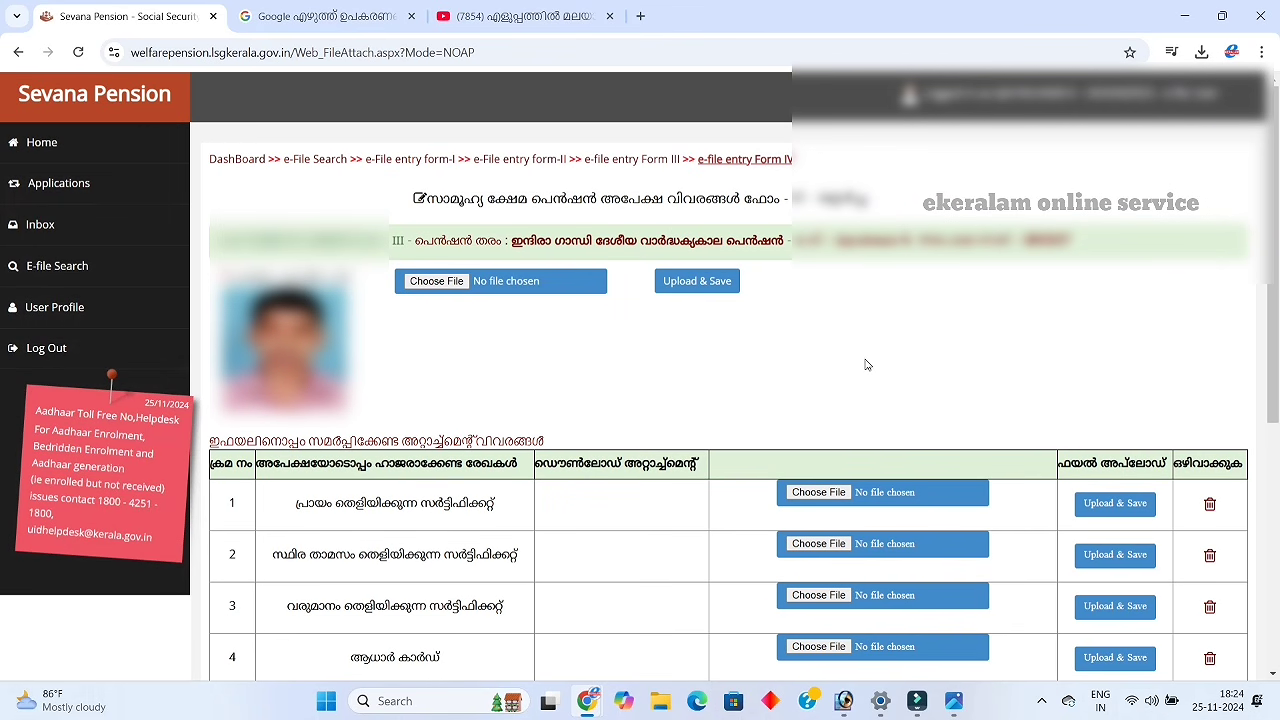
scroll(868, 365, "down", 1)
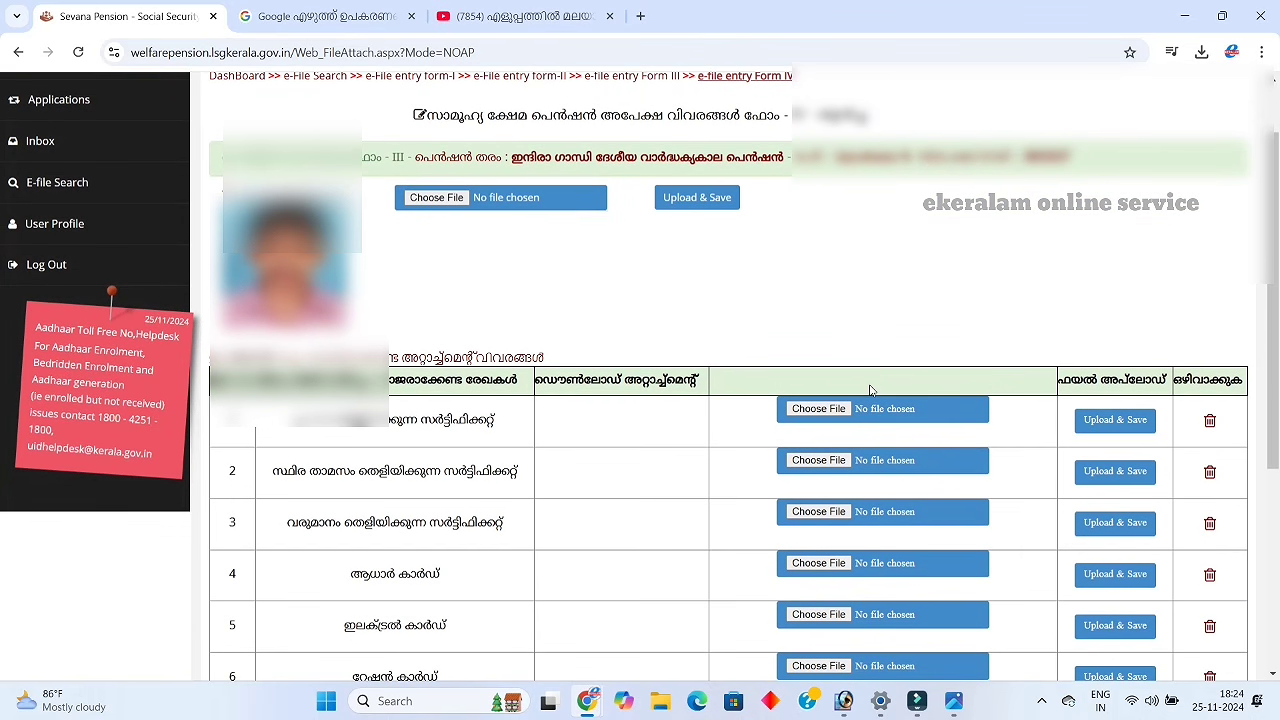
scroll(870, 393, "down", 1)
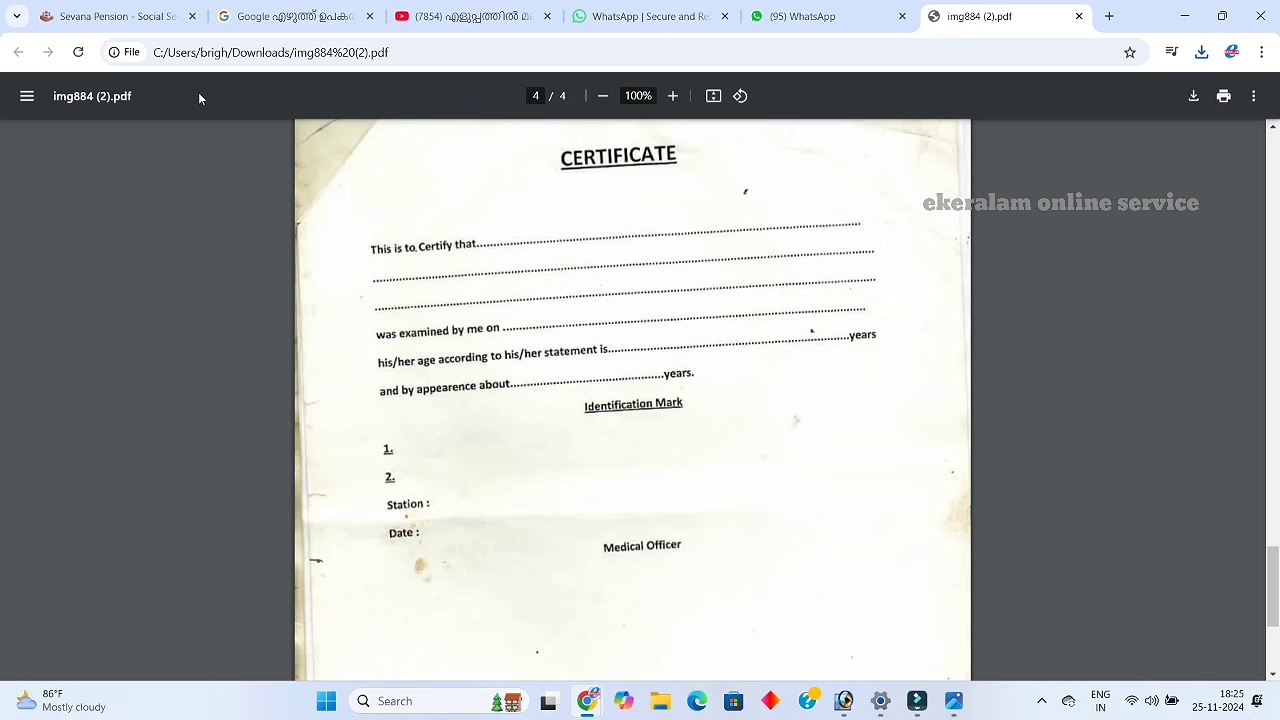
Switch from the img884 (2).pdf viewer back to the Sevana Pension tab
left_click(167, 20)
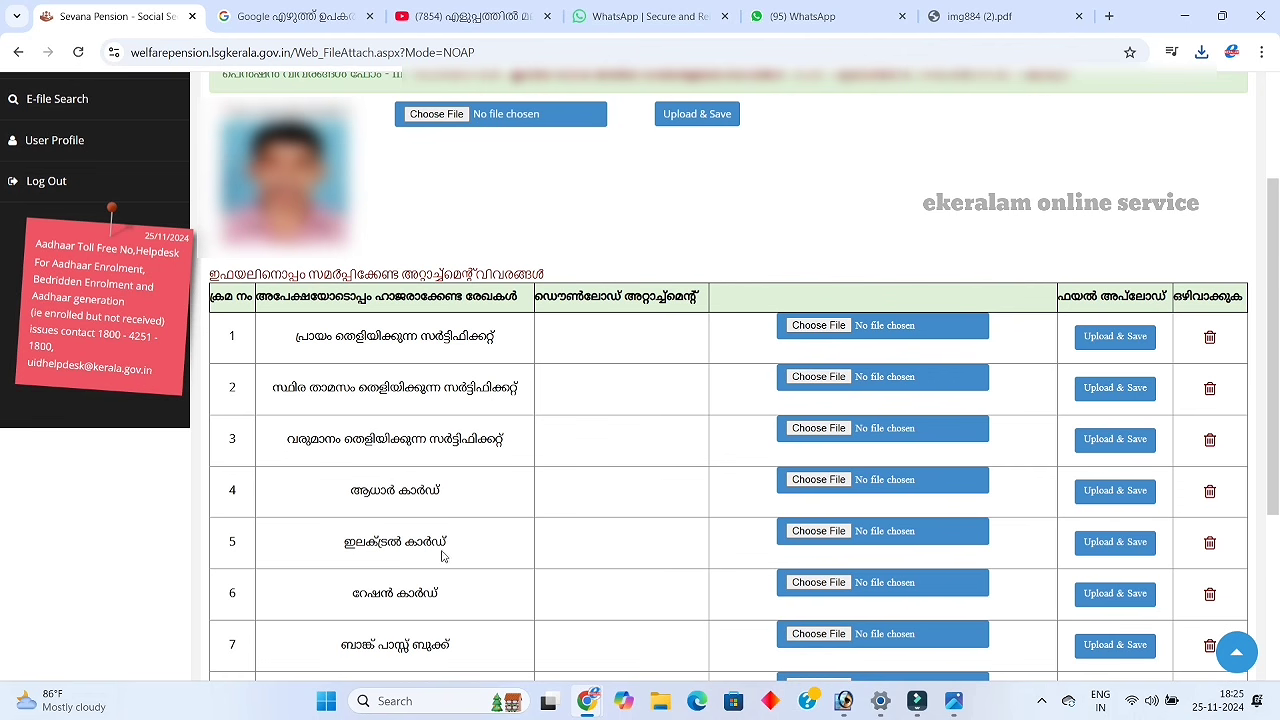
Attach the fourth folder file to the age certificate row, upload and save it, and dismiss the notice
scroll(620, 570, "down", 2)
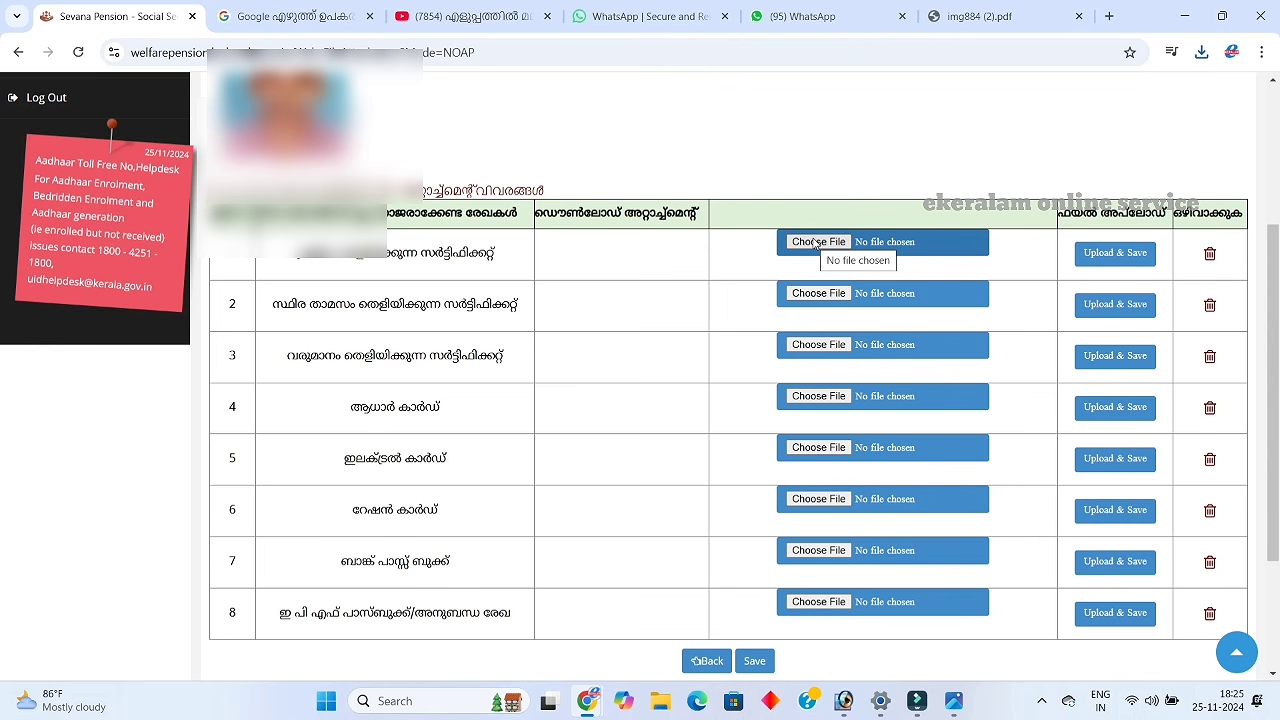
scroll(850, 300, "up", 4)
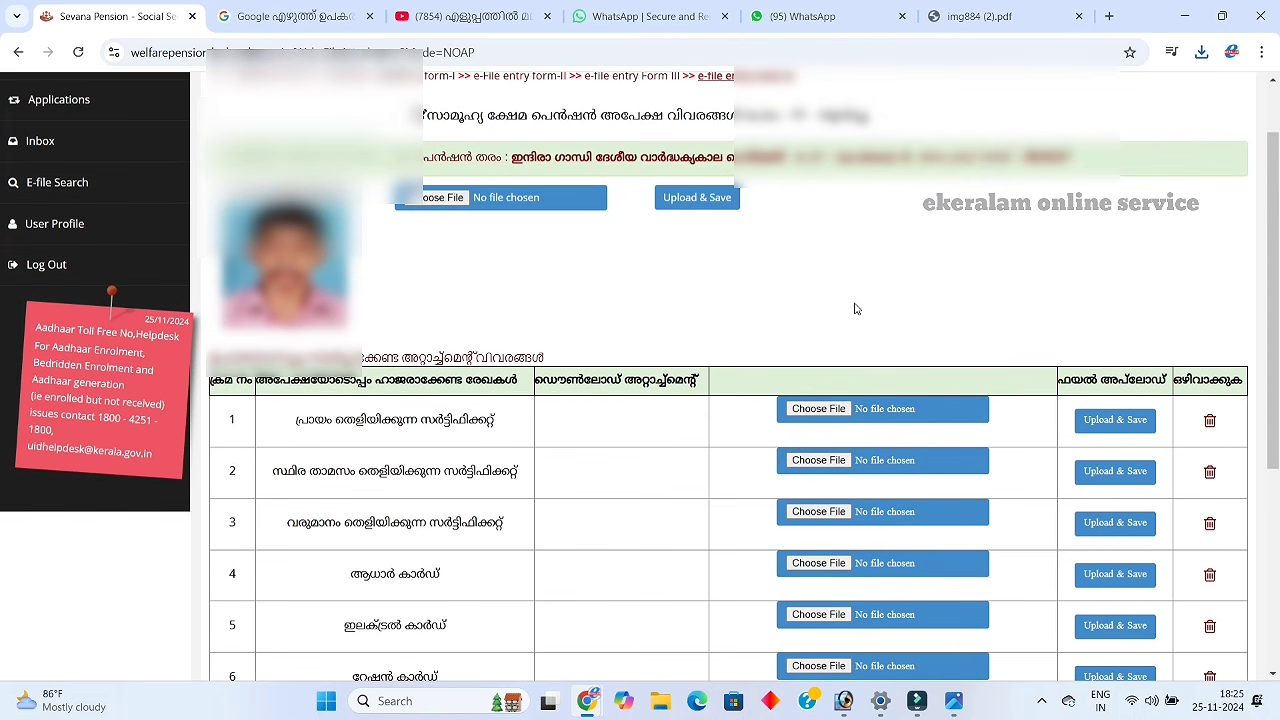
scroll(855, 308, "down", 2)
left_click(818, 326)
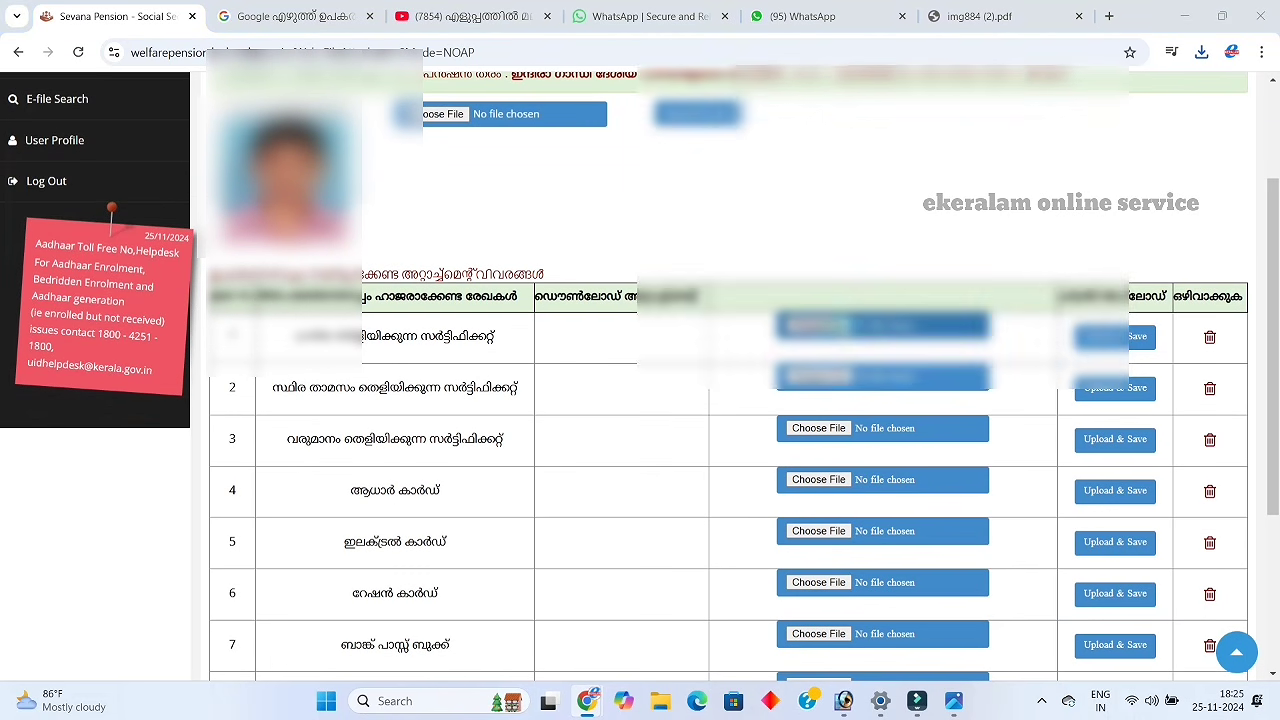
scroll(850, 288, "up", 4)
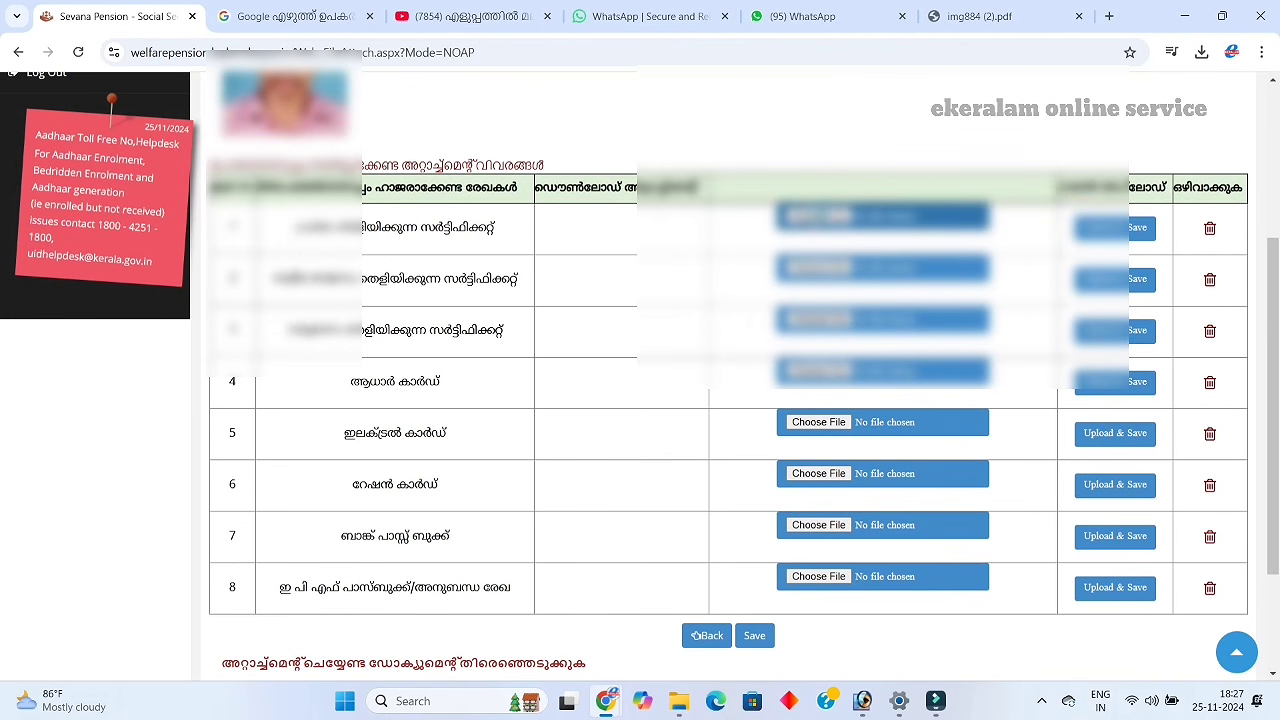
left_click(814, 216)
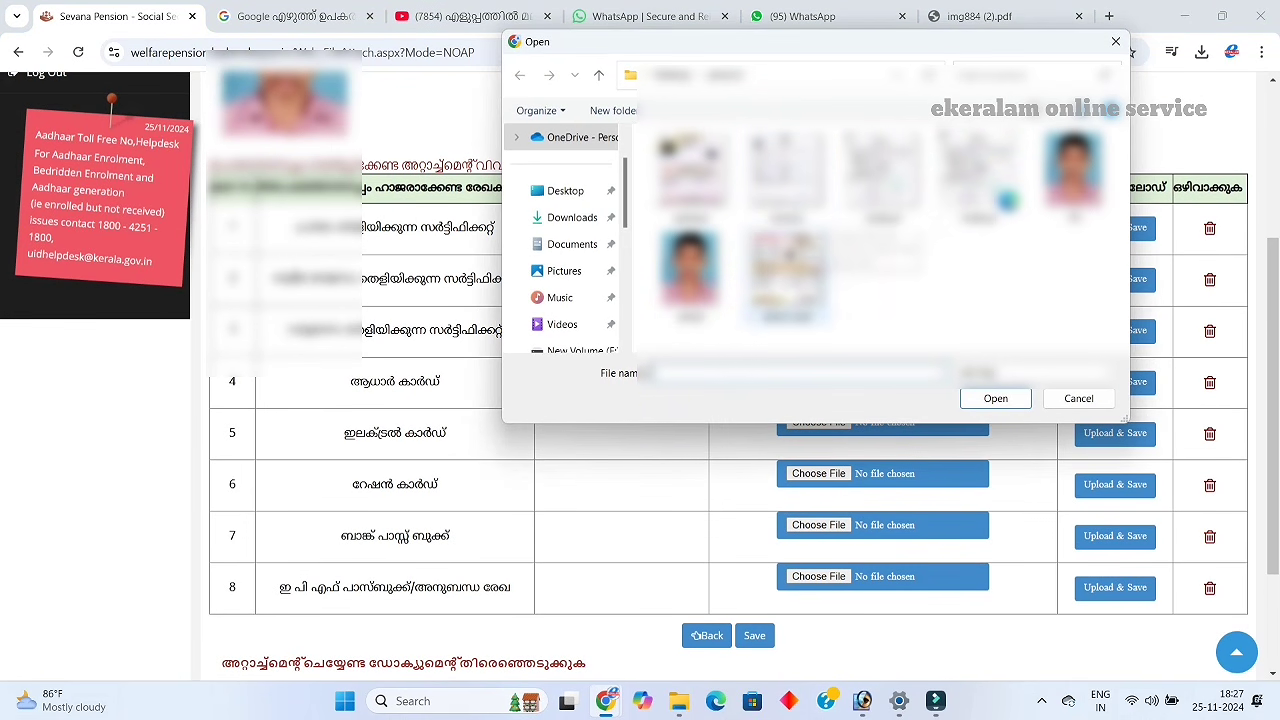
left_click(980, 190)
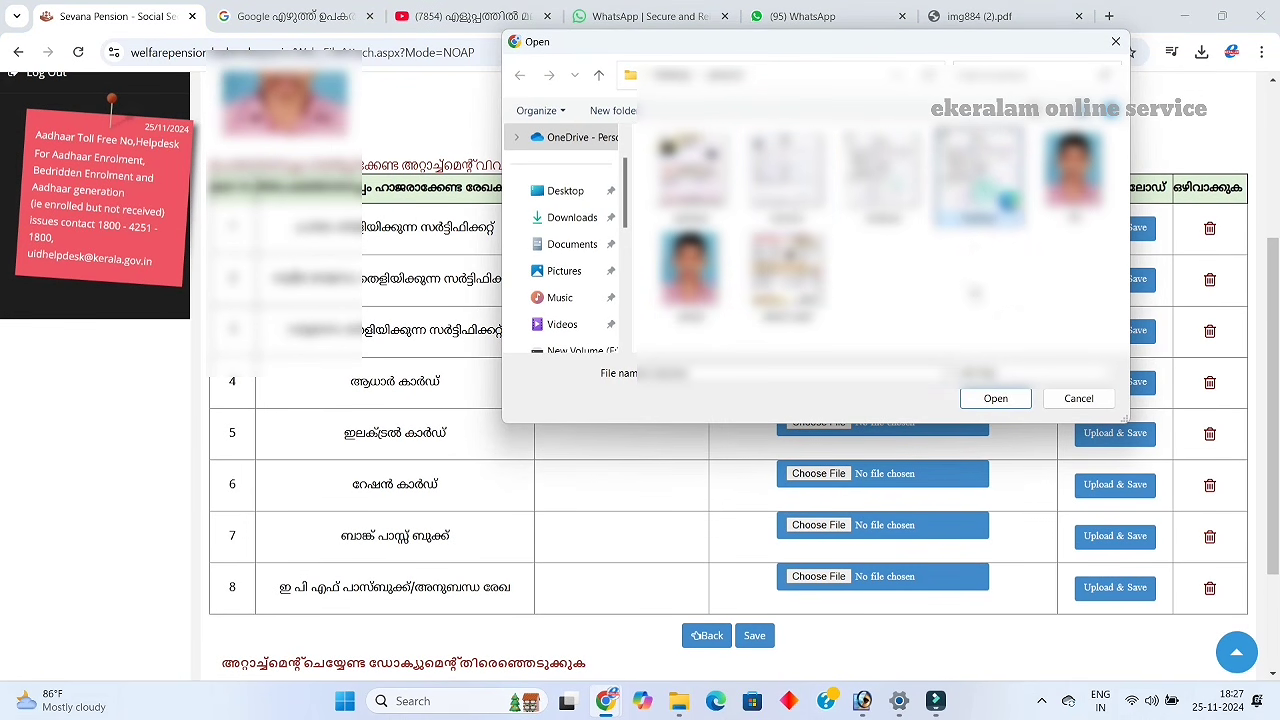
left_click(996, 398)
left_click(1110, 230)
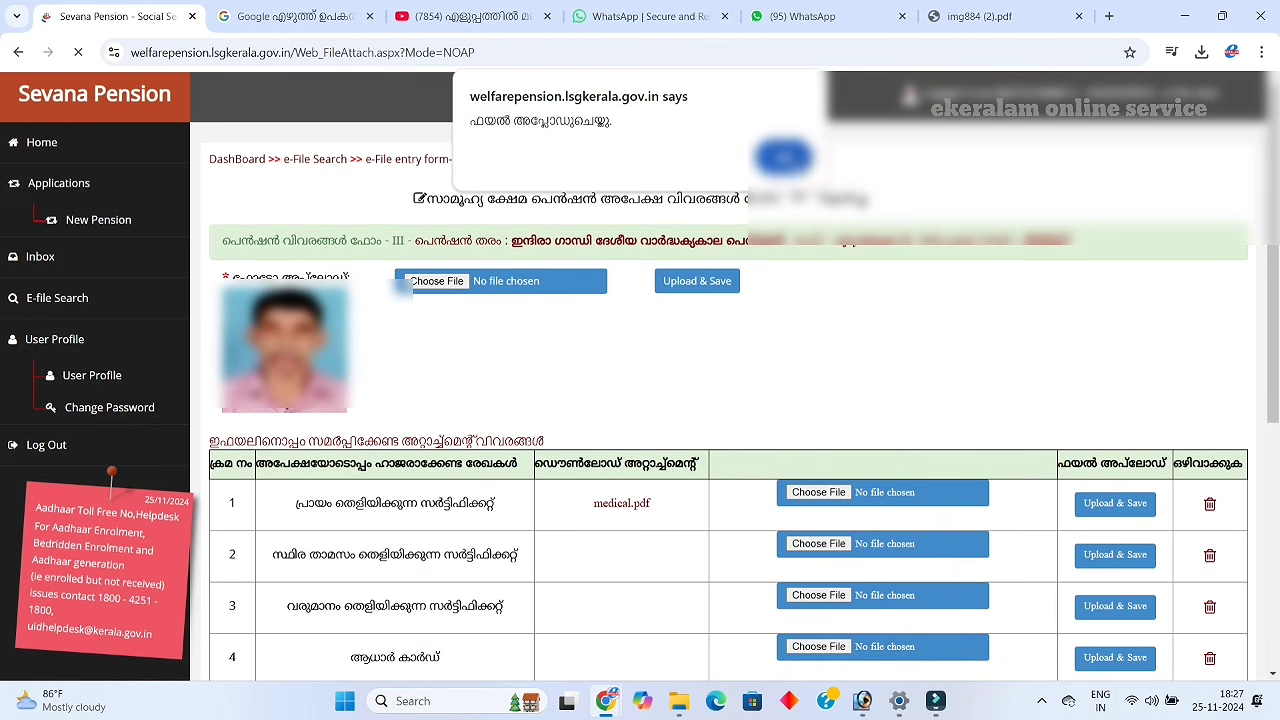
key("Return")
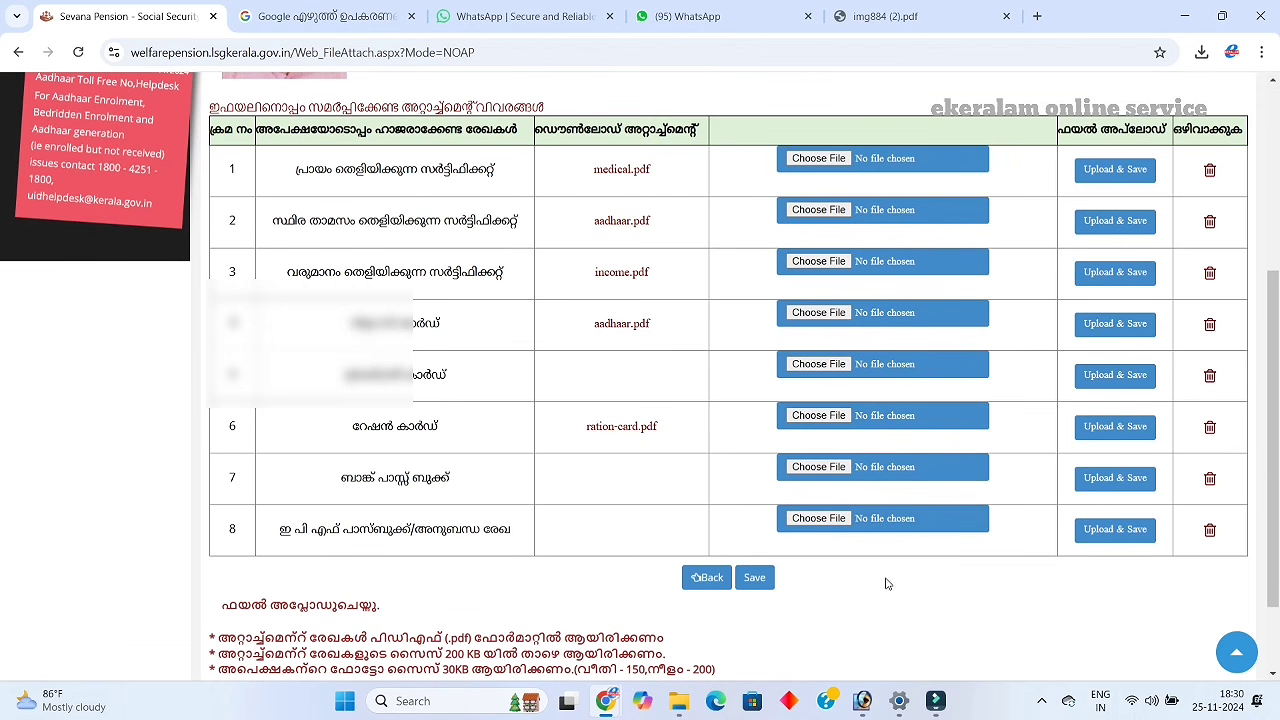
scroll(801, 593, "down", 1)
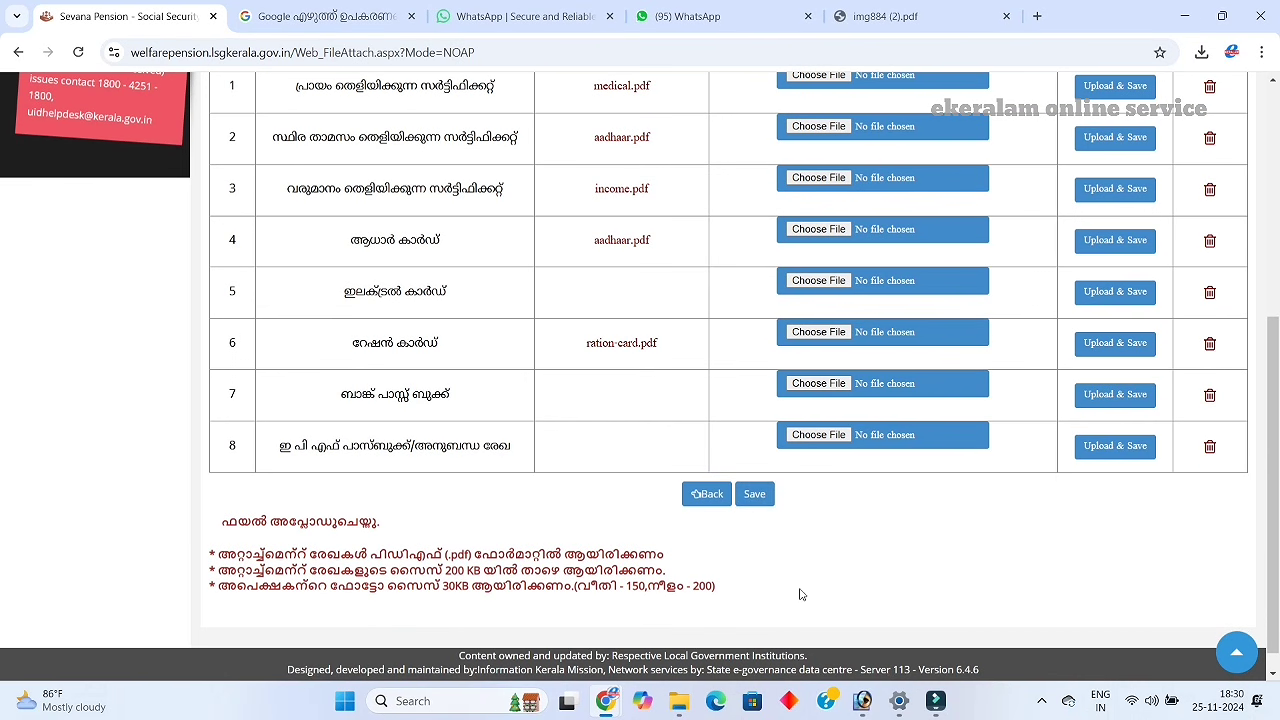
Save the uploaded attachments, acknowledge the entry-complete alert, and generate the verification report
left_click(754, 496)
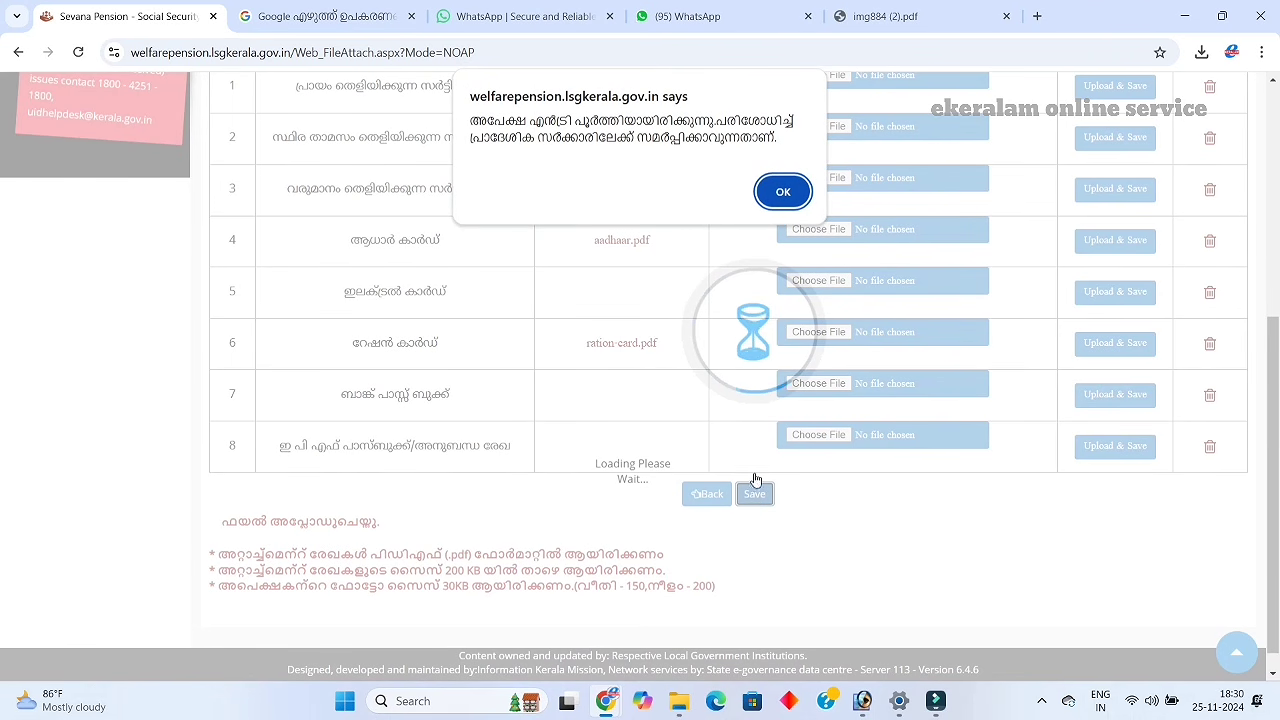
left_click(792, 198)
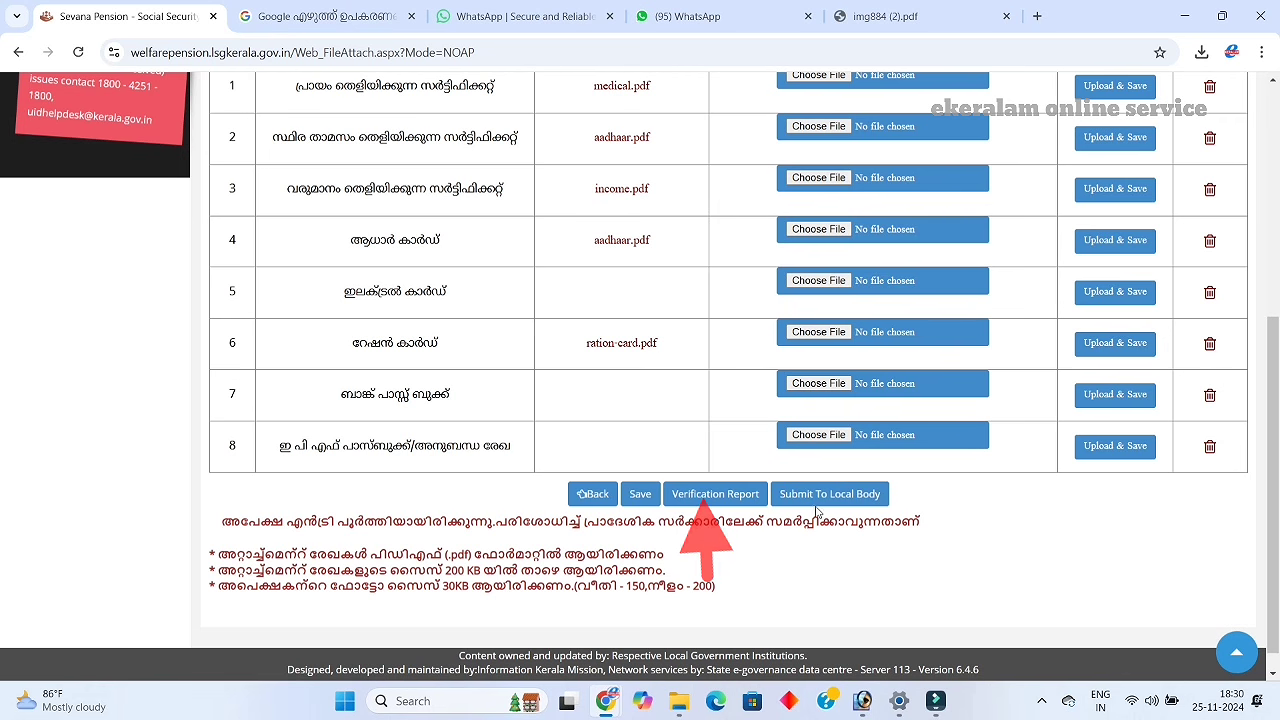
left_click(718, 500)
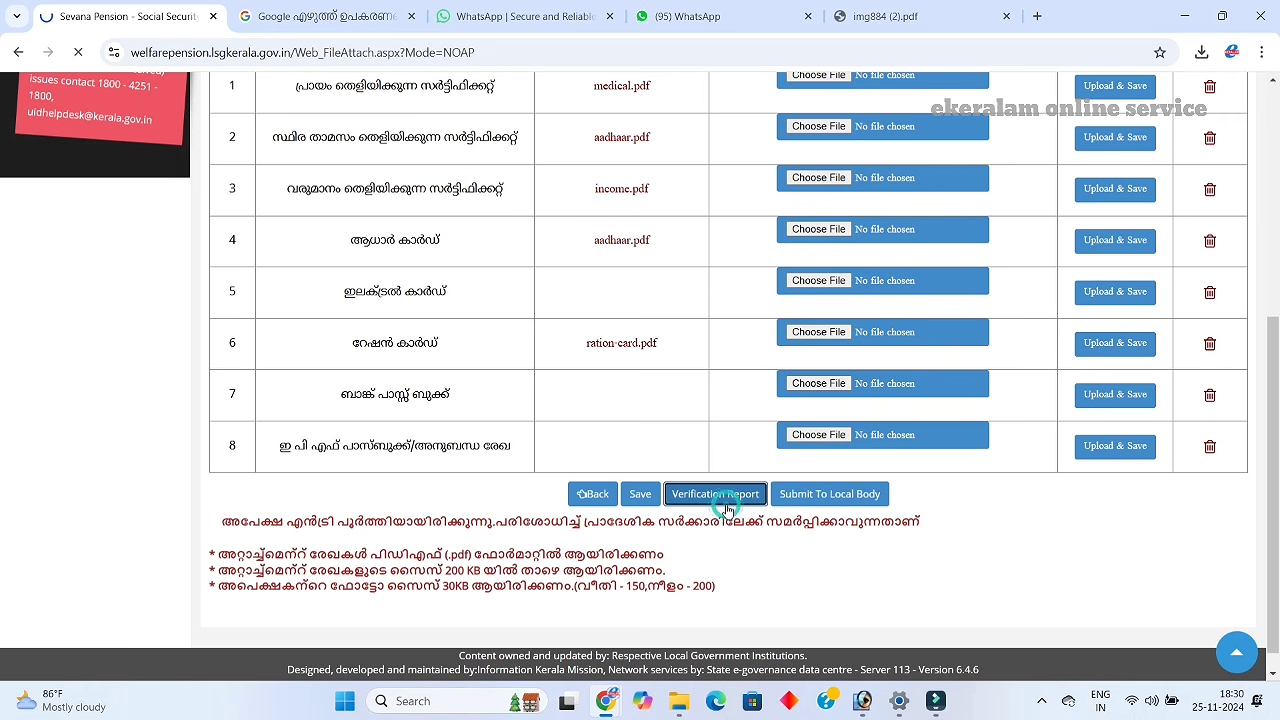
Open the downloaded verification report PDF, read through it, and return to the pension application tab
left_click(1201, 52)
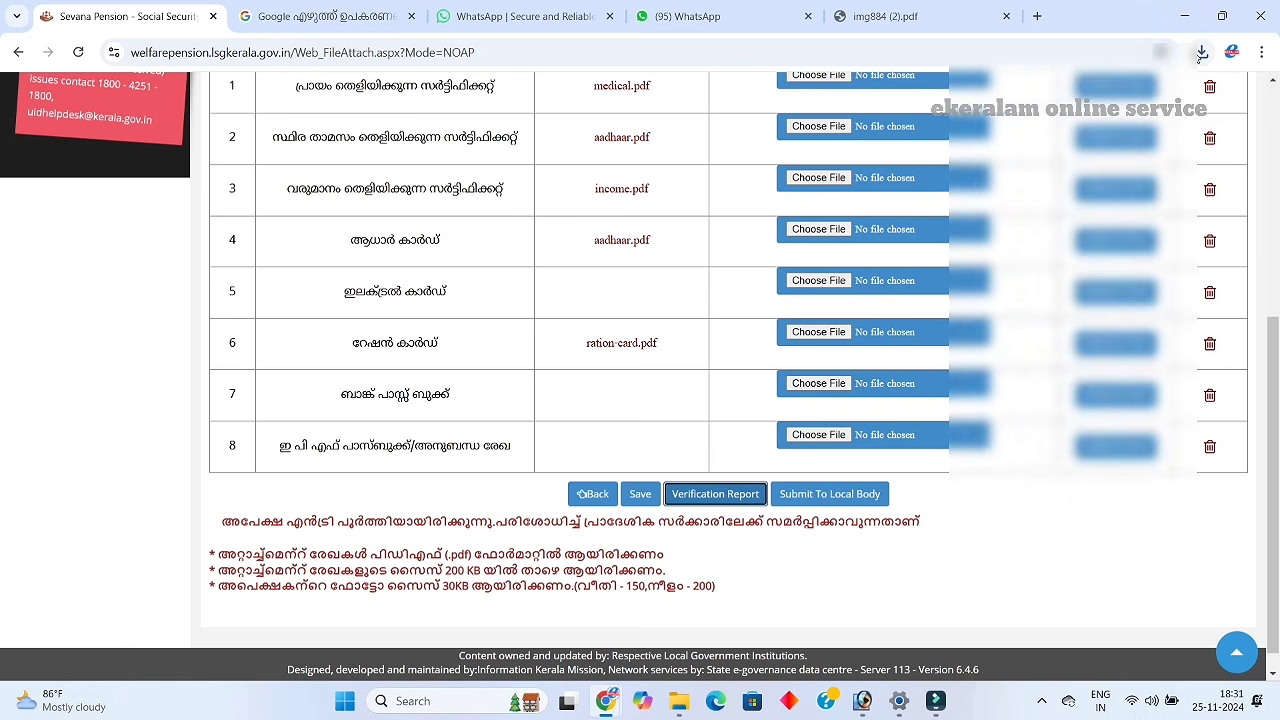
left_click(1056, 134)
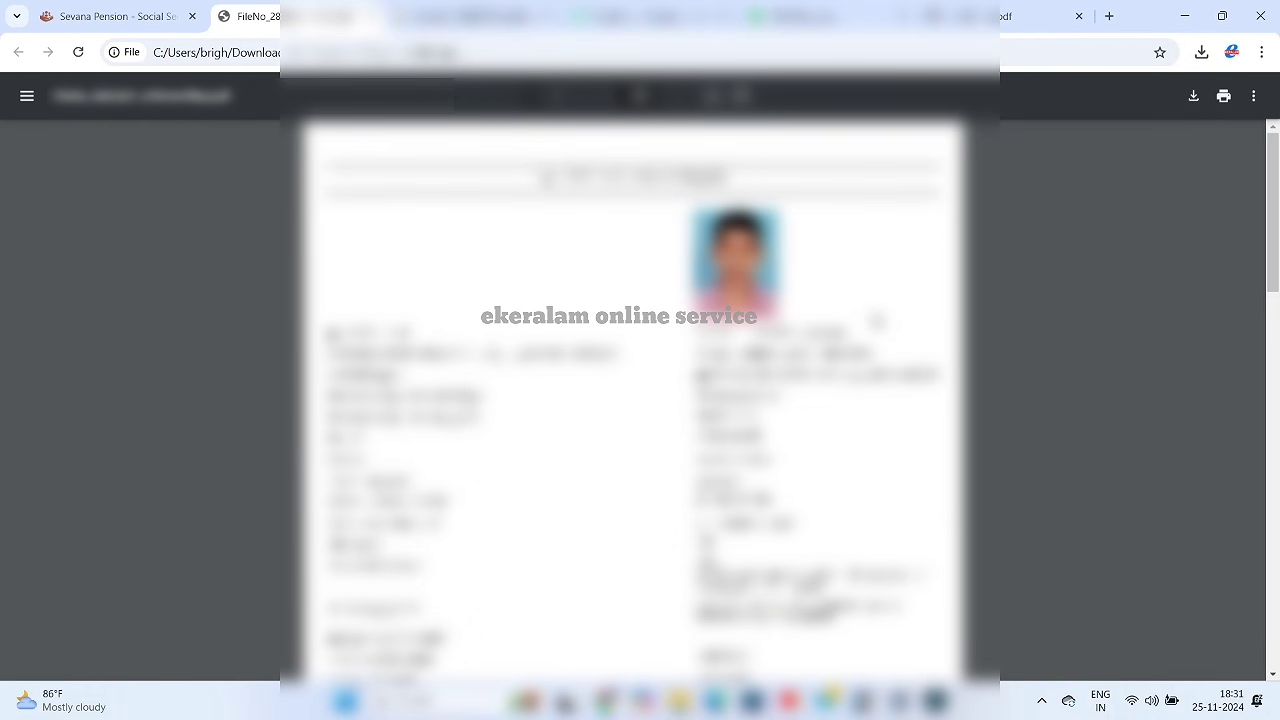
scroll(877, 320, "down", 5)
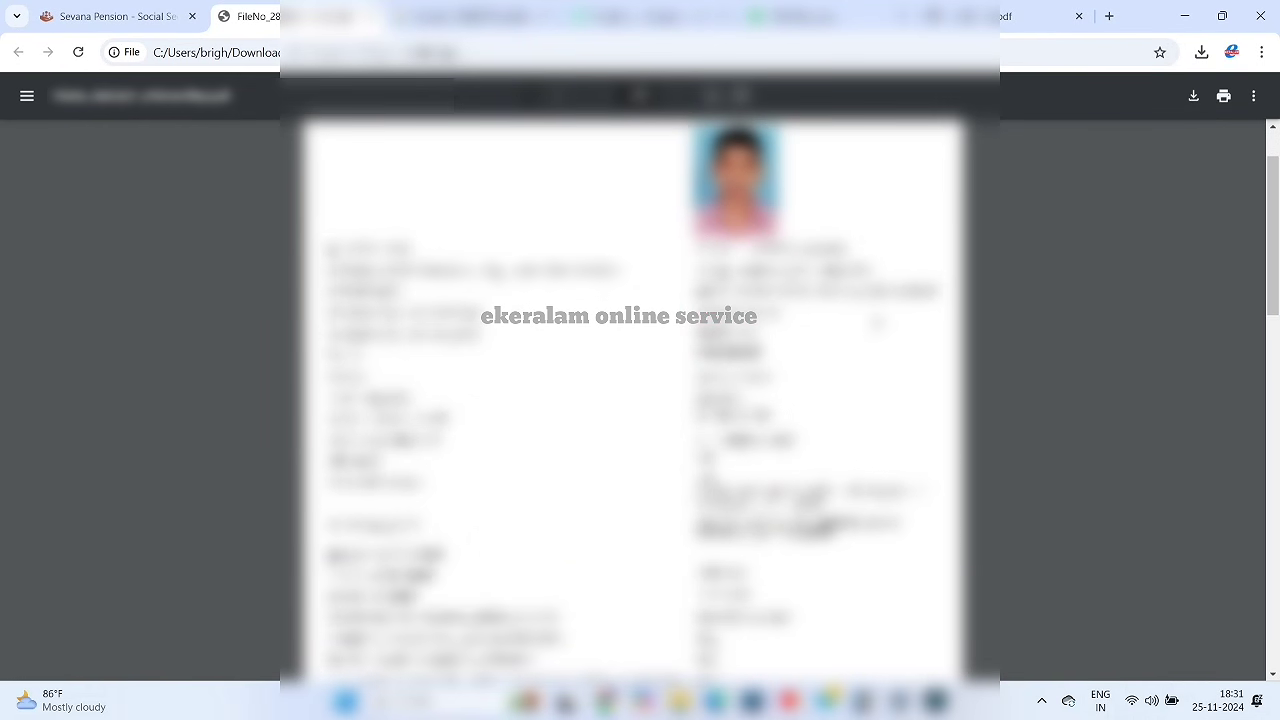
scroll(632, 400, "down", 5)
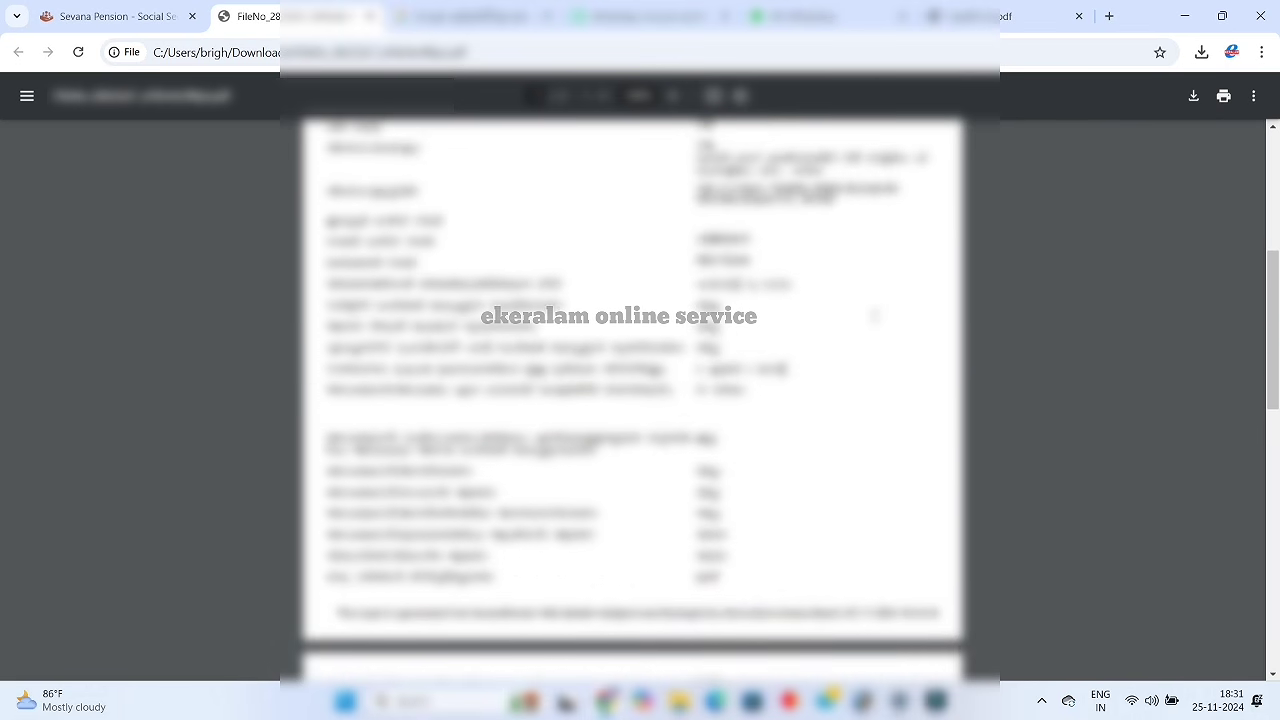
scroll(874, 320, "down", 3)
left_click(154, 22)
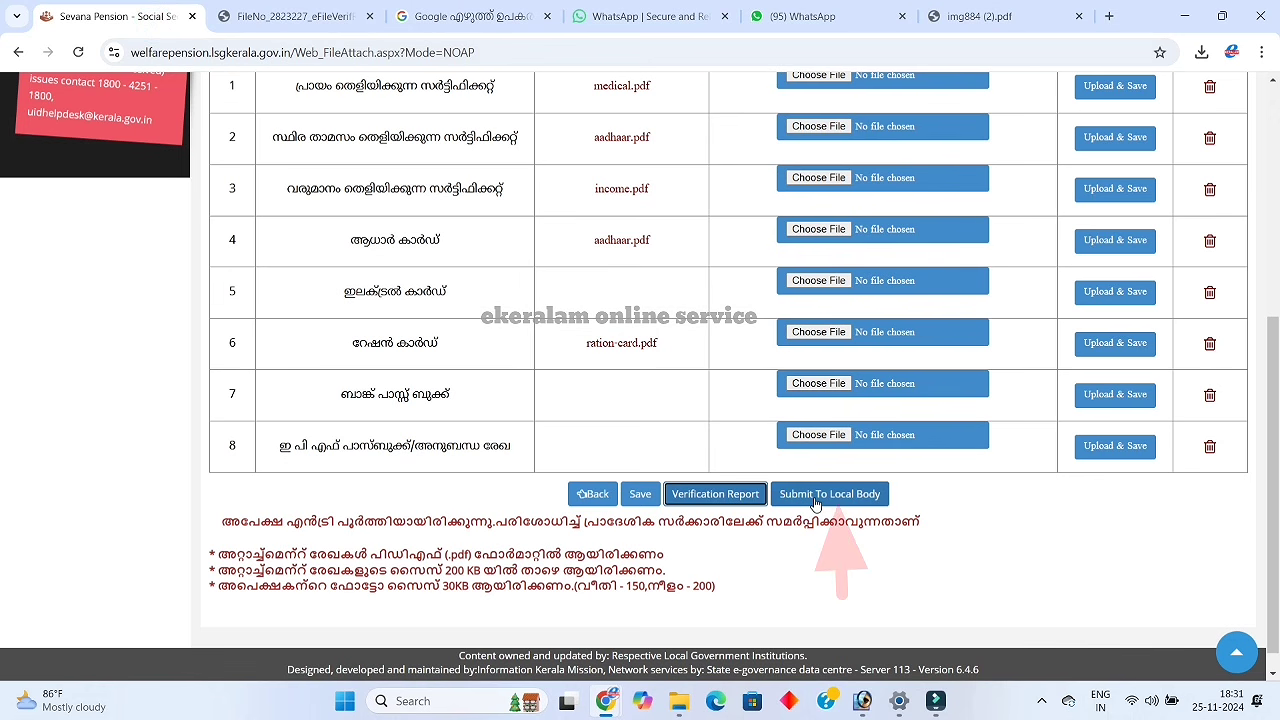
Submit the pension application to the local body and confirm the submission
left_click(816, 494)
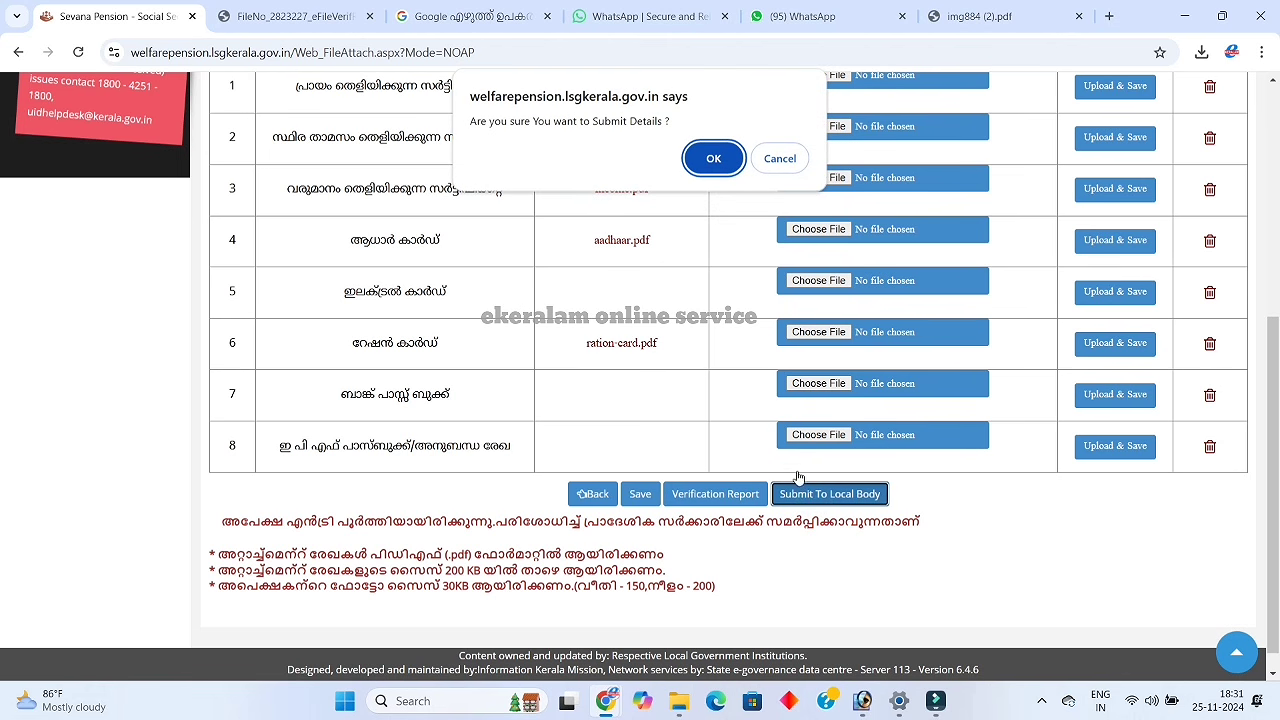
scroll(829, 551, "up", 1)
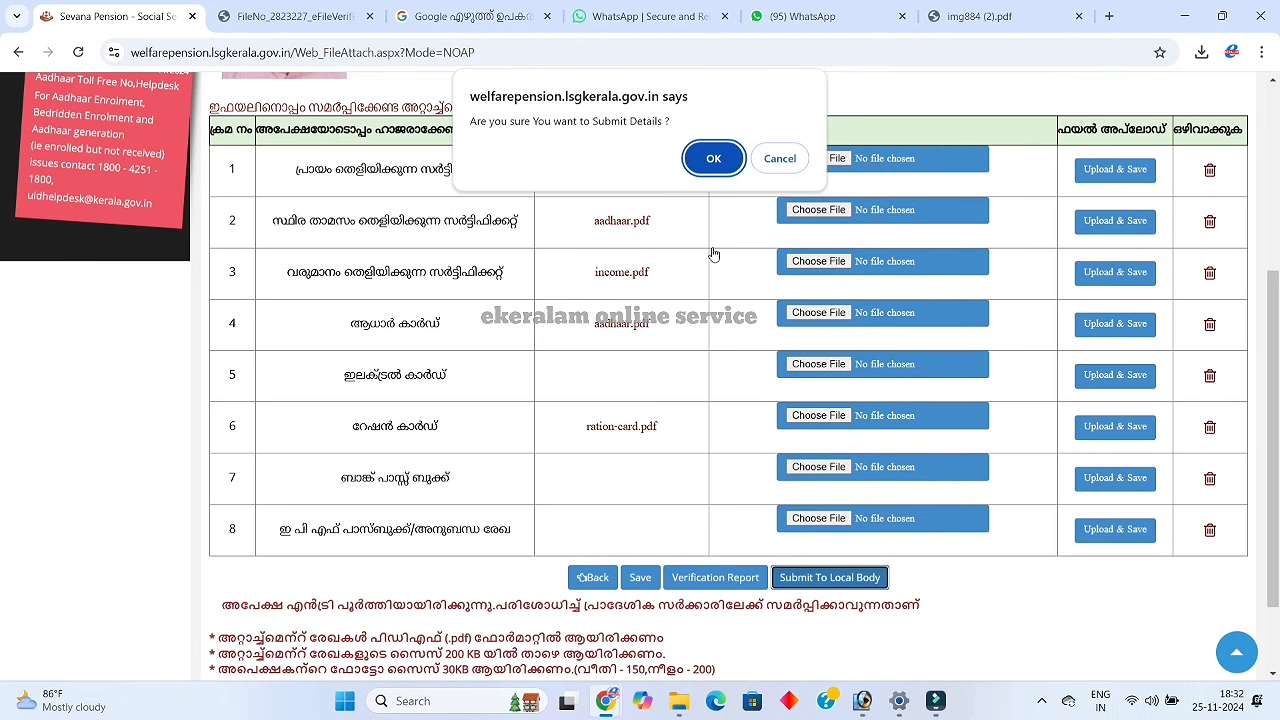
left_click(714, 160)
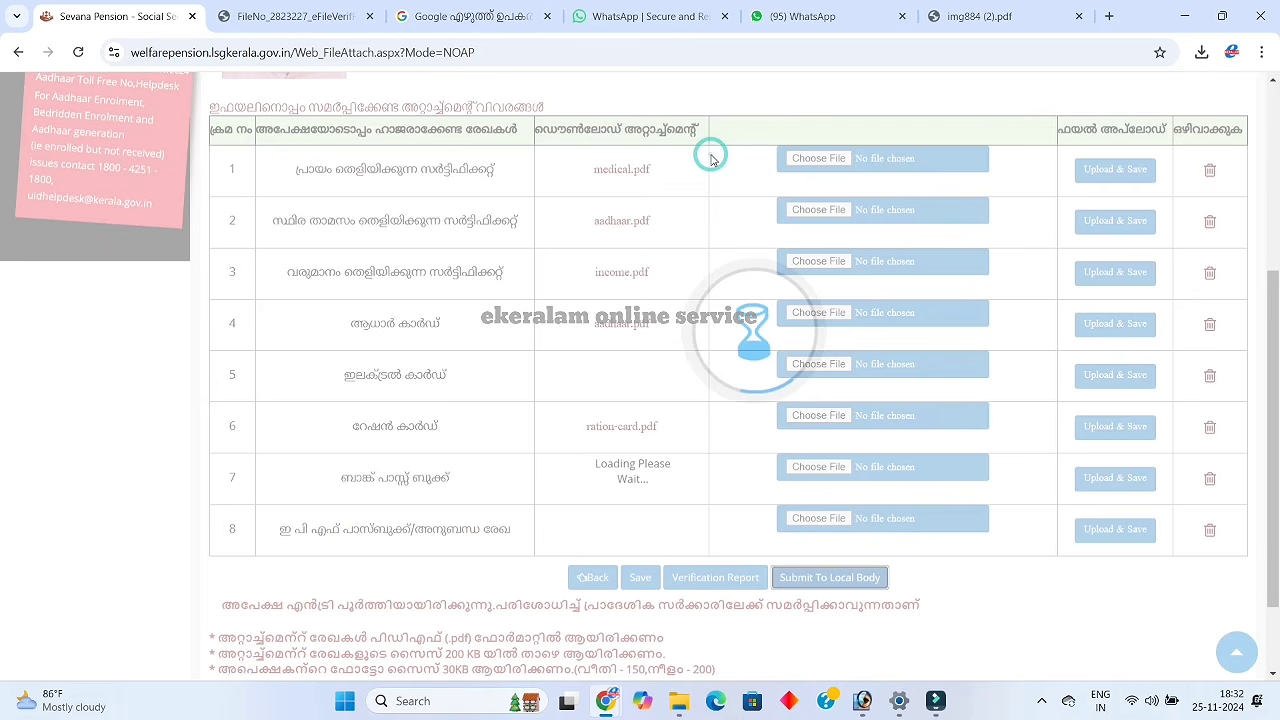